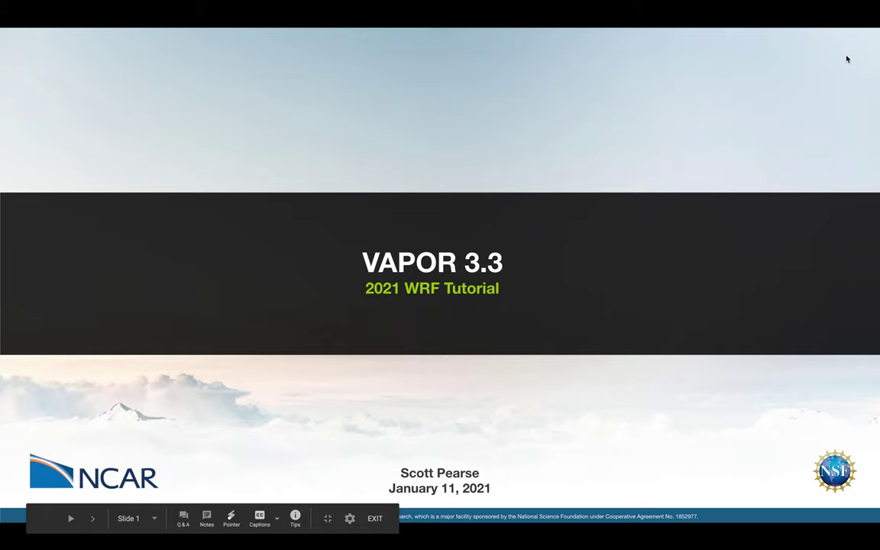
Step: Advance the slideshow one slide past the VAPOR 3.3 title slide
{"action": "key", "text": "Right"}
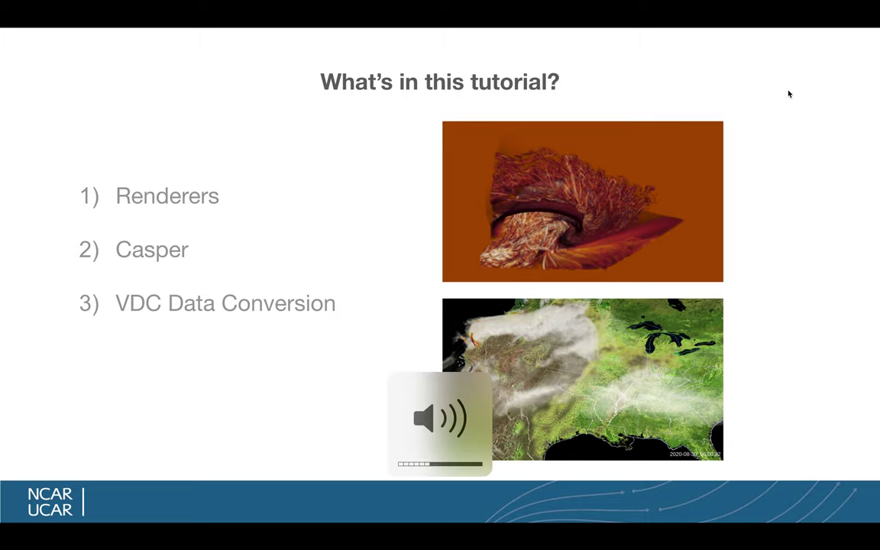
Step: Turn up the system volume
{"action": "key", "text": "XF86AudioRaiseVolume"}
{"action": "key", "text": "XF86AudioRaiseVolume"}
{"action": "key", "text": "XF86AudioRaiseVolume"}
{"action": "key", "text": "XF86AudioRaiseVolume"}
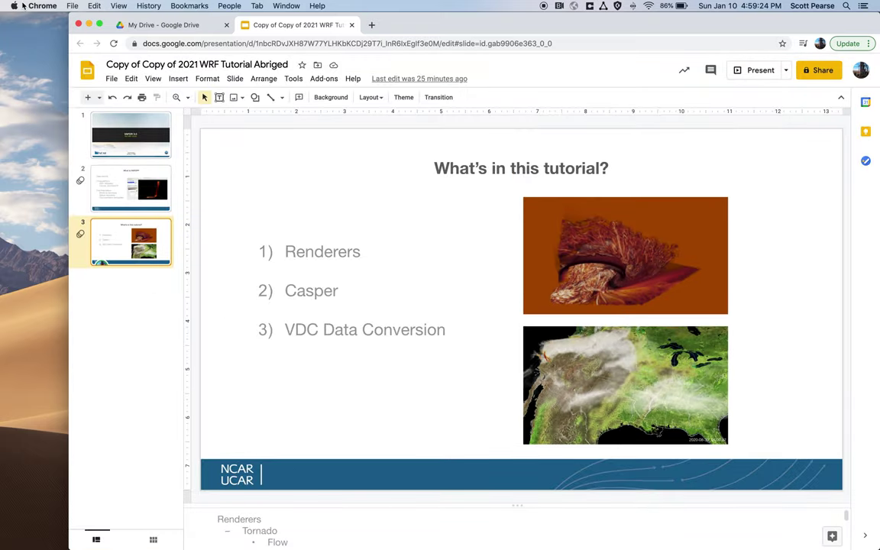
Step: Hide Chrome, launch VAPOR from the Dock, and maximize its main window
{"action": "left_click", "coordinate": [78, 24]}
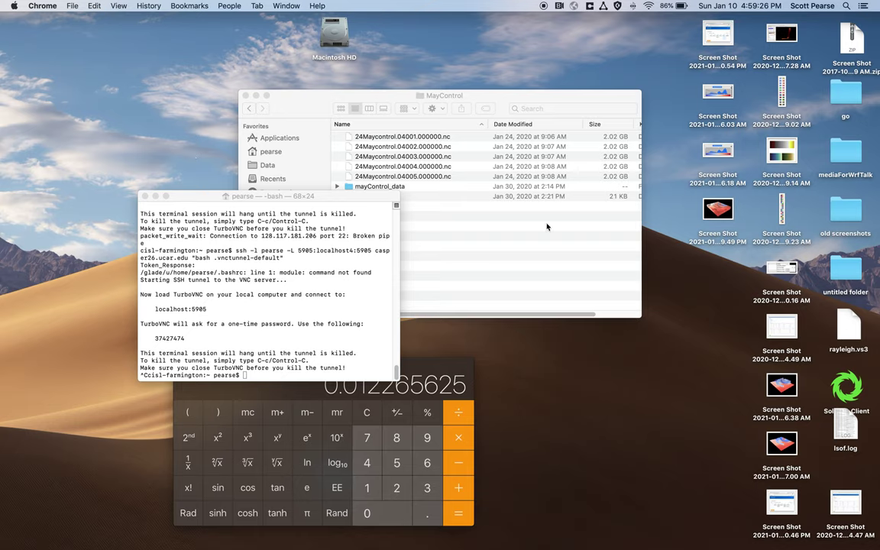
{"action": "mouse_move", "coordinate": [486, 540]}
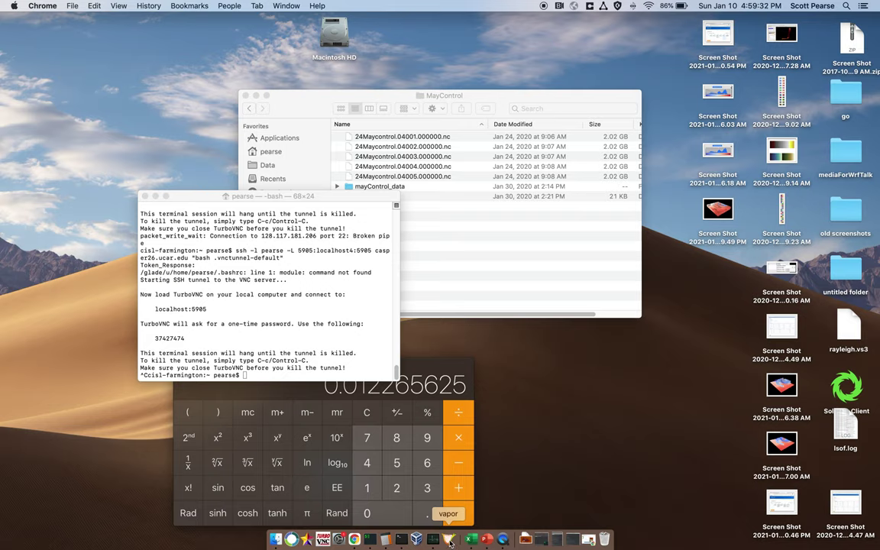
{"action": "left_click", "coordinate": [449, 540]}
{"action": "mouse_move", "coordinate": [440, 542]}
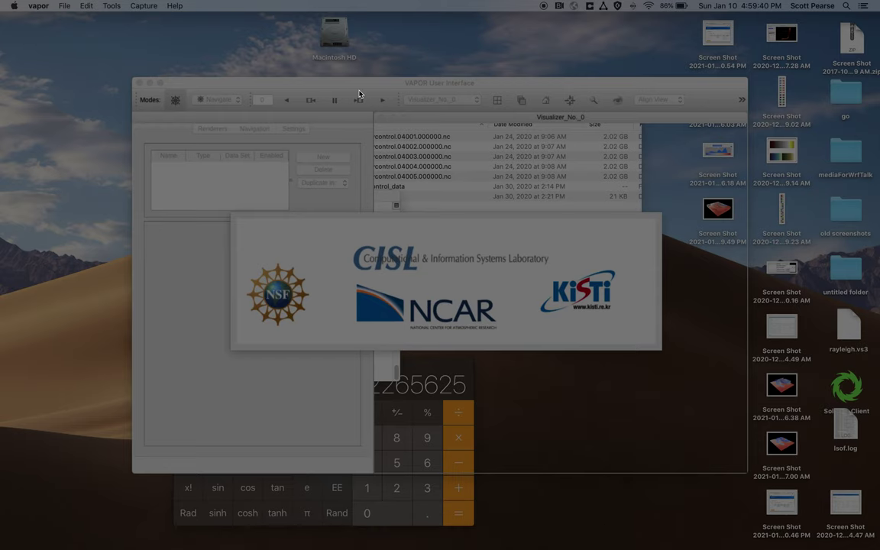
{"action": "double_click", "coordinate": [402, 87]}
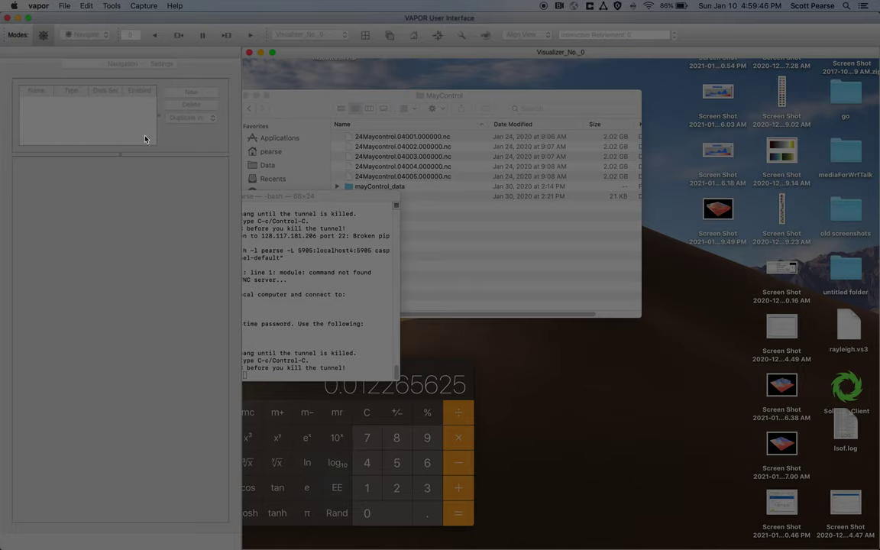
{"action": "double_click", "coordinate": [229, 20]}
{"action": "double_click", "coordinate": [239, 86]}
Step: Start a File > Import > NetCDF-CF import and show the chooser's folder-location list
{"action": "left_click", "coordinate": [61, 6]}
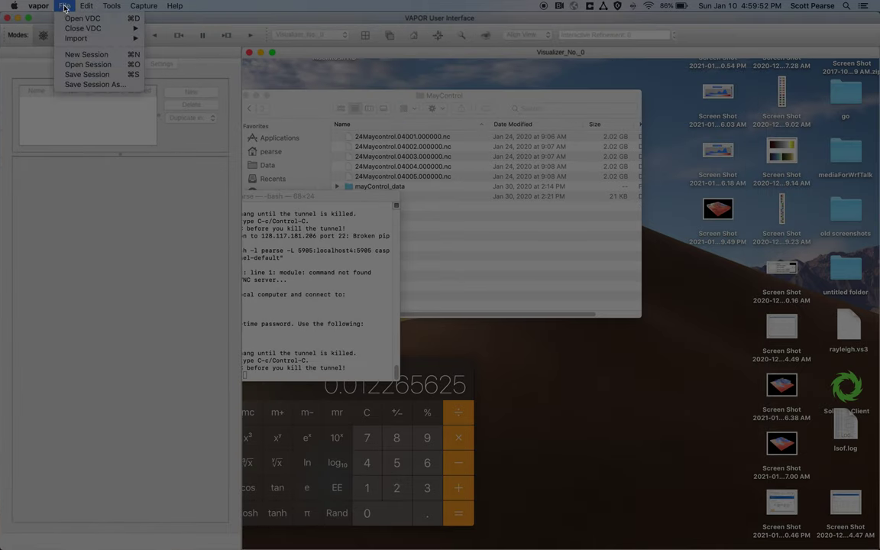
{"action": "mouse_move", "coordinate": [80, 40]}
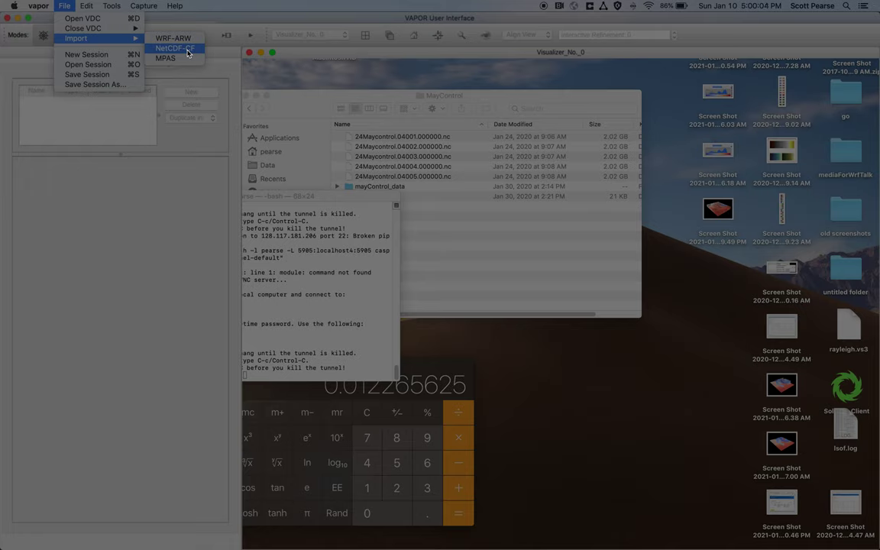
{"action": "left_click", "coordinate": [187, 52]}
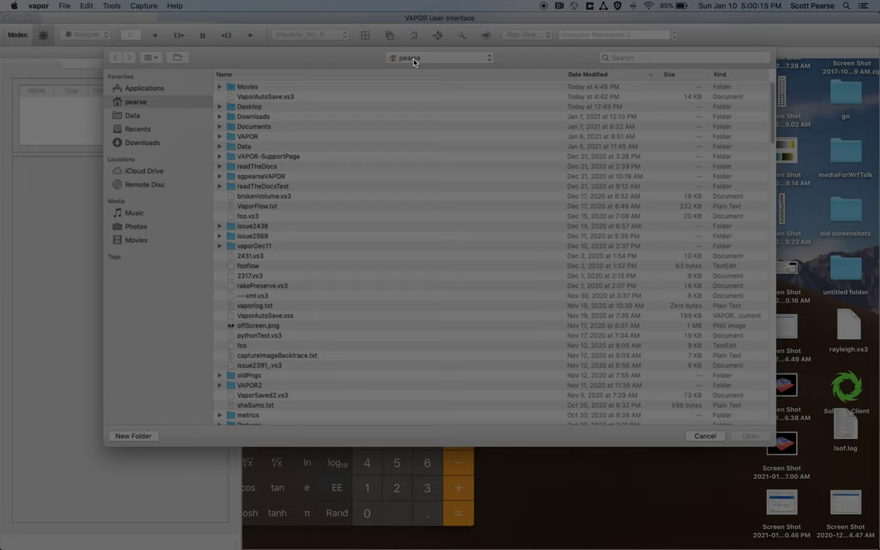
{"action": "left_click", "coordinate": [413, 60]}
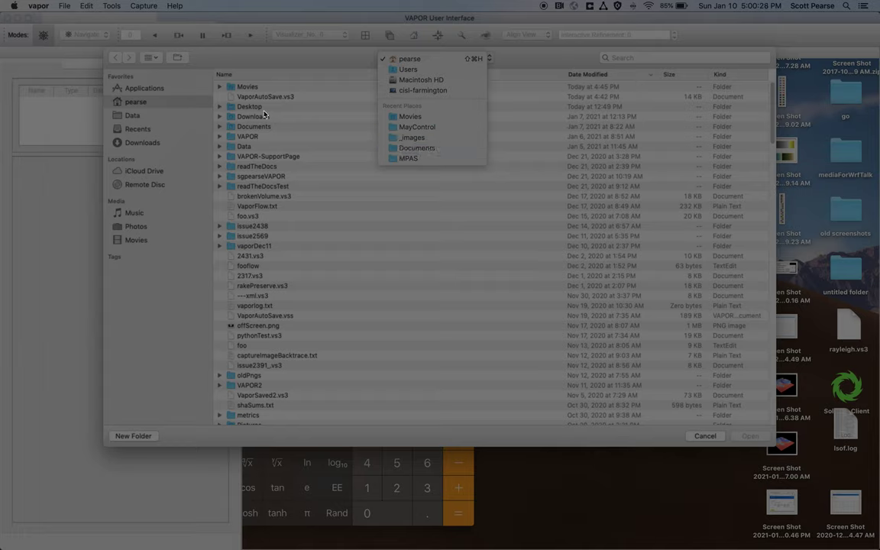
Step: Open the five 24Maycontrol files 04001 through 04005 from Data/CF/orf/MayControl
{"action": "left_click", "coordinate": [255, 146]}
{"action": "double_click", "coordinate": [255, 146]}
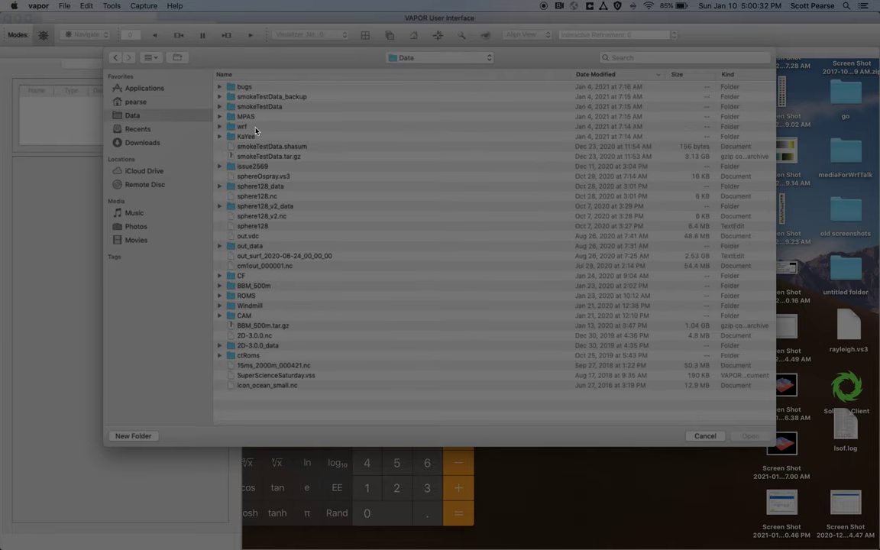
{"action": "double_click", "coordinate": [260, 275]}
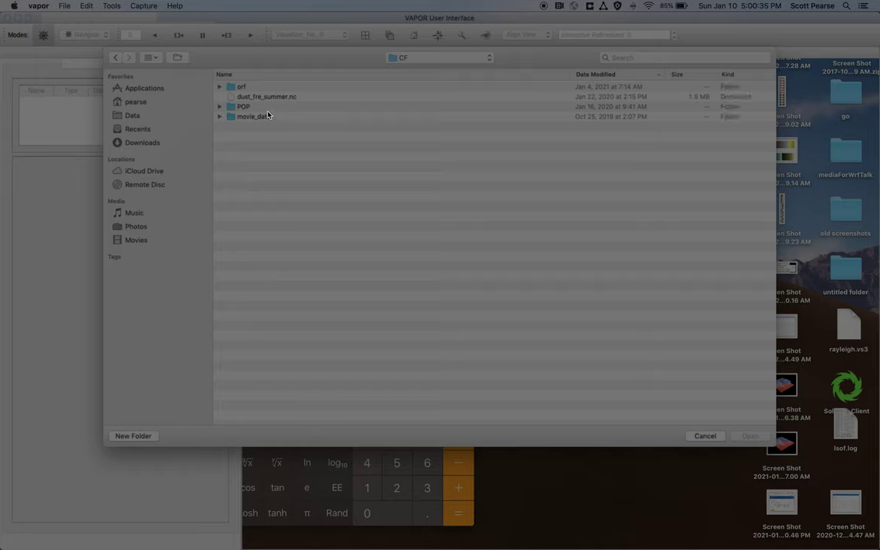
{"action": "double_click", "coordinate": [261, 87]}
{"action": "double_click", "coordinate": [262, 88]}
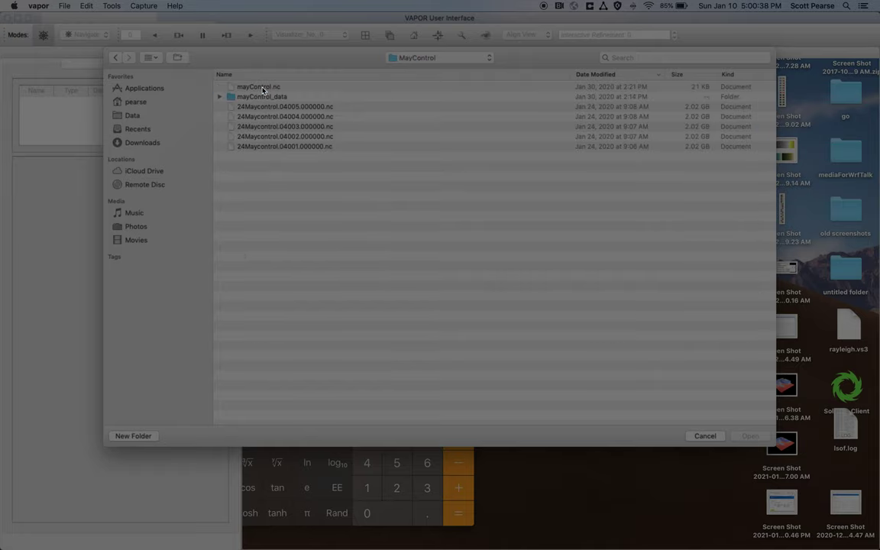
{"action": "left_click", "coordinate": [256, 106]}
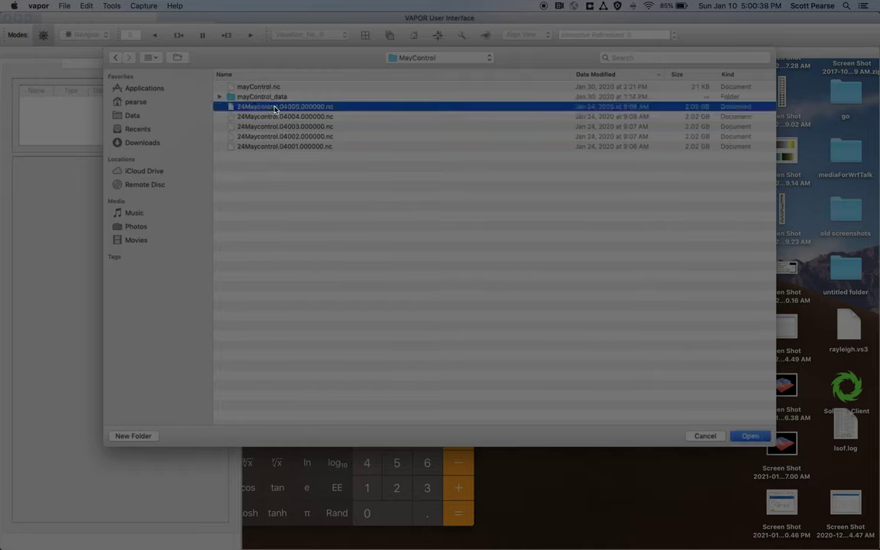
{"action": "left_click", "coordinate": [322, 147], "text": "shift"}
{"action": "left_click", "coordinate": [747, 437]}
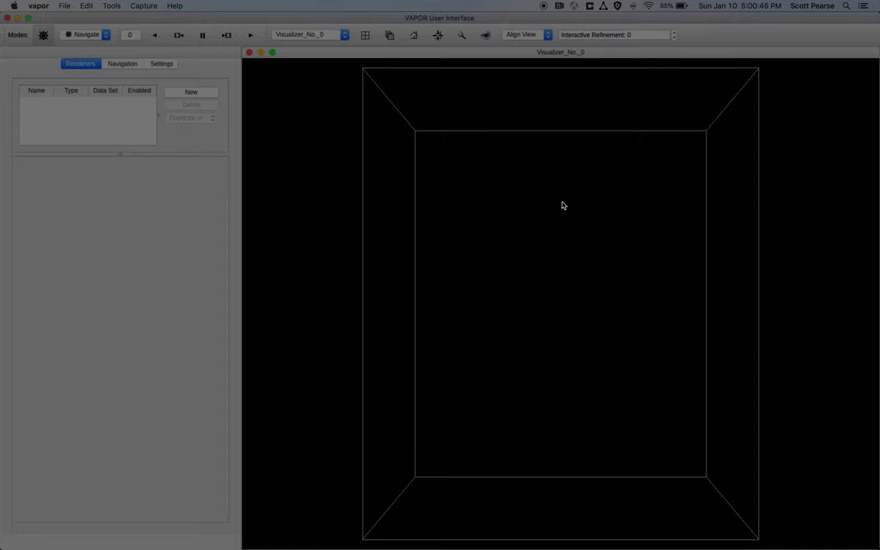
Step: Zoom out on the MayControl domain box and rotate it to an oblique perspective
{"action": "right_click_drag", "start_coordinate": [561, 210], "coordinate": [589, 328]}
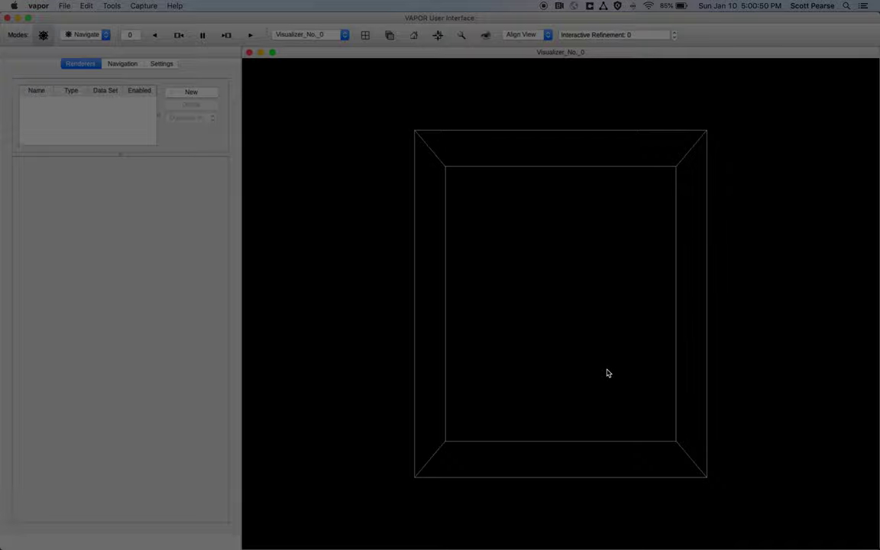
{"action": "right_click_drag", "start_coordinate": [519, 253], "coordinate": [595, 401]}
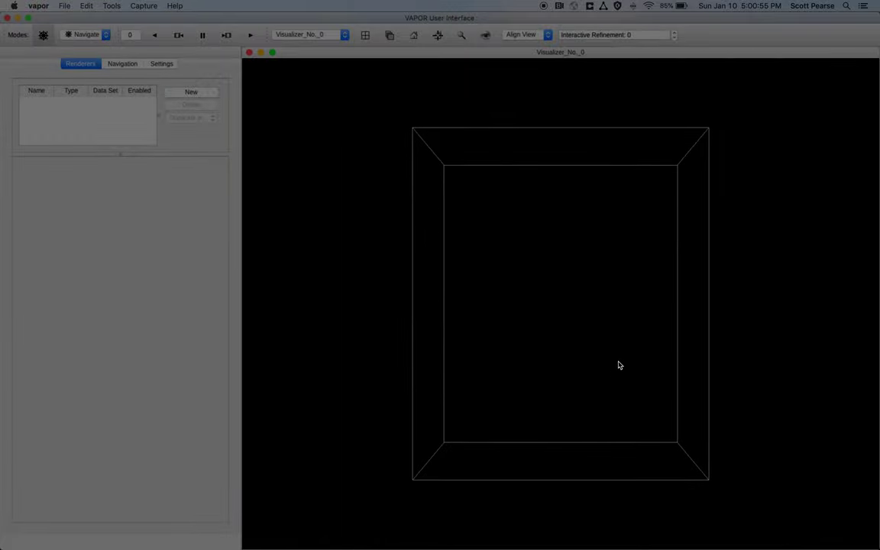
{"action": "left_click_drag", "start_coordinate": [629, 381], "coordinate": [481, 234]}
{"action": "left_click_drag", "start_coordinate": [542, 286], "coordinate": [485, 230]}
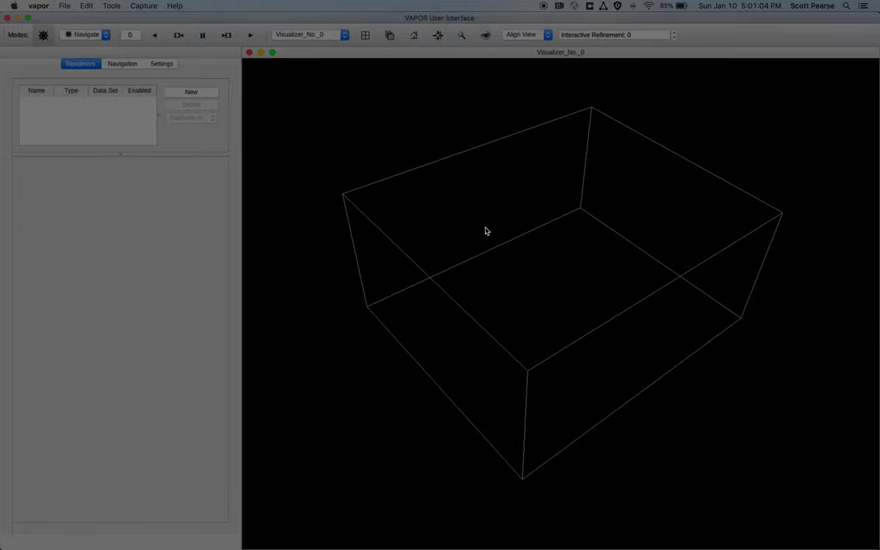
Step: Create a new Volume renderer and enable it so dbz reflectivity draws in the box
{"action": "left_click", "coordinate": [191, 93]}
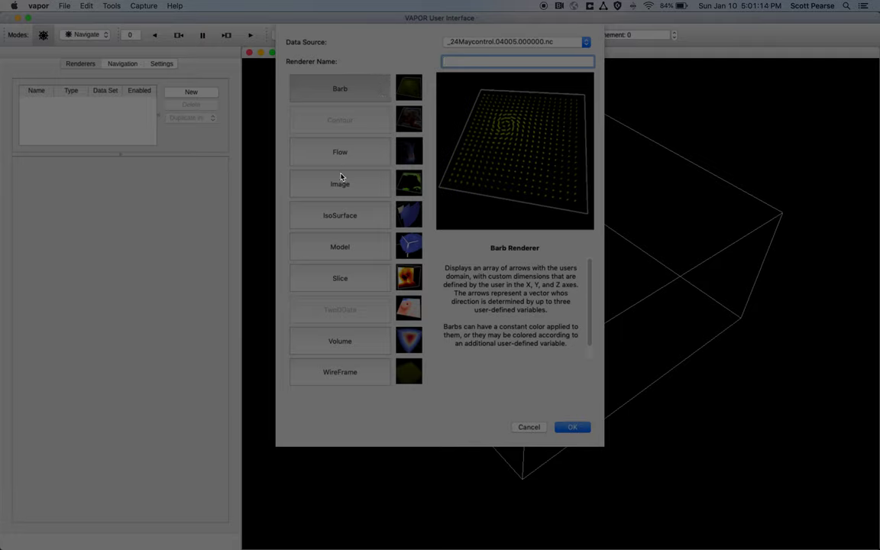
{"action": "left_click", "coordinate": [348, 348]}
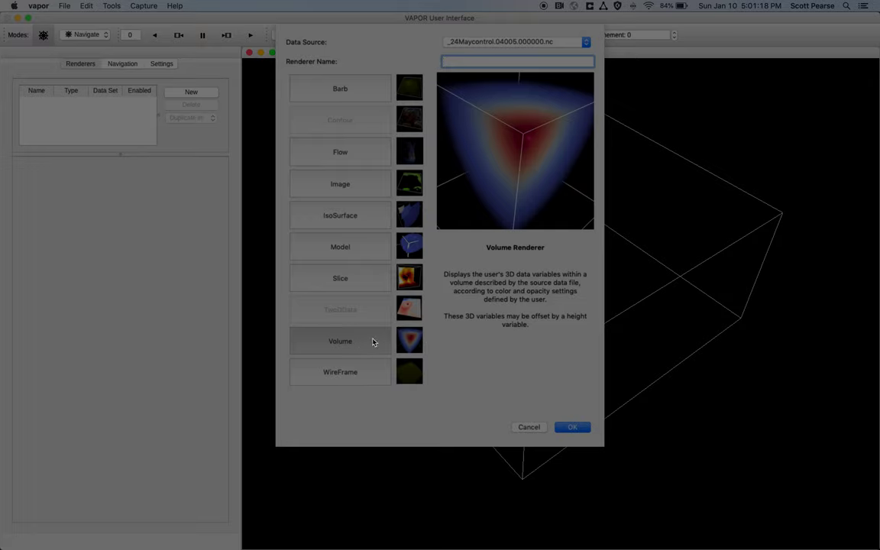
{"action": "double_click", "coordinate": [350, 343]}
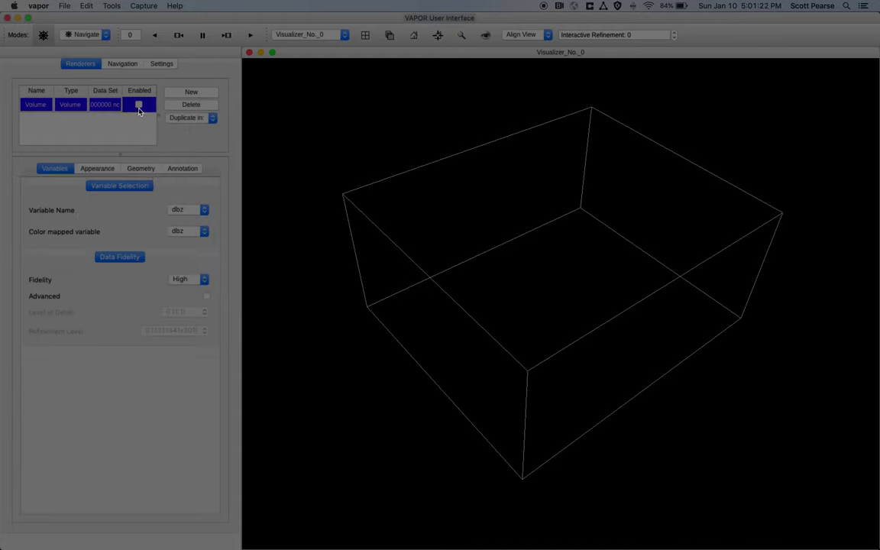
{"action": "left_click", "coordinate": [138, 106]}
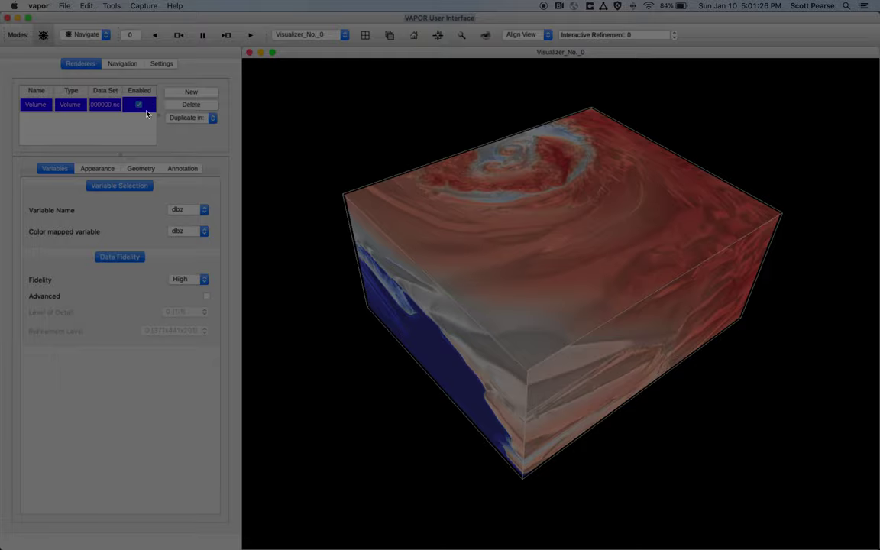
Step: Rotate the dbz volume, then review its Appearance, Geometry, Annotation and Variables tabs, ending on Appearance
{"action": "left_click_drag", "start_coordinate": [324, 322], "coordinate": [560, 295]}
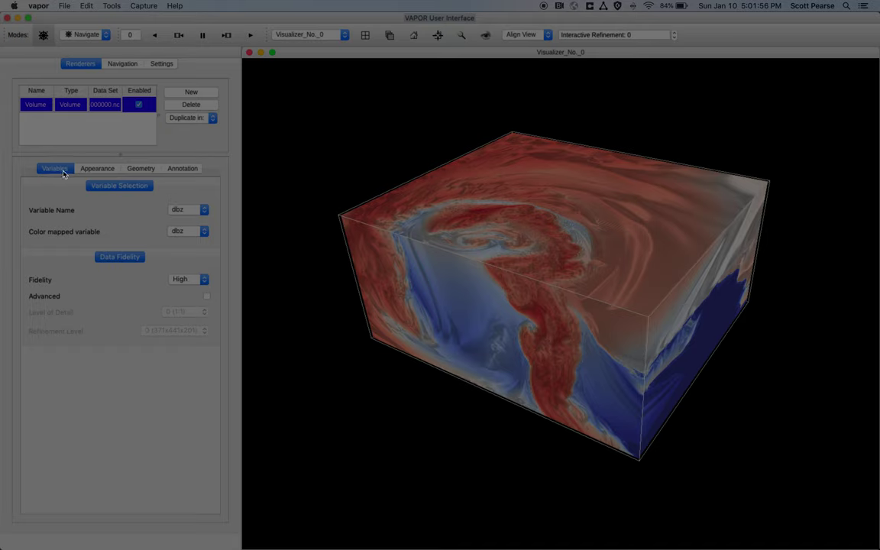
{"action": "left_click", "coordinate": [102, 169]}
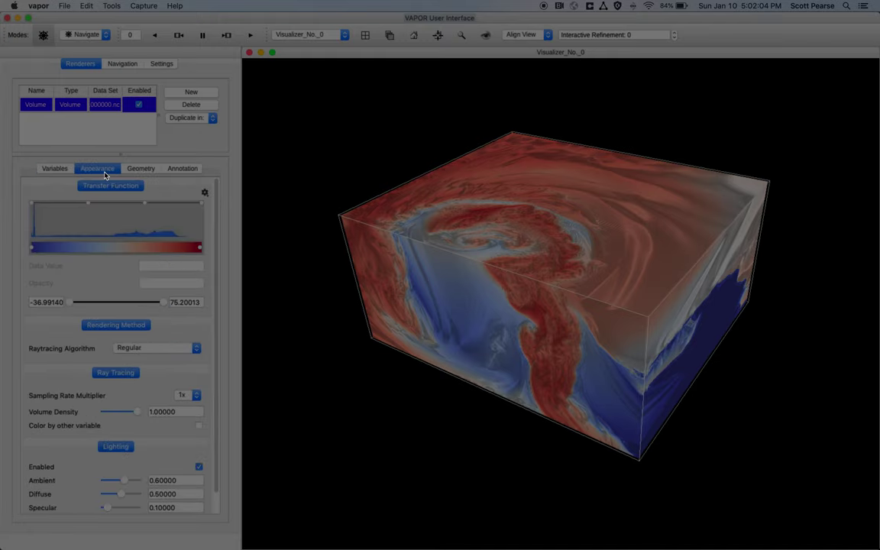
{"action": "left_click", "coordinate": [148, 172]}
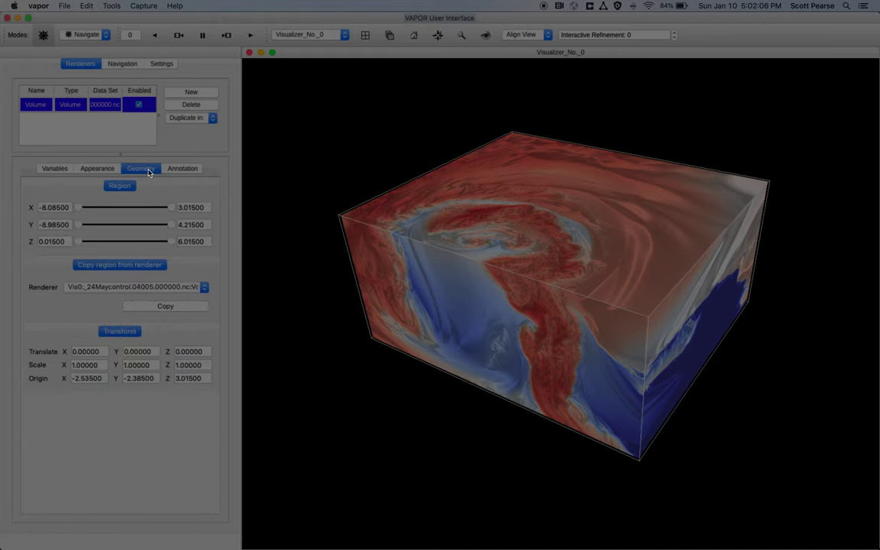
{"action": "left_click", "coordinate": [184, 170]}
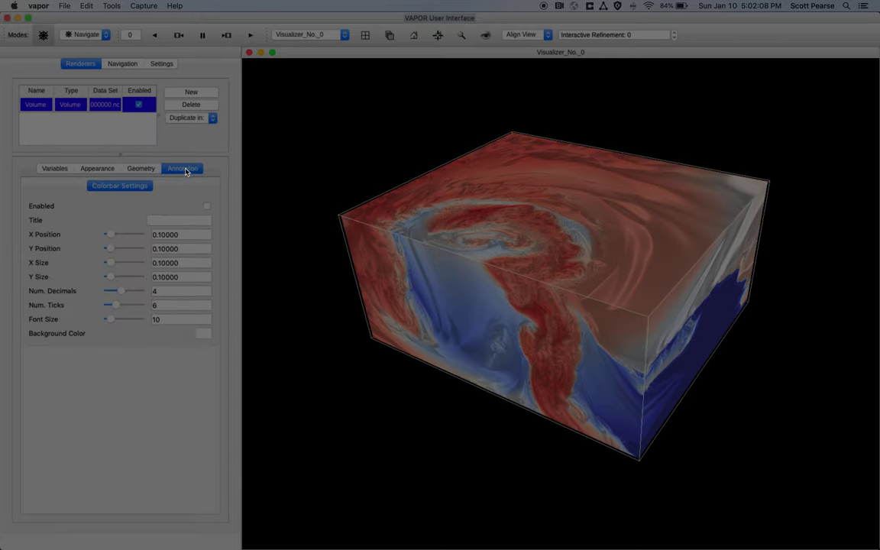
{"action": "left_click", "coordinate": [68, 172]}
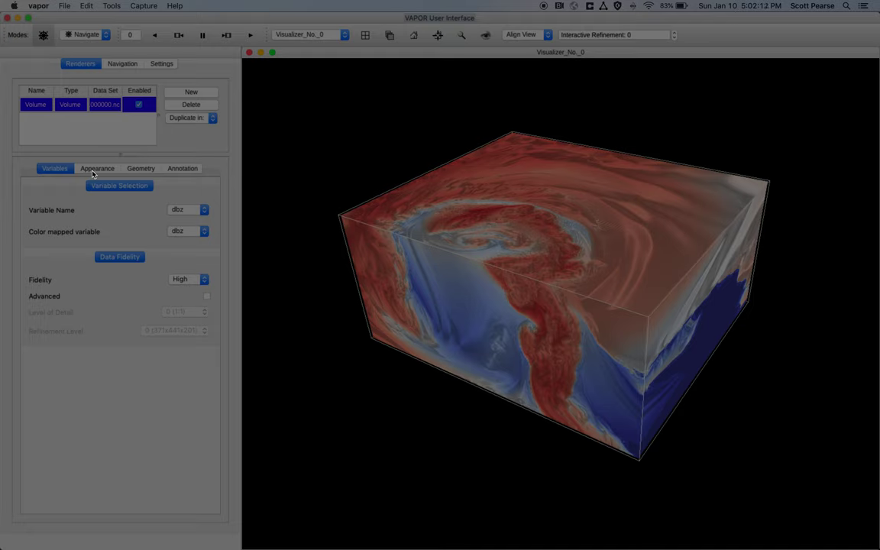
{"action": "left_click", "coordinate": [92, 174]}
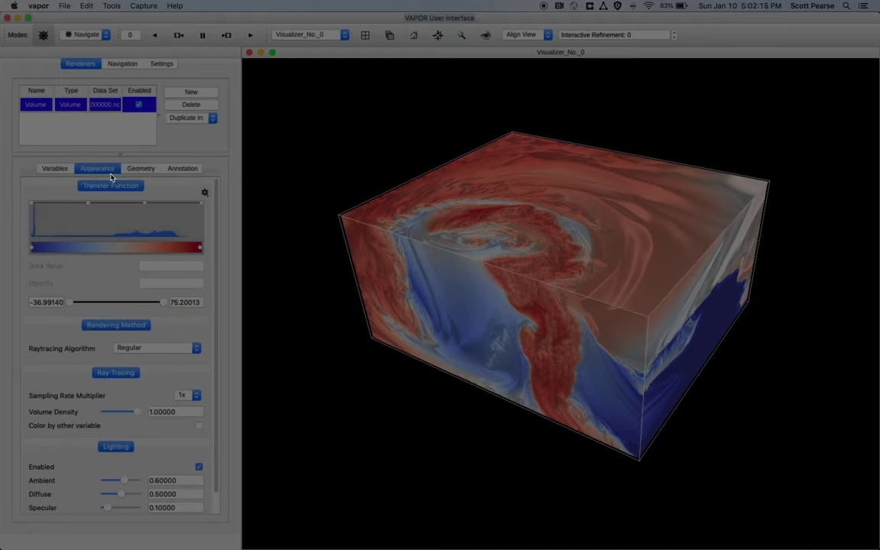
Step: Orbit, zoom in and pan down to face the volume's large dark-blue side
{"action": "left_click_drag", "start_coordinate": [493, 165], "coordinate": [481, 200]}
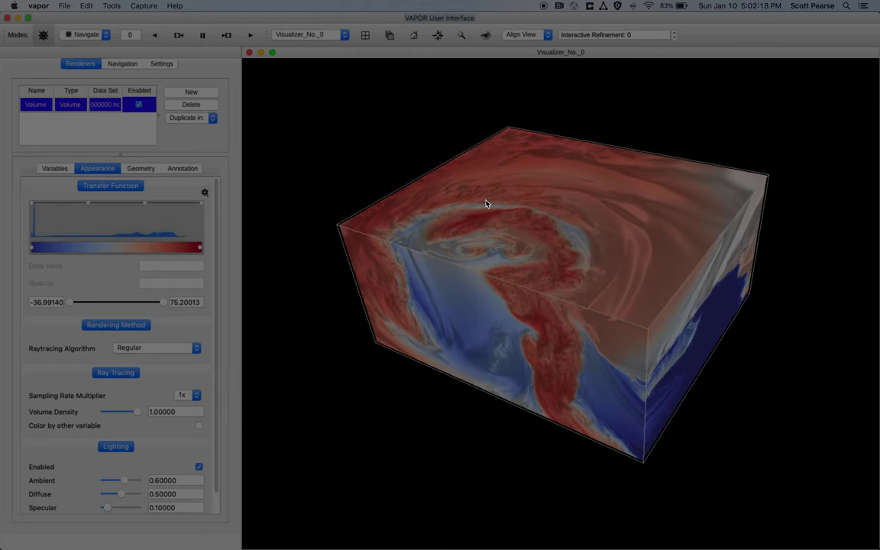
{"action": "left_click_drag", "start_coordinate": [688, 345], "coordinate": [664, 351]}
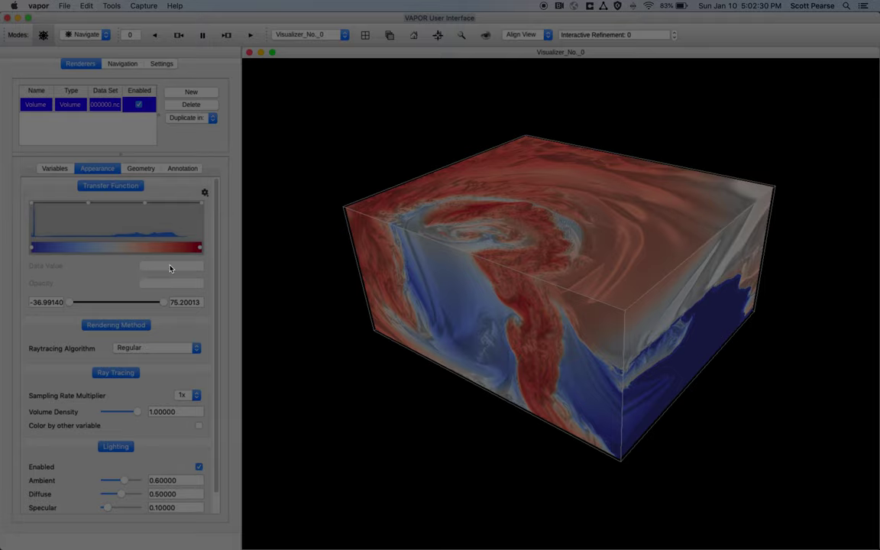
{"action": "left_click_drag", "start_coordinate": [571, 324], "coordinate": [513, 294]}
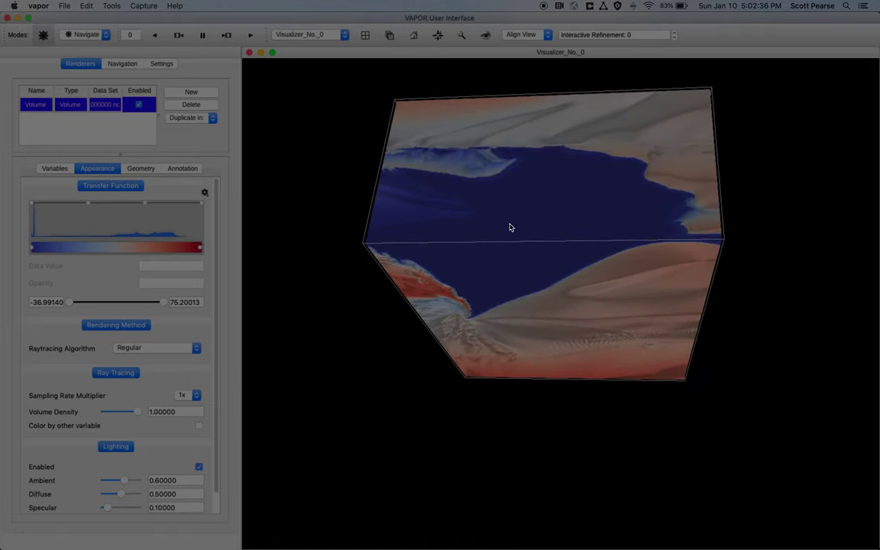
{"action": "left_click", "coordinate": [529, 273]}
{"action": "right_click_drag", "start_coordinate": [529, 272], "coordinate": [496, 250]}
{"action": "middle_click_drag", "start_coordinate": [496, 250], "coordinate": [493, 259]}
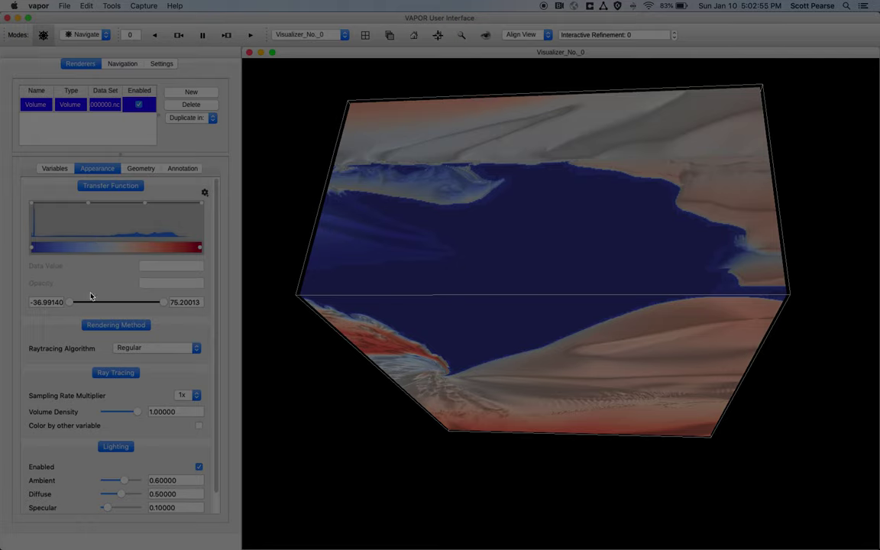
{"action": "left_click", "coordinate": [43, 303]}
{"action": "double_click", "coordinate": [42, 303]}
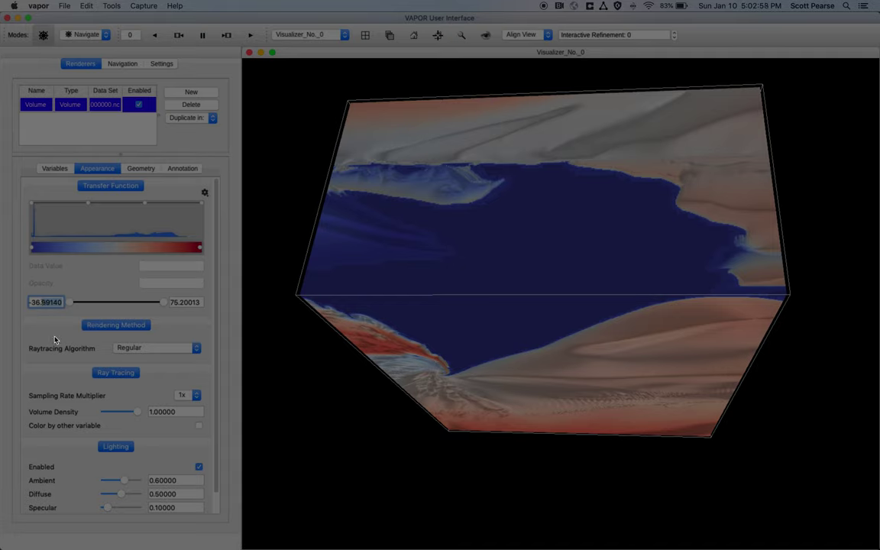
{"action": "double_click", "coordinate": [201, 303]}
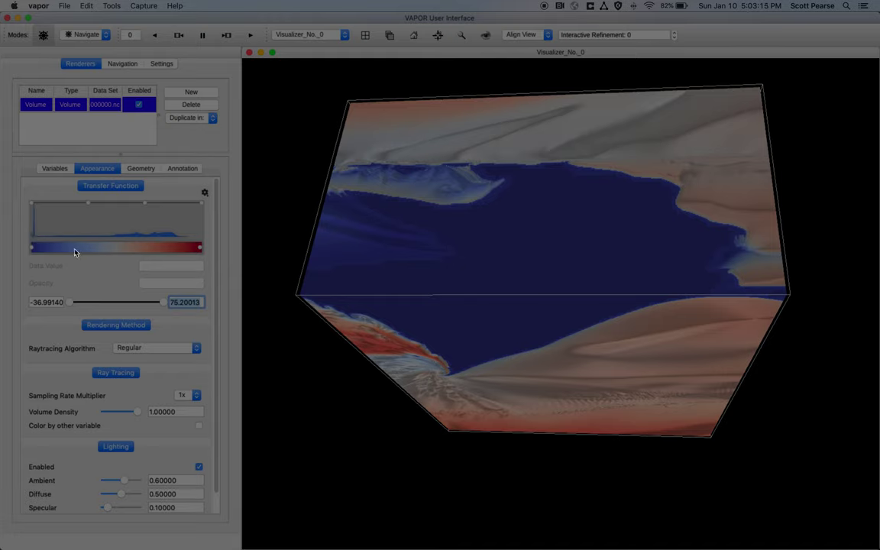
{"action": "left_click", "coordinate": [33, 248]}
{"action": "left_click_drag", "start_coordinate": [33, 247], "coordinate": [12, 255]}
{"action": "mouse_move", "coordinate": [201, 248]}
{"action": "left_mouse_down"}
{"action": "mouse_move", "coordinate": [30, 250]}
{"action": "mouse_move", "coordinate": [201, 251]}
{"action": "left_mouse_up"}
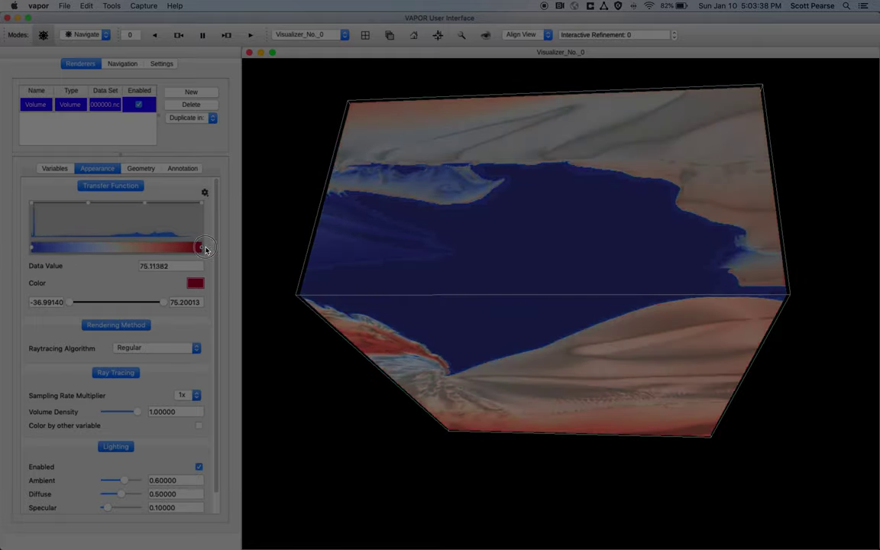
Step: Add a colour control point near 17.2 mid-colormap, then orbit the volume to inspect it
{"action": "left_click", "coordinate": [117, 251]}
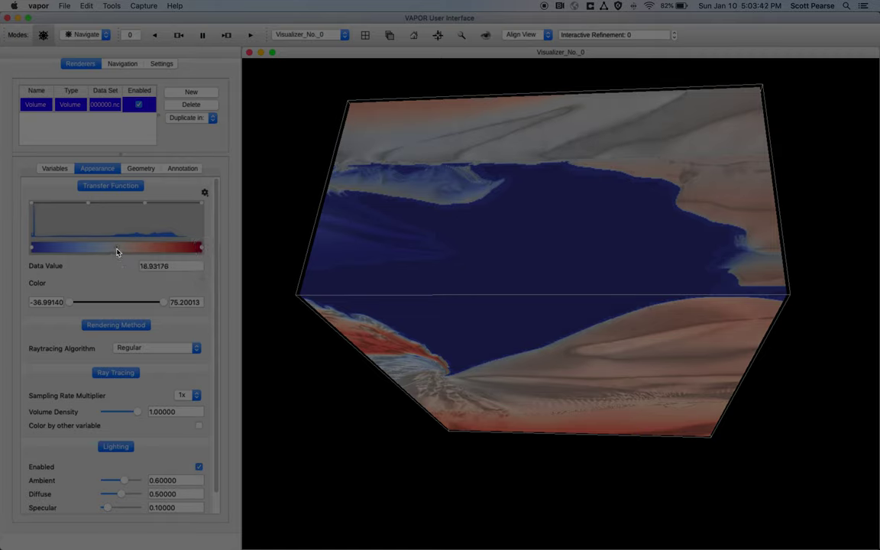
{"action": "mouse_move", "coordinate": [117, 252]}
{"action": "left_mouse_down"}
{"action": "mouse_move", "coordinate": [46, 252]}
{"action": "mouse_move", "coordinate": [181, 249]}
{"action": "mouse_move", "coordinate": [118, 254]}
{"action": "left_mouse_up"}
{"action": "left_click_drag", "start_coordinate": [398, 196], "coordinate": [393, 252]}
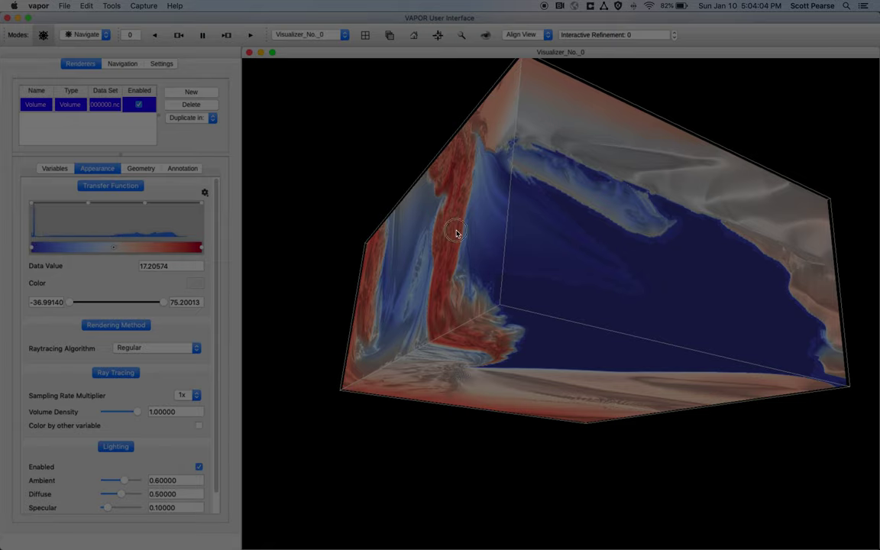
{"action": "left_click_drag", "start_coordinate": [457, 230], "coordinate": [413, 271]}
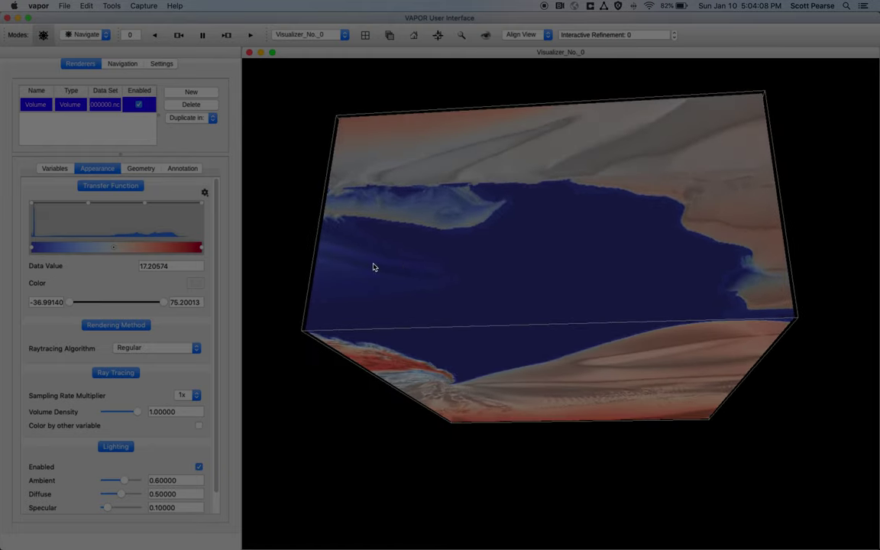
Step: Drop the low end of the dbz opacity curve to a zero-opacity point near 7.31
{"action": "mouse_move", "coordinate": [542, 271]}
{"action": "left_mouse_down"}
{"action": "mouse_move", "coordinate": [543, 226]}
{"action": "mouse_move", "coordinate": [551, 269]}
{"action": "left_mouse_up"}
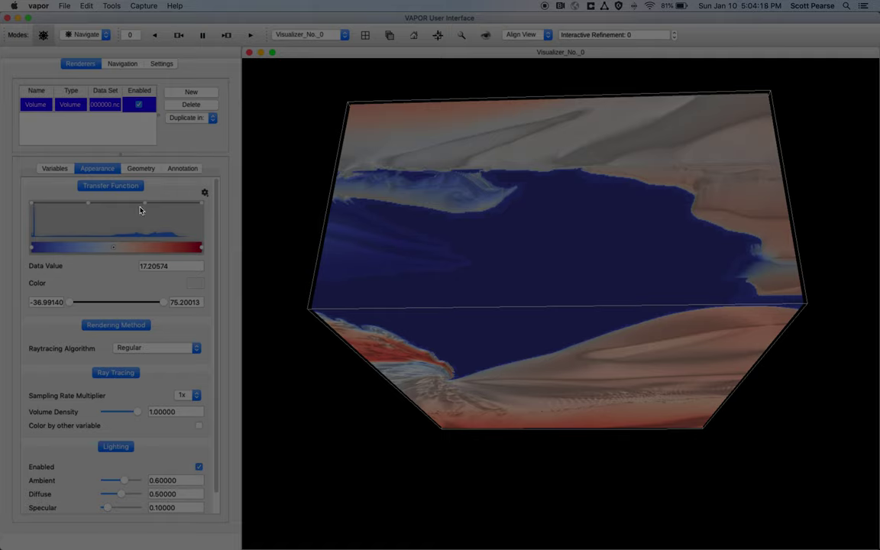
{"action": "left_click_drag", "start_coordinate": [32, 206], "coordinate": [91, 267]}
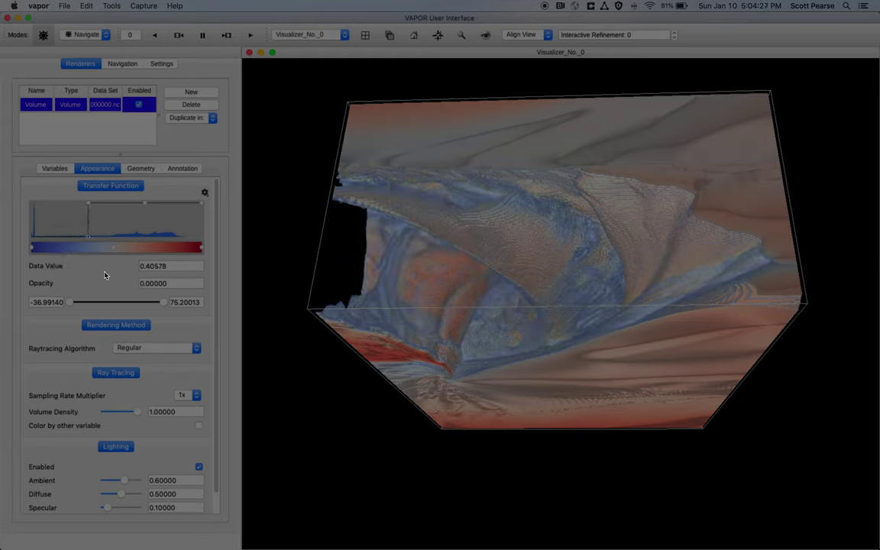
{"action": "left_click", "coordinate": [82, 235]}
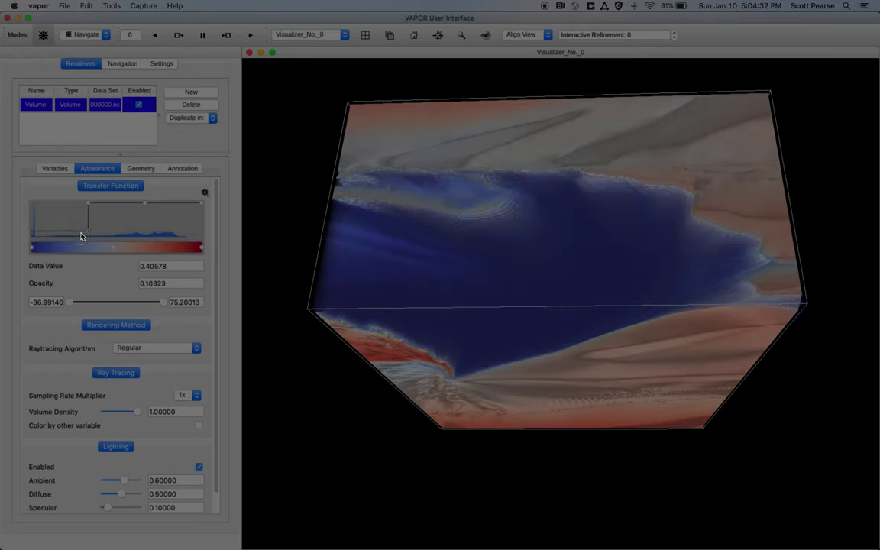
{"action": "mouse_move", "coordinate": [82, 236]}
{"action": "left_mouse_down"}
{"action": "mouse_move", "coordinate": [82, 221]}
{"action": "mouse_move", "coordinate": [82, 250]}
{"action": "left_mouse_up"}
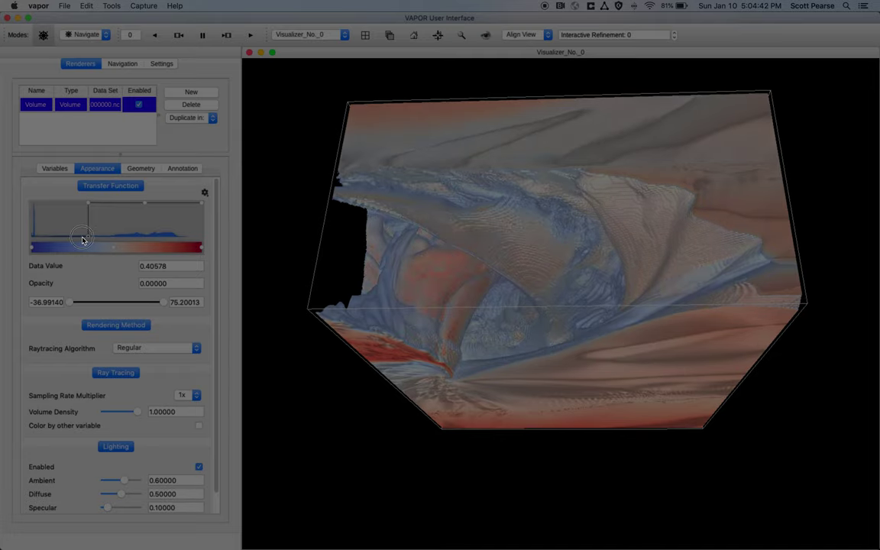
{"action": "mouse_move", "coordinate": [84, 241]}
{"action": "left_mouse_down"}
{"action": "mouse_move", "coordinate": [83, 229]}
{"action": "mouse_move", "coordinate": [83, 248]}
{"action": "left_mouse_up"}
Step: Reshape the dbz opacity curve into a narrow opaque peak near 61.7, leaving only the red storm shell
{"action": "left_click_drag", "start_coordinate": [89, 206], "coordinate": [100, 235]}
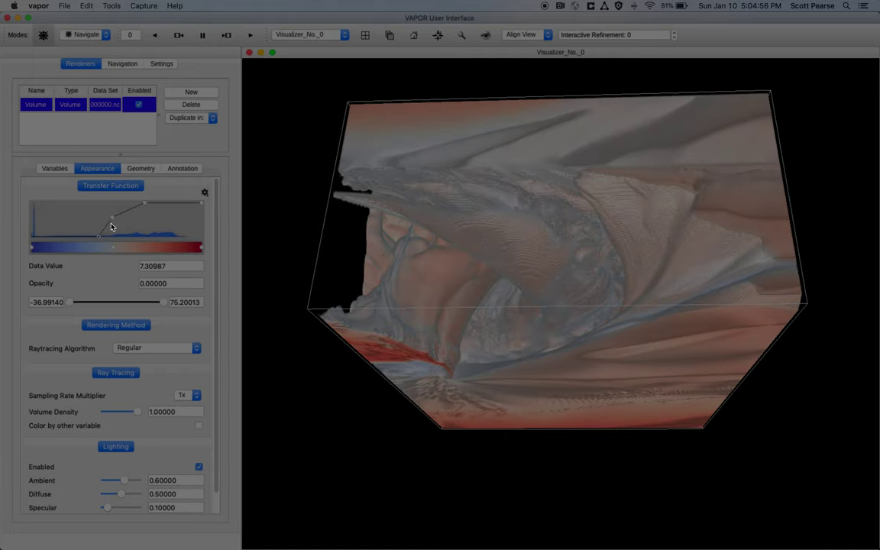
{"action": "left_click_drag", "start_coordinate": [145, 203], "coordinate": [149, 245]}
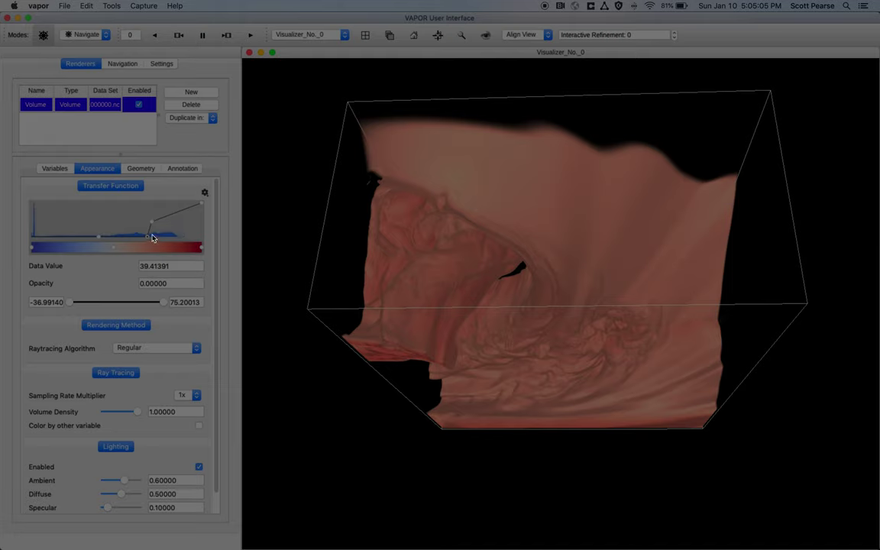
{"action": "left_click_drag", "start_coordinate": [202, 204], "coordinate": [181, 254]}
{"action": "left_click_drag", "start_coordinate": [170, 205], "coordinate": [178, 222]}
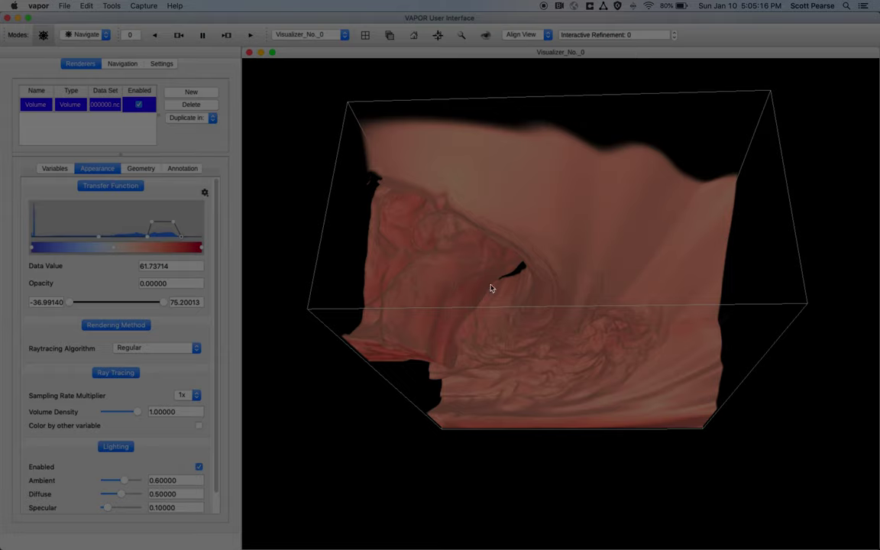
{"action": "left_click_drag", "start_coordinate": [444, 260], "coordinate": [458, 294]}
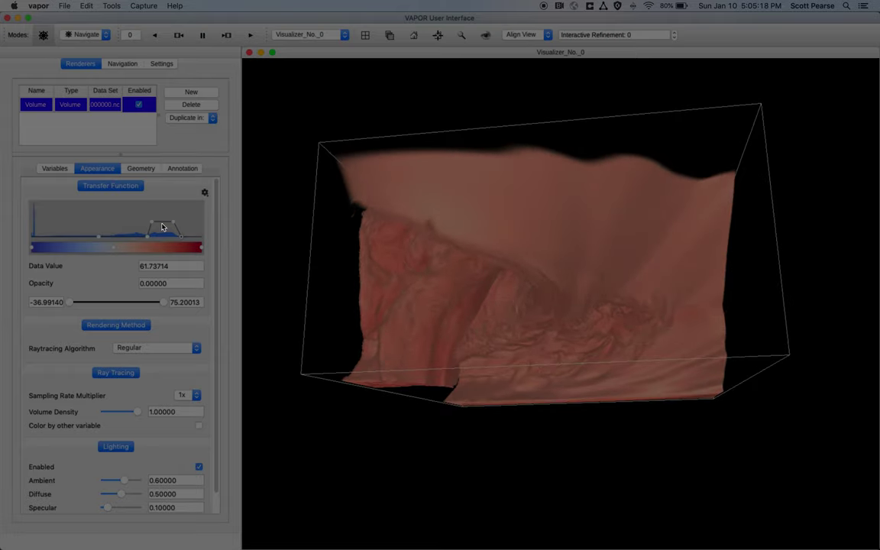
{"action": "left_click_drag", "start_coordinate": [162, 224], "coordinate": [163, 196]}
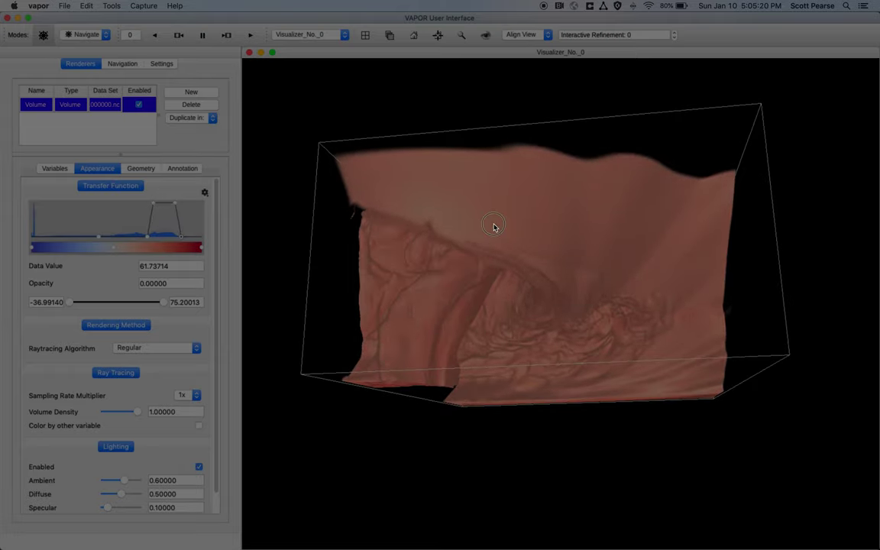
{"action": "left_click_drag", "start_coordinate": [495, 228], "coordinate": [444, 261]}
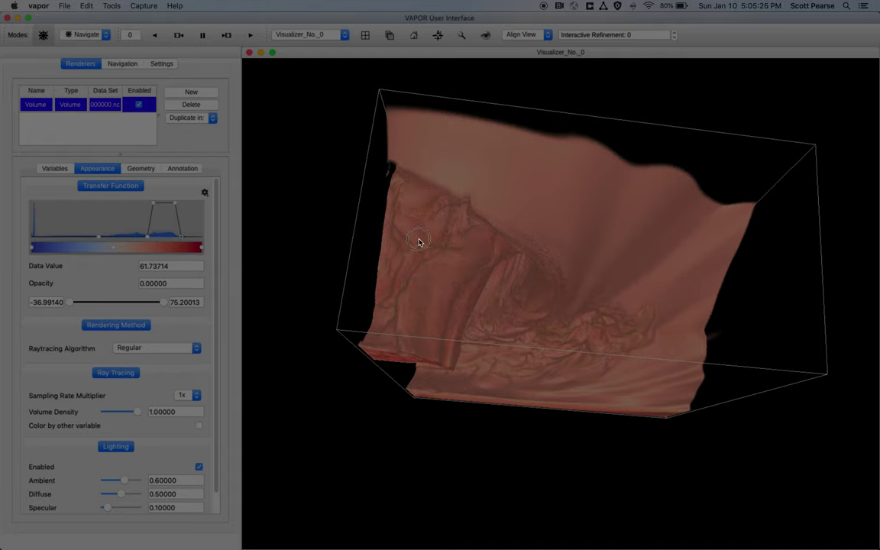
{"action": "left_click_drag", "start_coordinate": [416, 240], "coordinate": [611, 330]}
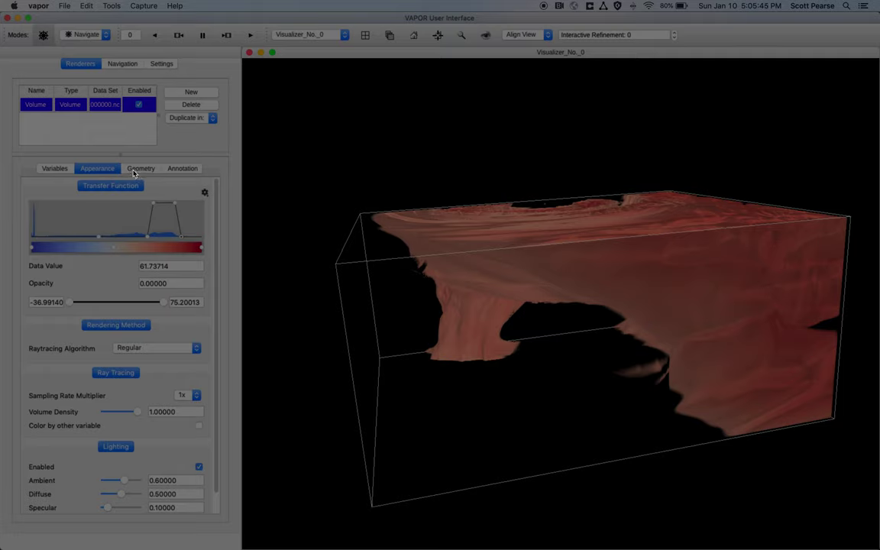
{"action": "left_click", "coordinate": [140, 169]}
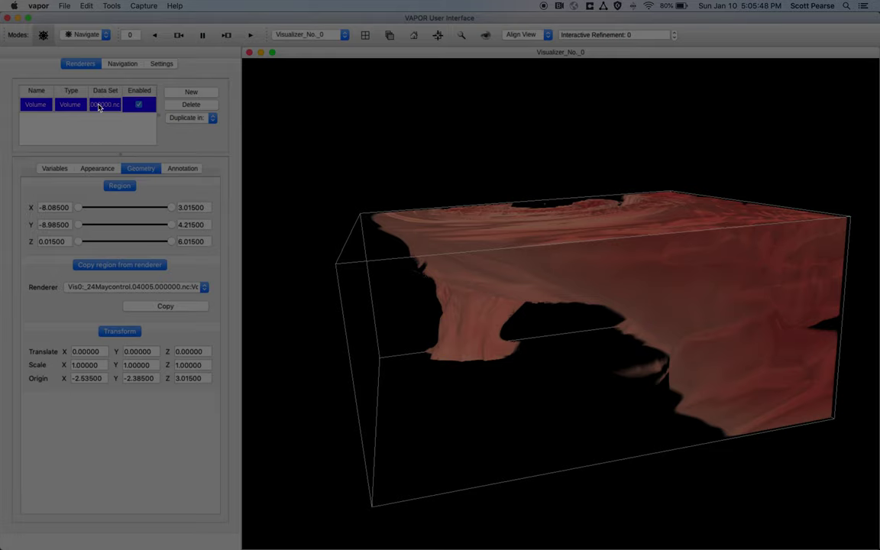
Step: Crop the volume region to X max -1.63151, Y max -1.92453 and Z max 3.11965
{"action": "left_click_drag", "start_coordinate": [462, 272], "coordinate": [607, 330]}
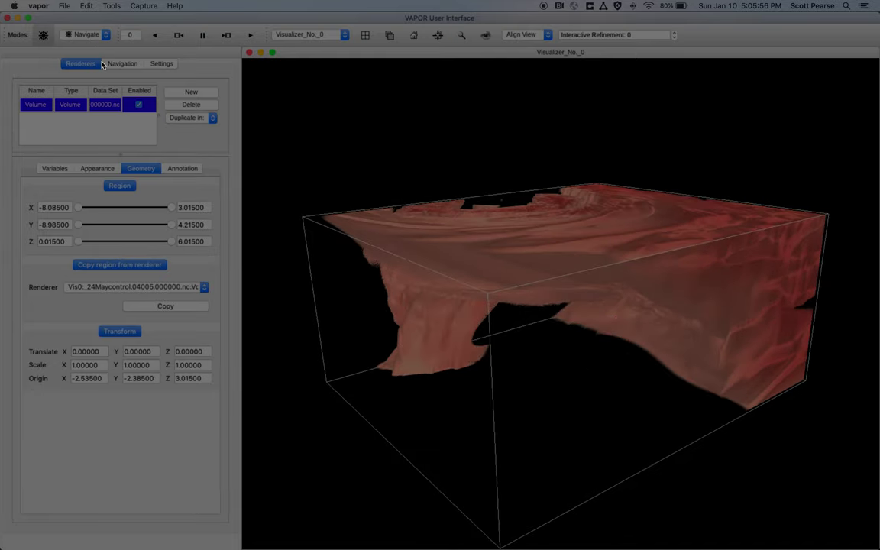
{"action": "left_click_drag", "start_coordinate": [171, 241], "coordinate": [128, 244]}
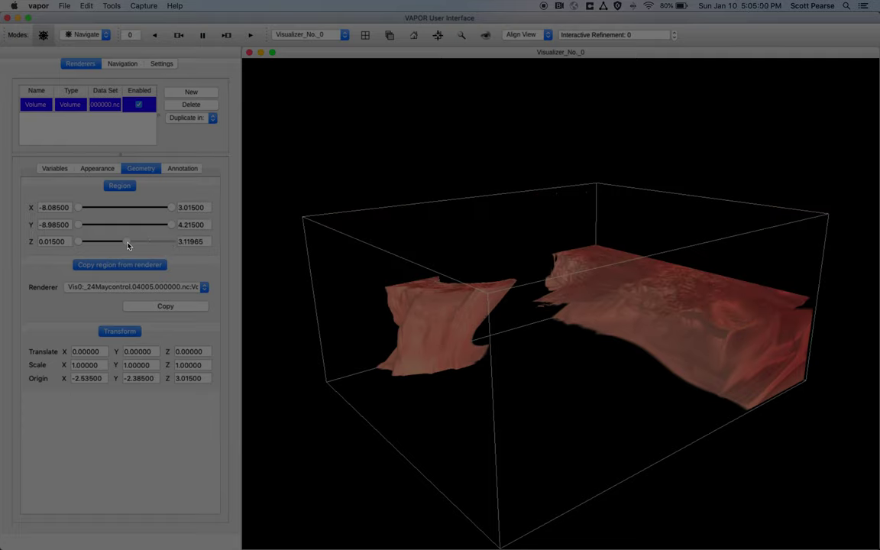
{"action": "left_click_drag", "start_coordinate": [170, 225], "coordinate": [127, 230]}
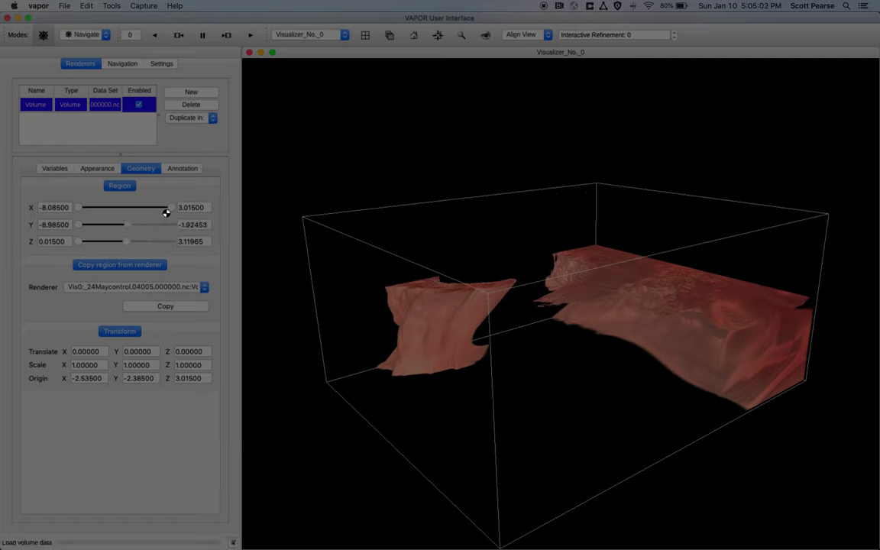
{"action": "left_click_drag", "start_coordinate": [170, 207], "coordinate": [132, 214]}
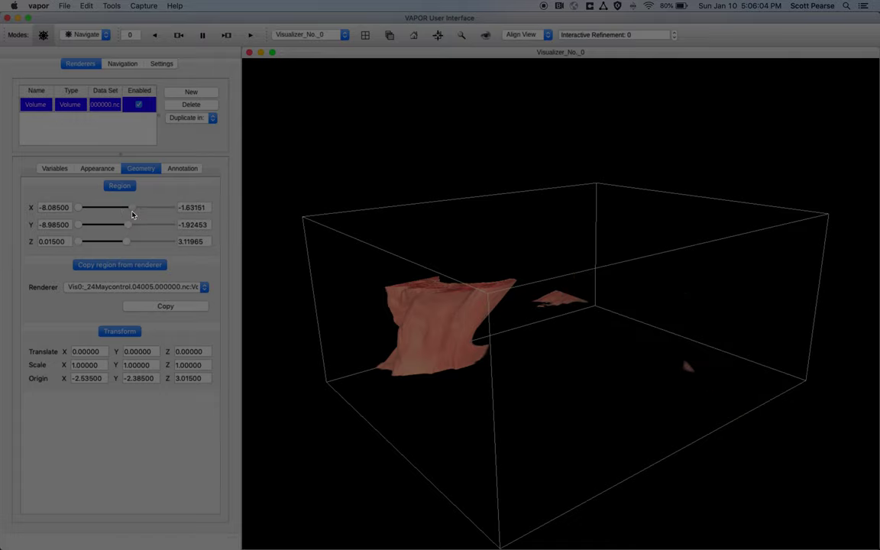
{"action": "left_click_drag", "start_coordinate": [485, 279], "coordinate": [584, 305]}
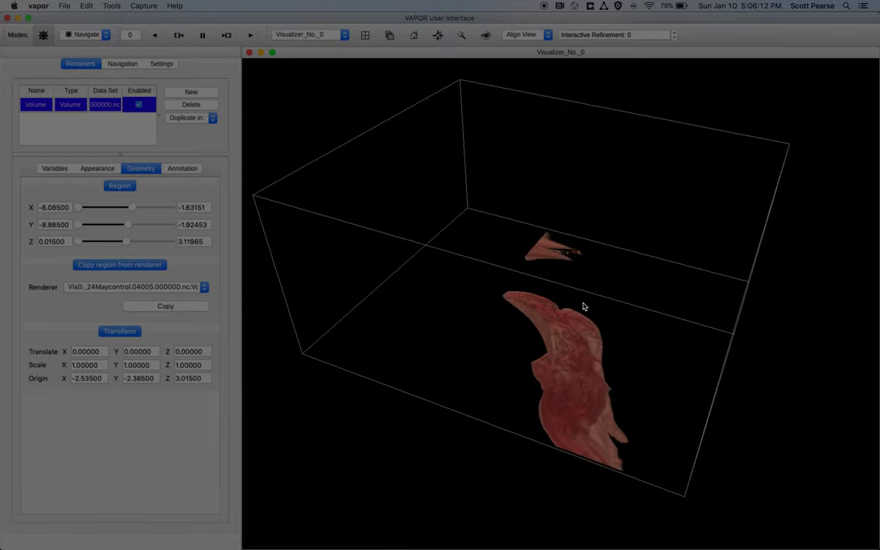
{"action": "left_click", "coordinate": [89, 34]}
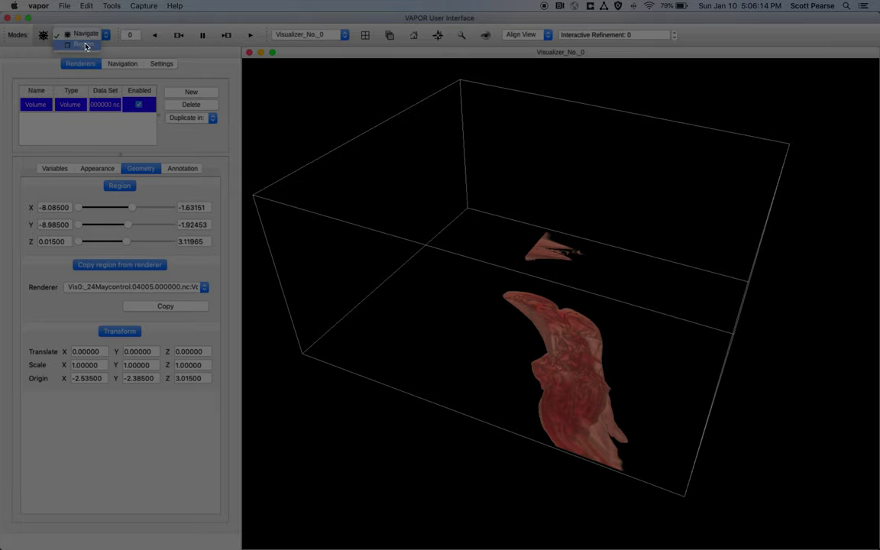
Step: Drag the region box in the viewer to extend X max to -0.07353 and Z max to 4.37351
{"action": "left_click", "coordinate": [83, 46]}
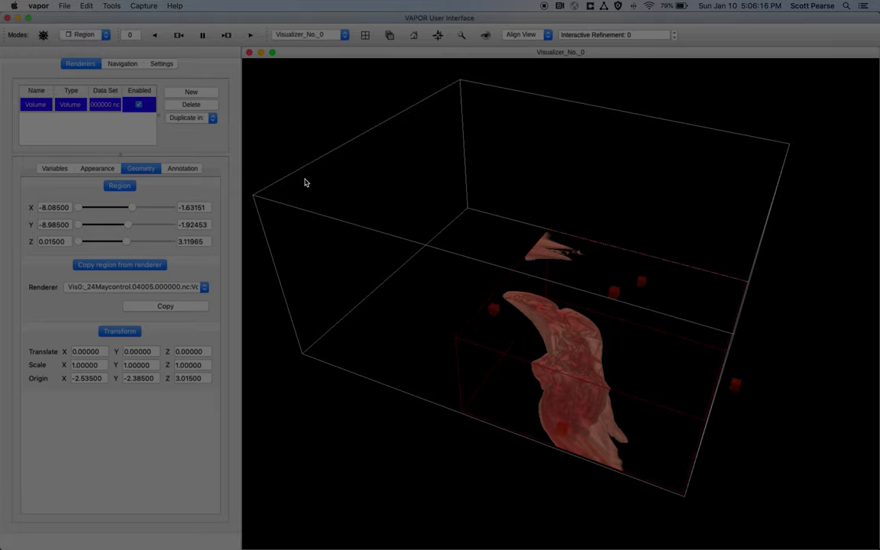
{"action": "left_click_drag", "start_coordinate": [305, 182], "coordinate": [405, 281]}
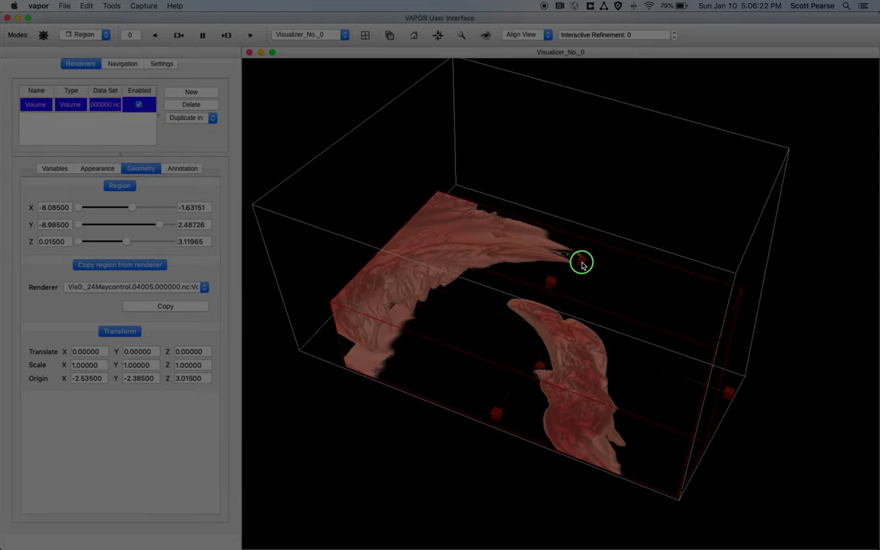
{"action": "left_click_drag", "start_coordinate": [581, 263], "coordinate": [622, 223]}
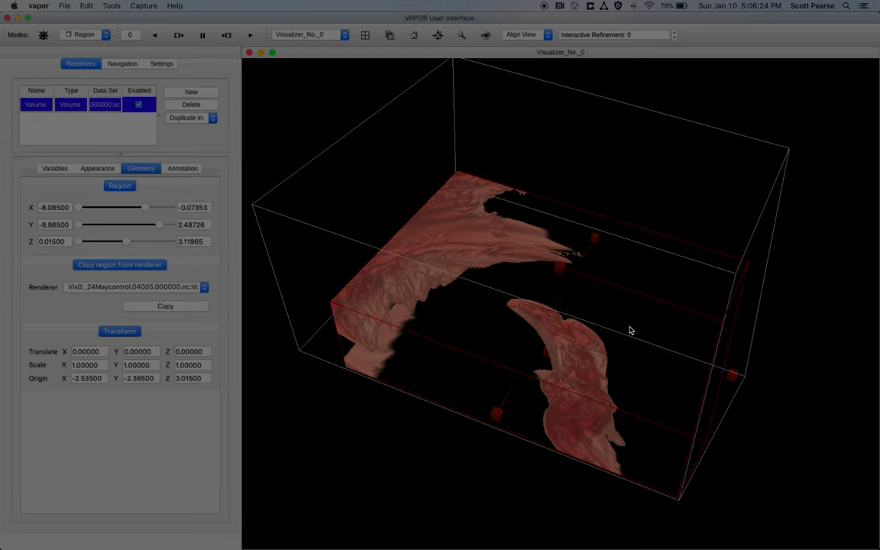
{"action": "left_click_drag", "start_coordinate": [630, 330], "coordinate": [544, 199]}
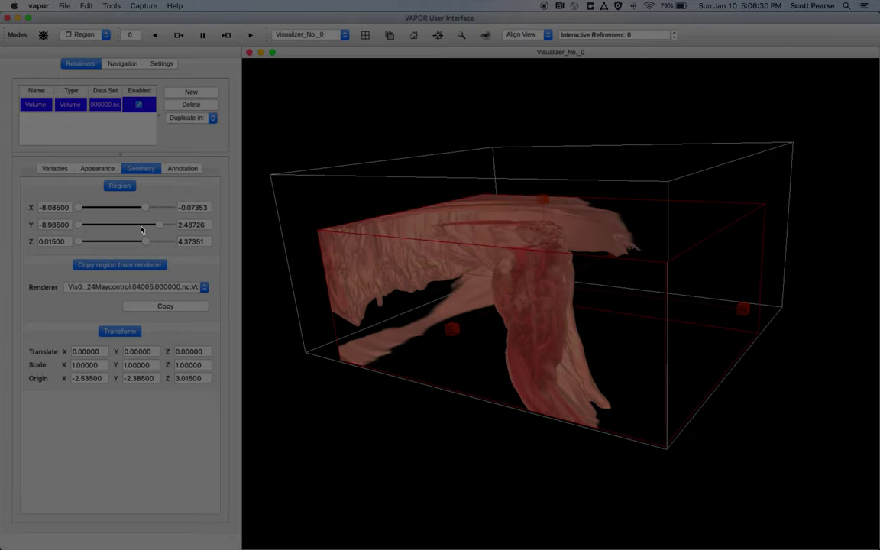
{"action": "left_click_drag", "start_coordinate": [411, 239], "coordinate": [558, 341]}
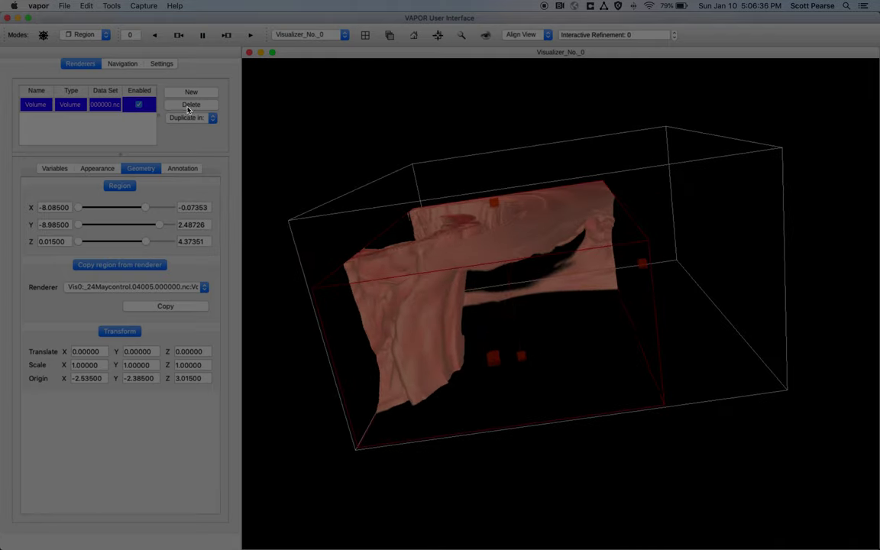
Step: Disable the Volume renderer and add an enabled Flow renderer, redoing the Flow creation once
{"action": "left_click", "coordinate": [139, 104]}
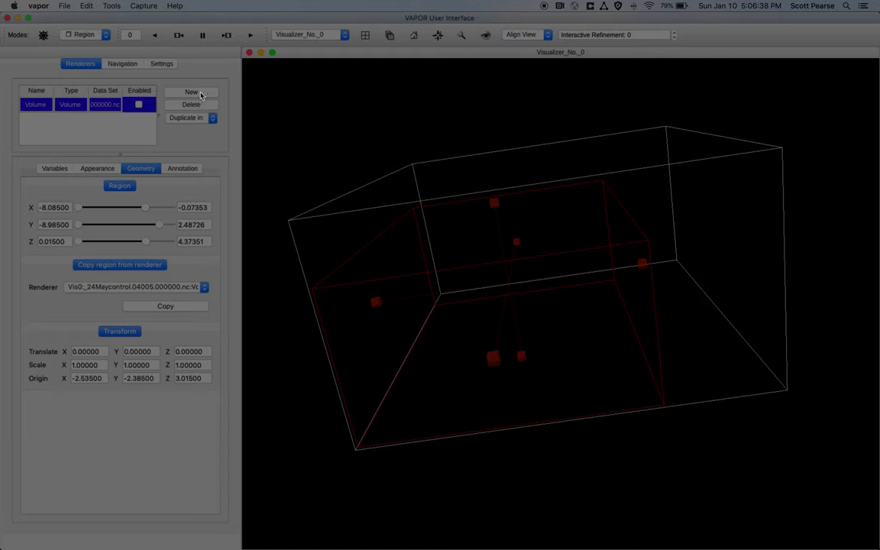
{"action": "left_click", "coordinate": [191, 92]}
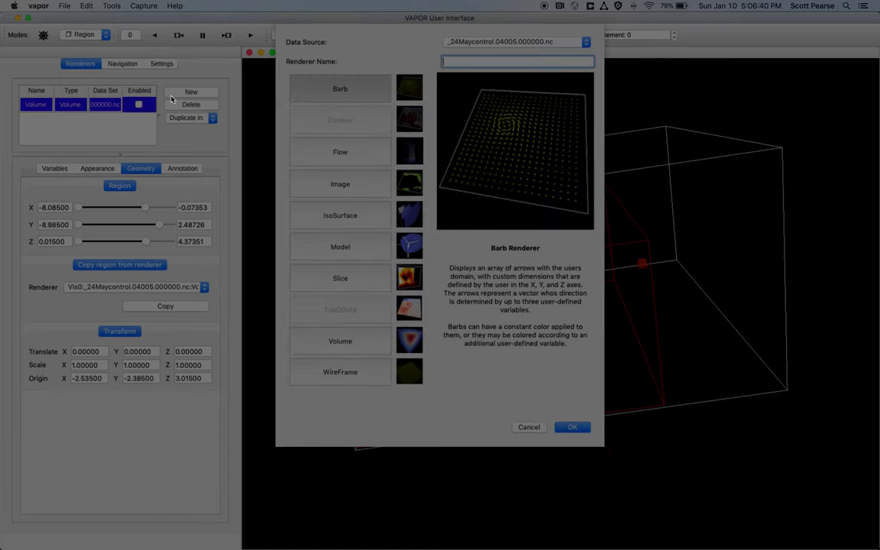
{"action": "left_click", "coordinate": [329, 157]}
{"action": "key", "text": "Return"}
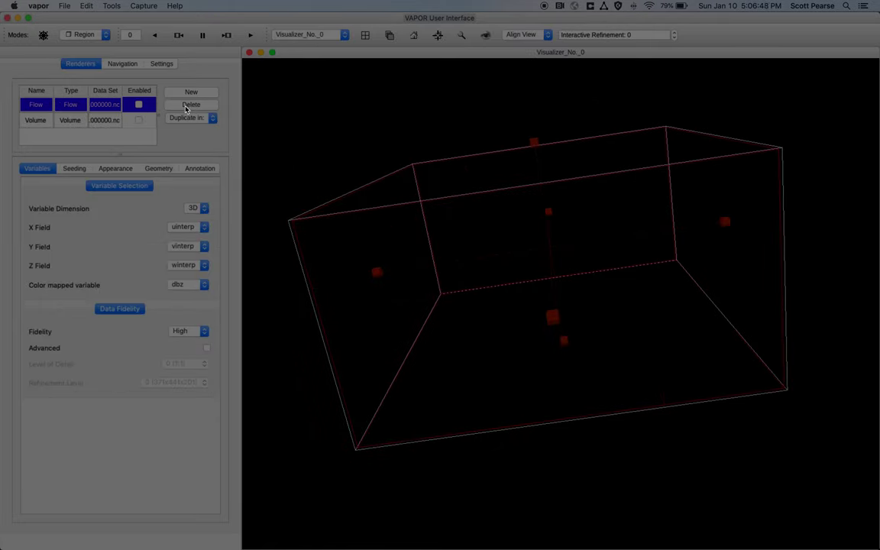
{"action": "left_click", "coordinate": [189, 105]}
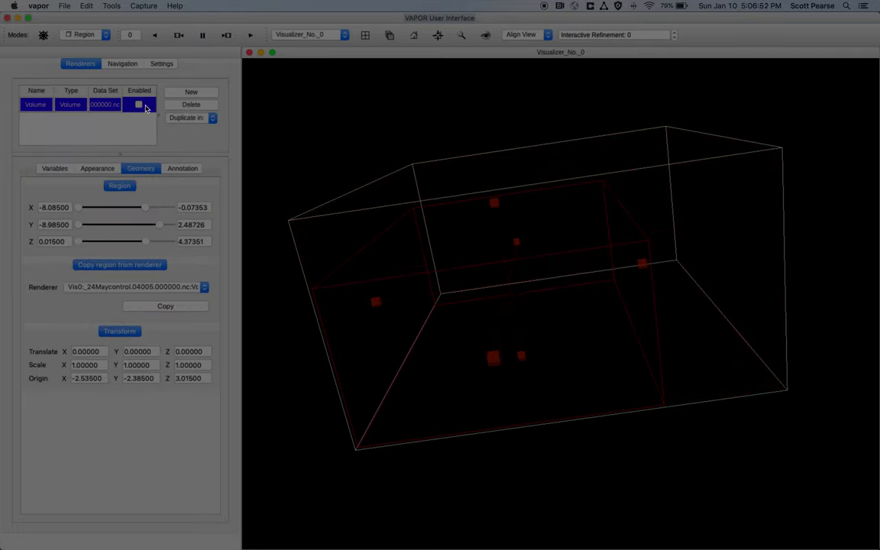
{"action": "left_click", "coordinate": [191, 93]}
{"action": "double_click", "coordinate": [356, 169]}
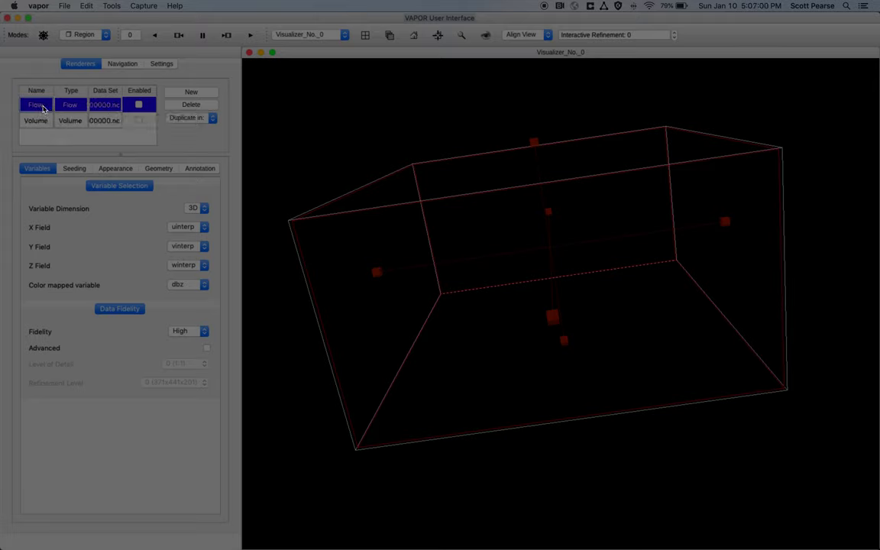
{"action": "left_click", "coordinate": [137, 105]}
{"action": "left_click_drag", "start_coordinate": [529, 201], "coordinate": [670, 300]}
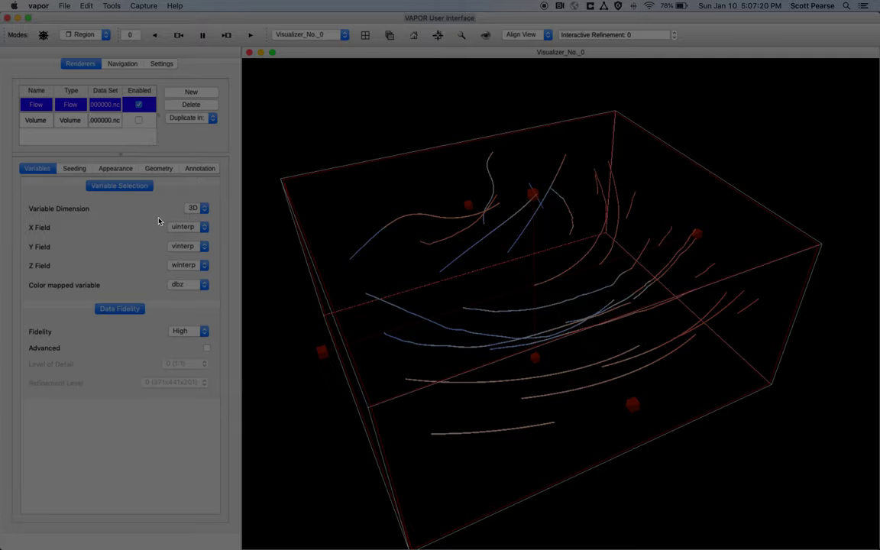
{"action": "left_click_drag", "start_coordinate": [499, 426], "coordinate": [467, 299]}
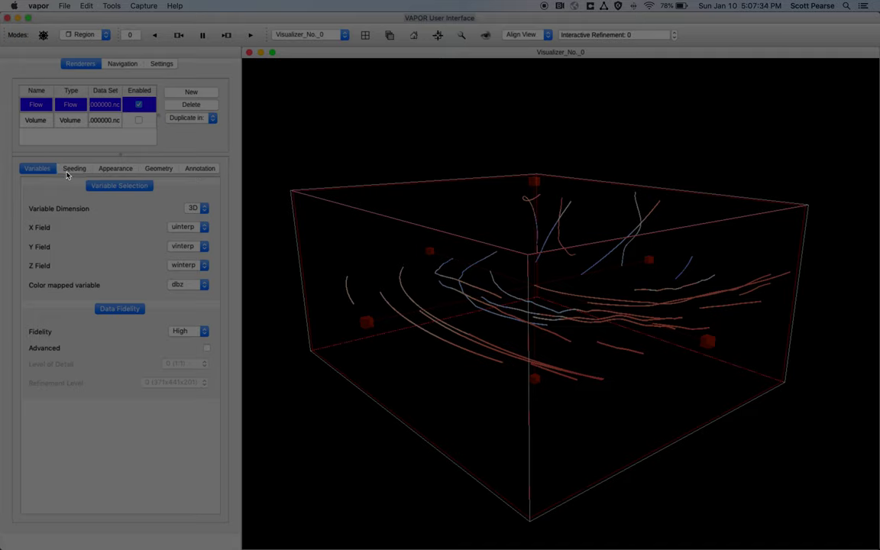
Step: Keep Streamlines as the flow type in the Seeding settings and orbit to inspect the streamlines
{"action": "left_click", "coordinate": [71, 170]}
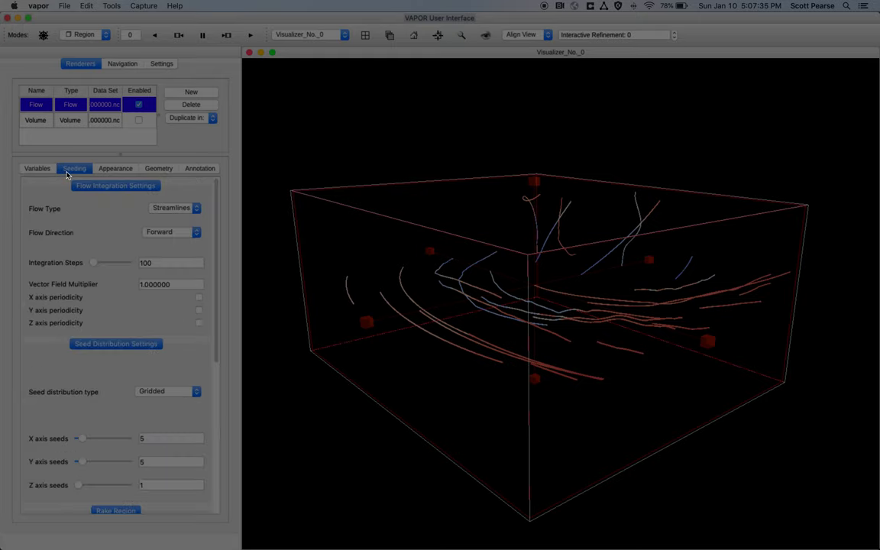
{"action": "left_click", "coordinate": [191, 210]}
{"action": "left_click", "coordinate": [191, 209]}
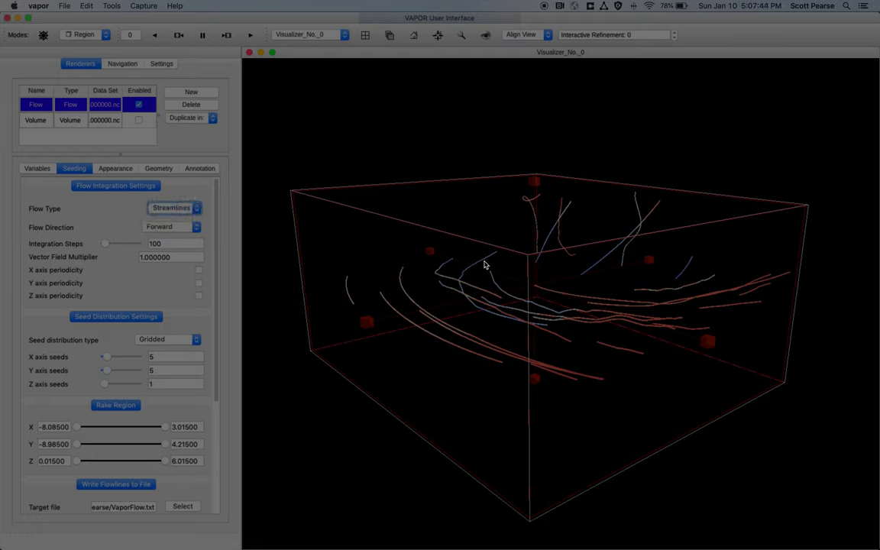
{"action": "left_click_drag", "start_coordinate": [447, 256], "coordinate": [440, 283]}
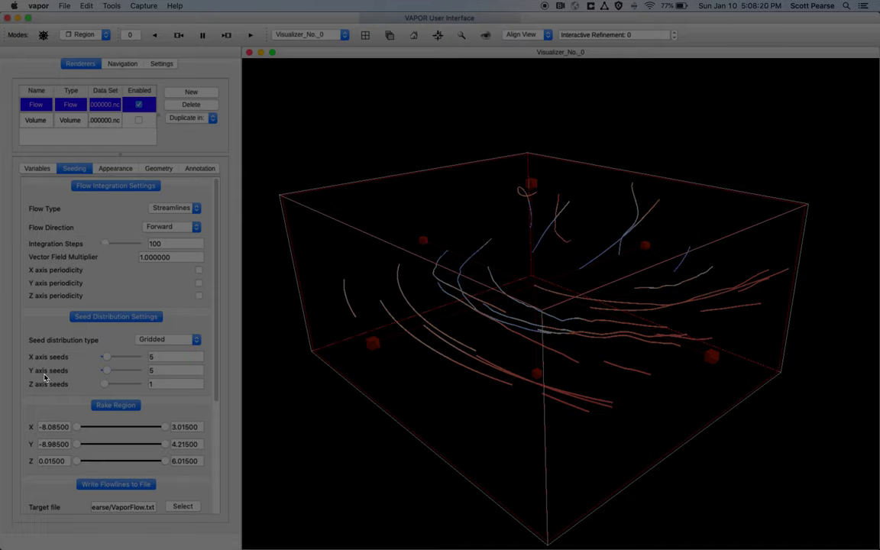
{"action": "left_click_drag", "start_coordinate": [569, 311], "coordinate": [290, 337]}
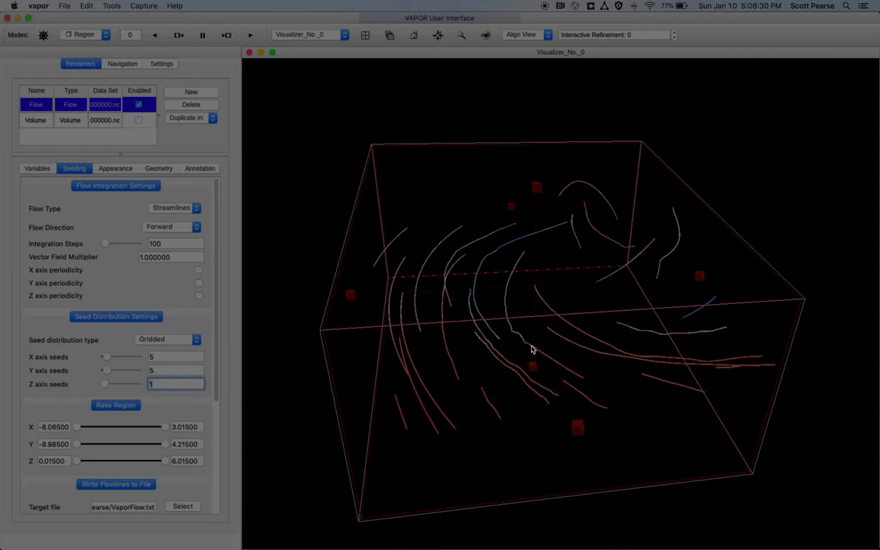
{"action": "left_click_drag", "start_coordinate": [530, 350], "coordinate": [484, 410]}
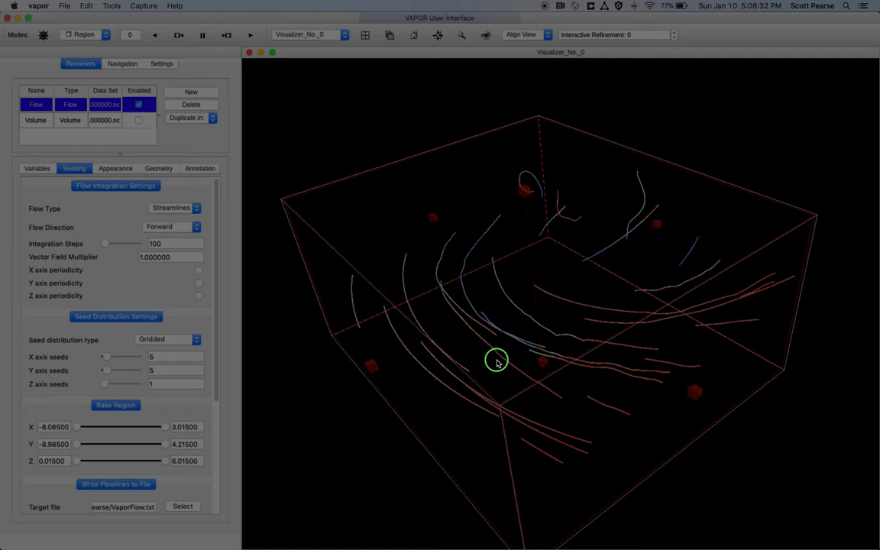
{"action": "left_click_drag", "start_coordinate": [495, 359], "coordinate": [503, 422]}
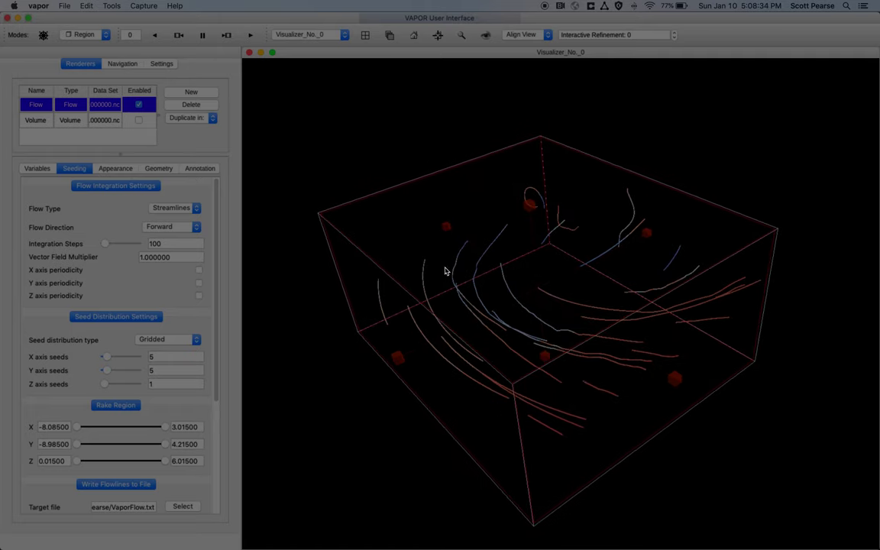
{"action": "left_click_drag", "start_coordinate": [451, 273], "coordinate": [493, 318]}
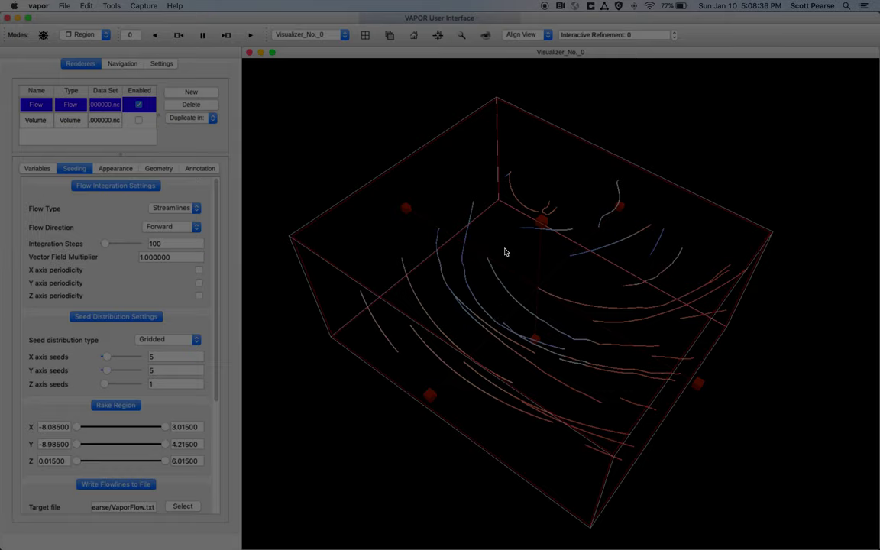
Step: Lower the seed rake's Z max to about 0.27 so seeds sit near the ground
{"action": "mouse_move", "coordinate": [407, 209]}
{"action": "left_mouse_down"}
{"action": "mouse_move", "coordinate": [475, 250]}
{"action": "mouse_move", "coordinate": [447, 220]}
{"action": "mouse_move", "coordinate": [402, 211]}
{"action": "left_mouse_up"}
{"action": "left_click_drag", "start_coordinate": [518, 310], "coordinate": [589, 223]}
{"action": "left_click_drag", "start_coordinate": [162, 466], "coordinate": [84, 467]}
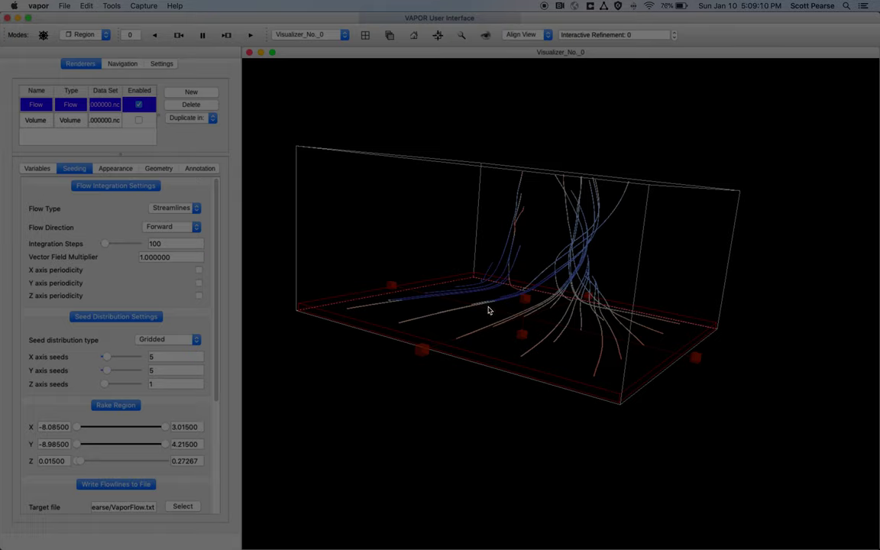
{"action": "left_click", "coordinate": [523, 306]}
Step: Narrow the seed rake to X -7.21493 to -4.79727 and Y -4.12646 to -0.27132, Z max 0.25109
{"action": "left_click_drag", "start_coordinate": [523, 305], "coordinate": [527, 300]}
{"action": "left_click_drag", "start_coordinate": [543, 334], "coordinate": [479, 333]}
{"action": "left_click_drag", "start_coordinate": [686, 371], "coordinate": [523, 409]}
{"action": "left_click_drag", "start_coordinate": [539, 359], "coordinate": [556, 350]}
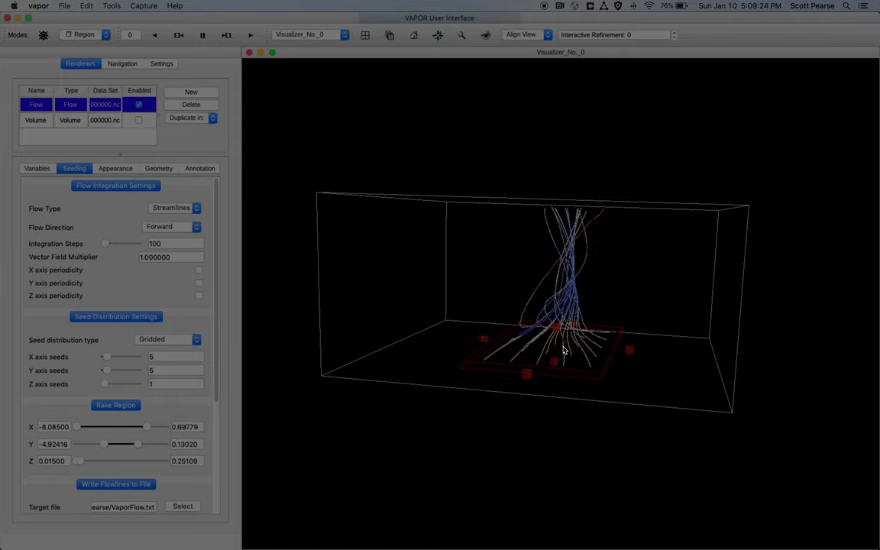
{"action": "left_click_drag", "start_coordinate": [530, 381], "coordinate": [584, 383]}
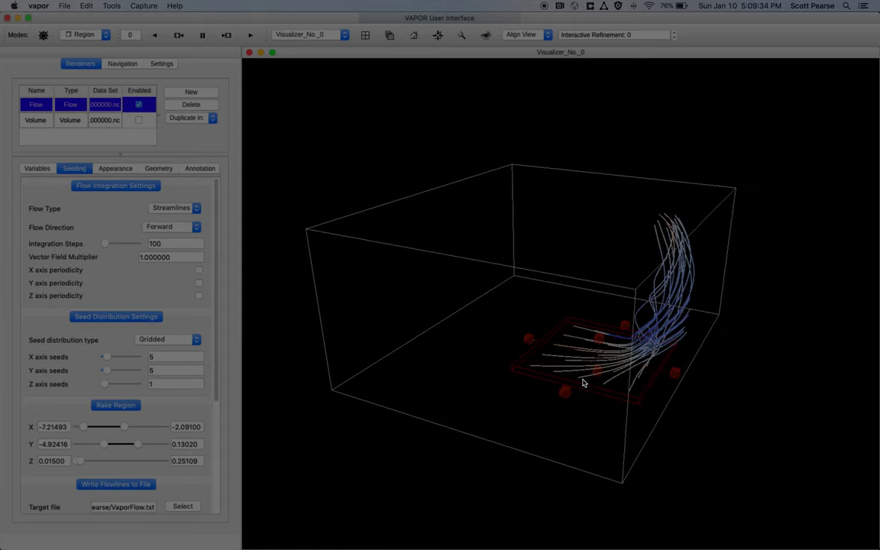
{"action": "left_click_drag", "start_coordinate": [544, 350], "coordinate": [596, 374]}
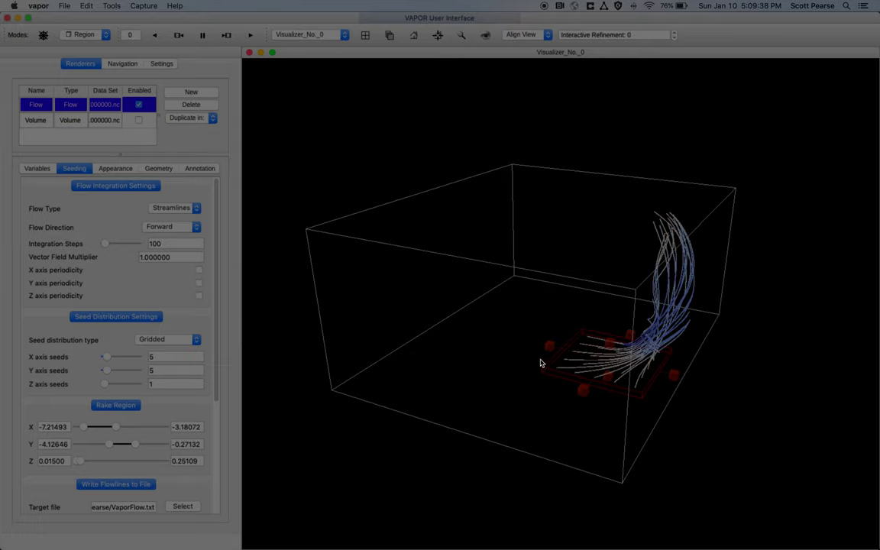
{"action": "left_click_drag", "start_coordinate": [549, 351], "coordinate": [520, 310]}
Step: Undo the accidental upward rake shift and orbit to inspect the twisting streamline column
{"action": "left_click_drag", "start_coordinate": [596, 394], "coordinate": [625, 369]}
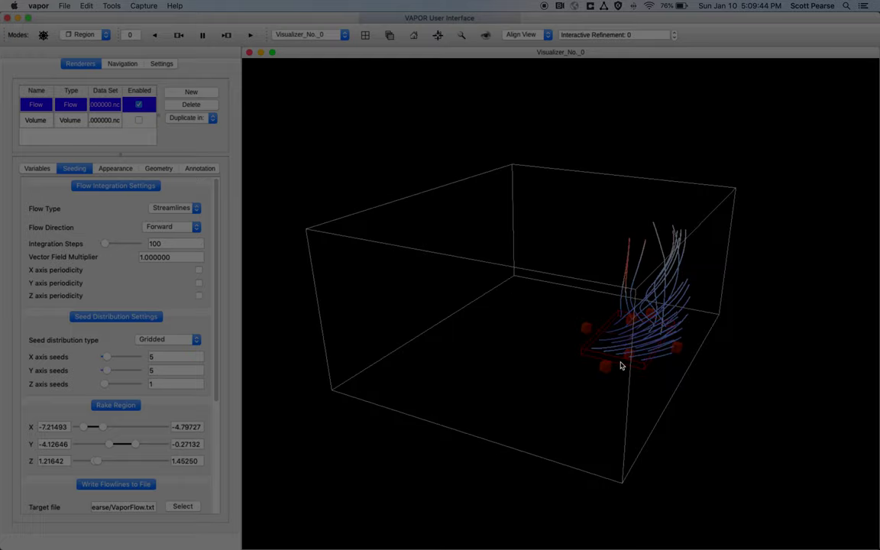
{"action": "key", "text": "super+z"}
{"action": "left_click_drag", "start_coordinate": [620, 391], "coordinate": [368, 303]}
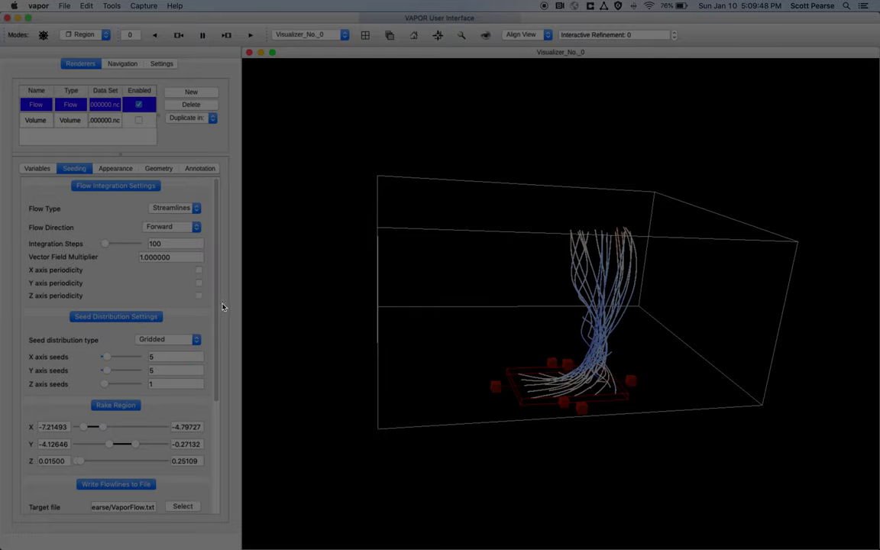
{"action": "scroll", "coordinate": [217, 295], "scroll_direction": "down", "scroll_amount": 3}
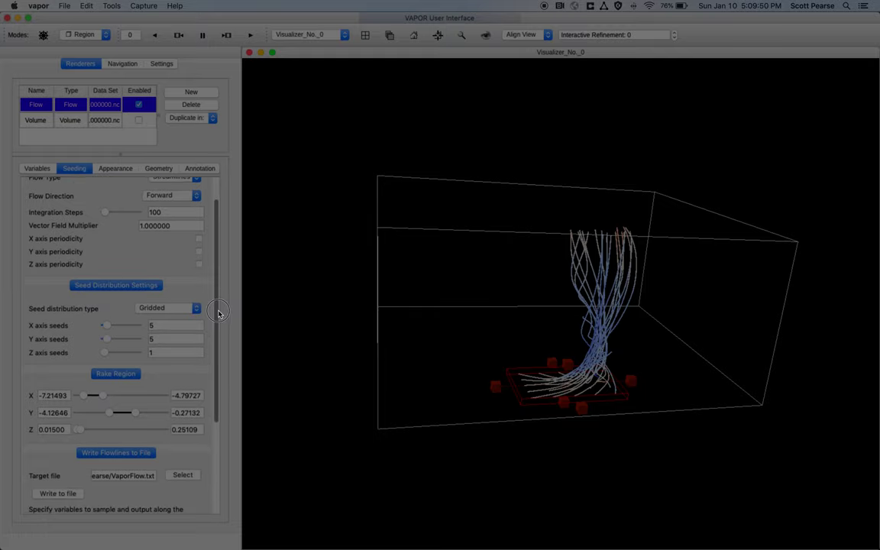
{"action": "scroll", "coordinate": [221, 283], "scroll_direction": "up", "scroll_amount": 3}
{"action": "left_click_drag", "start_coordinate": [456, 330], "coordinate": [573, 297]}
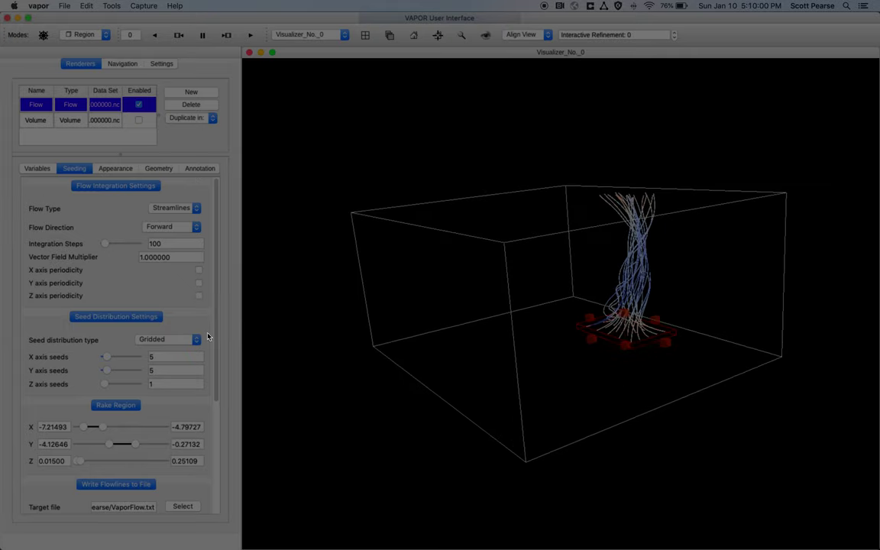
{"action": "left_click_drag", "start_coordinate": [218, 338], "coordinate": [169, 224]}
{"action": "left_click", "coordinate": [127, 173]}
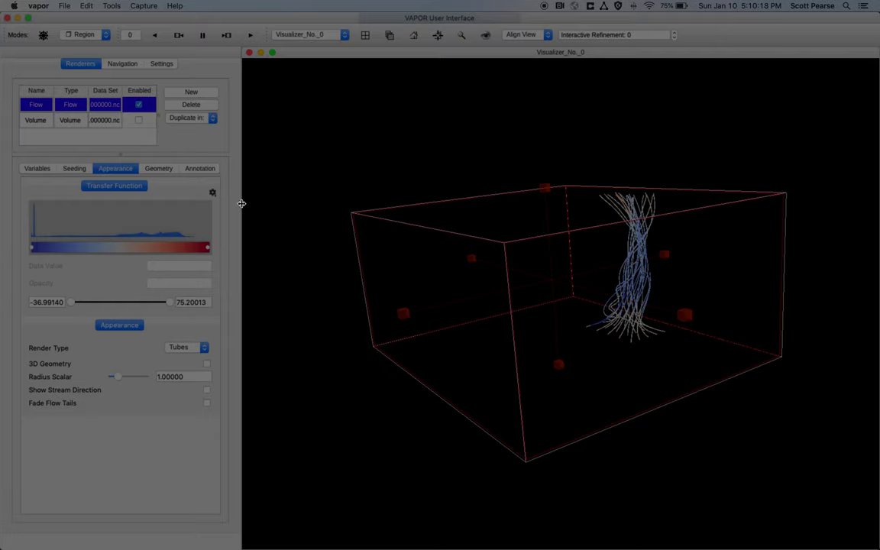
Step: Select the left colormap control point, then zoom and rotate close onto the blue-to-red streamline tubes
{"action": "left_click", "coordinate": [212, 194]}
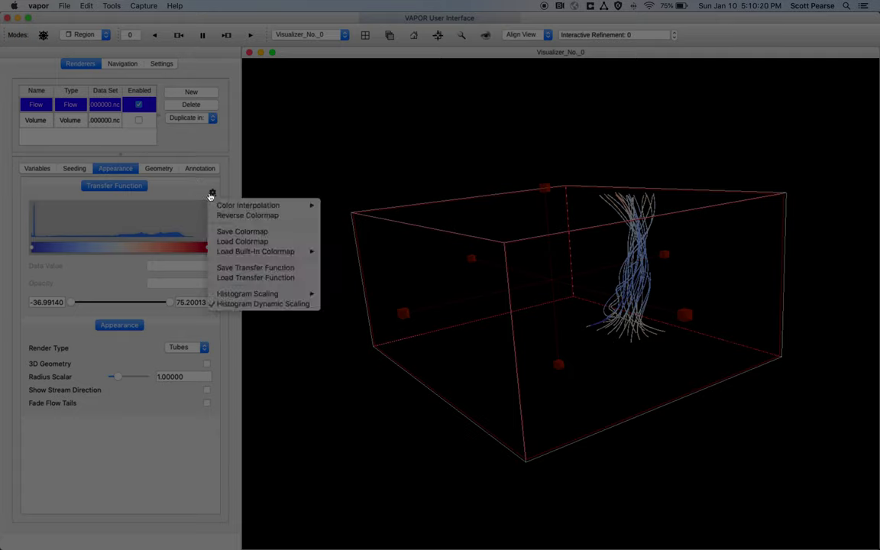
{"action": "left_click", "coordinate": [211, 195]}
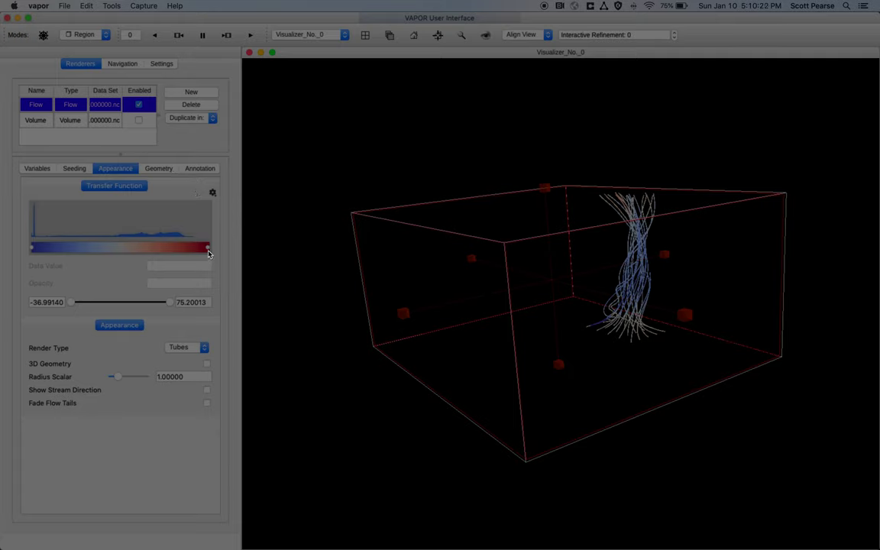
{"action": "left_click_drag", "start_coordinate": [208, 250], "coordinate": [228, 252]}
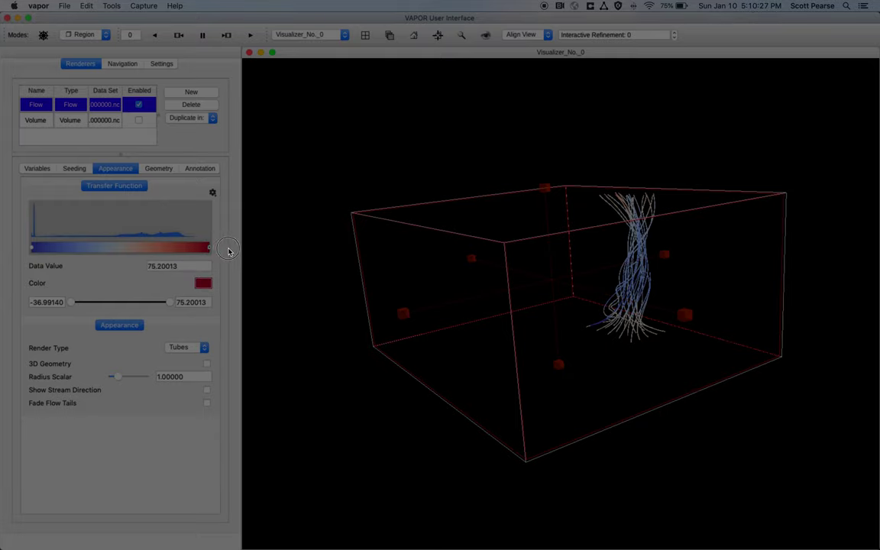
{"action": "left_click", "coordinate": [33, 250]}
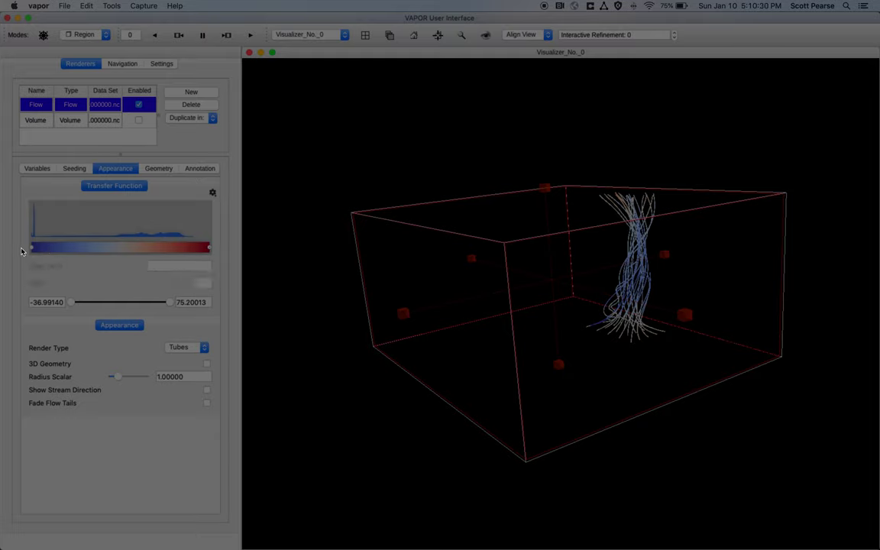
{"action": "left_click_drag", "start_coordinate": [32, 251], "coordinate": [8, 255]}
{"action": "right_click_drag", "start_coordinate": [635, 269], "coordinate": [650, 269]}
{"action": "left_click_drag", "start_coordinate": [651, 269], "coordinate": [507, 300]}
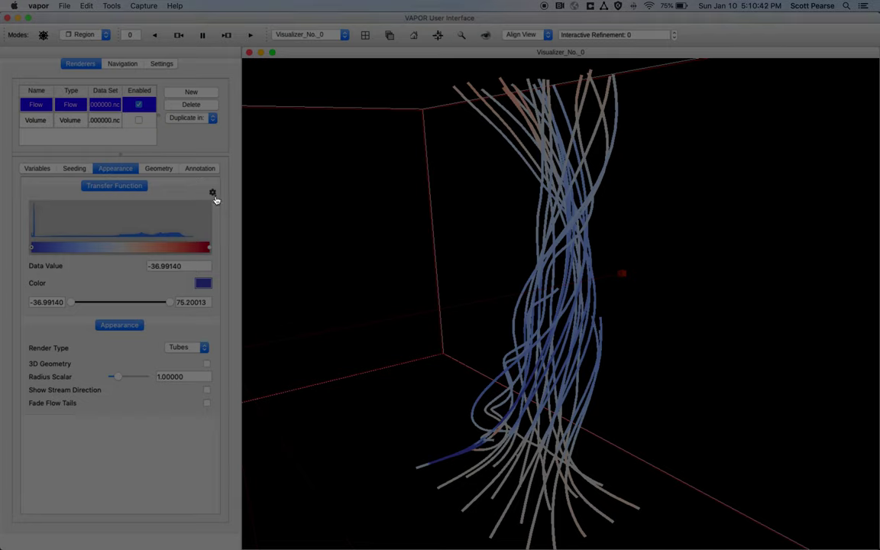
{"action": "left_click", "coordinate": [213, 194]}
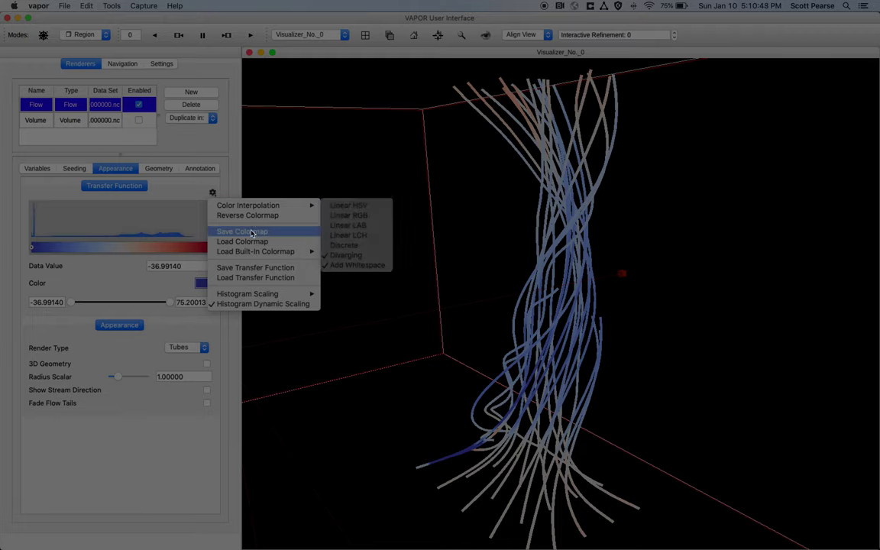
Step: Apply the built-in Sequential BlackBody colormap to the streamlines and turn to a frontal view
{"action": "mouse_move", "coordinate": [261, 253]}
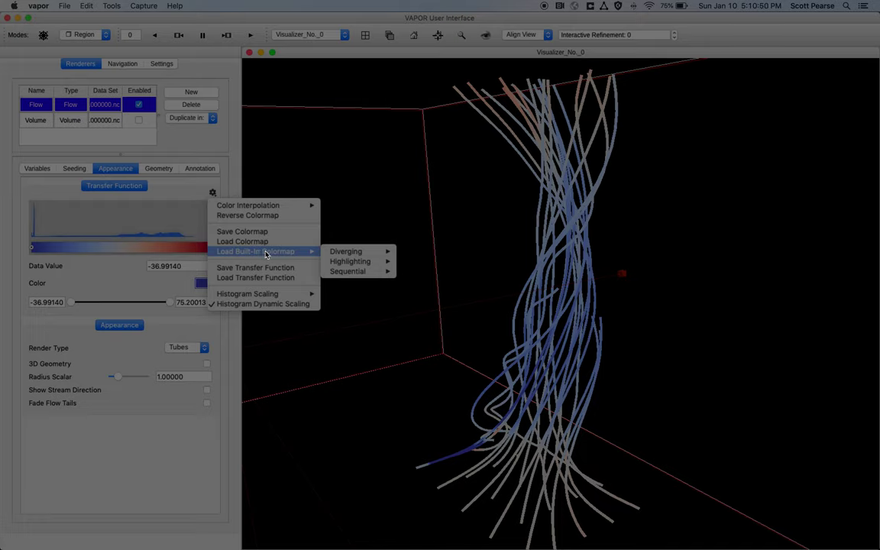
{"action": "mouse_move", "coordinate": [345, 253]}
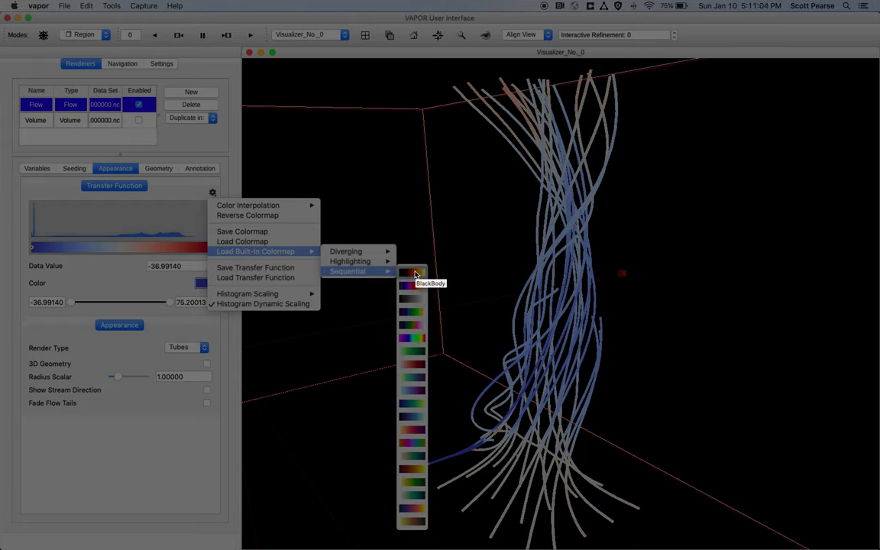
{"action": "left_click", "coordinate": [415, 275]}
{"action": "left_click_drag", "start_coordinate": [493, 336], "coordinate": [449, 326]}
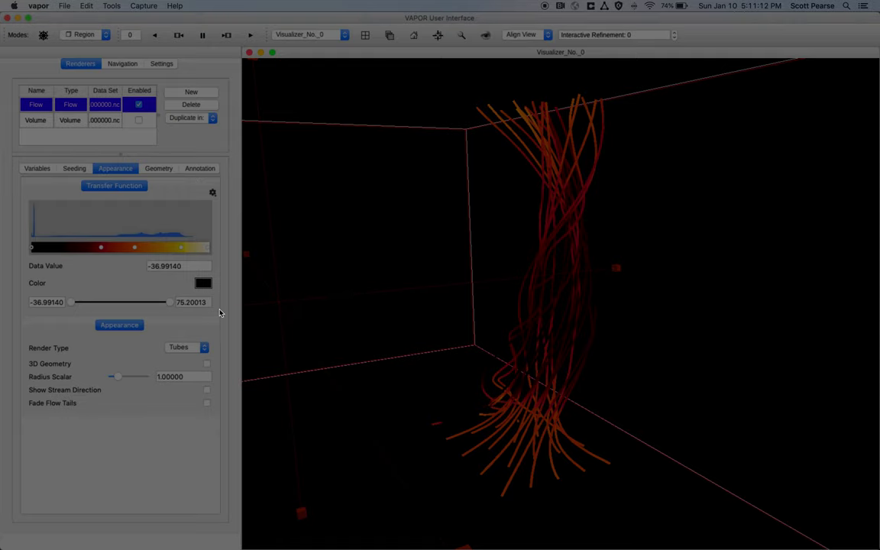
{"action": "left_click_drag", "start_coordinate": [447, 200], "coordinate": [318, 283]}
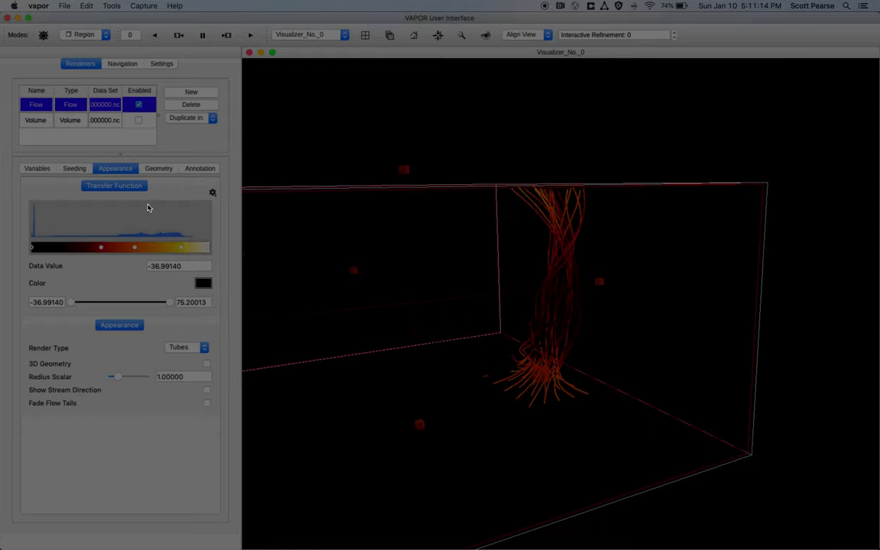
Step: Adjust the flow region's Z max and X min sliders in the Geometry settings
{"action": "left_click", "coordinate": [157, 168]}
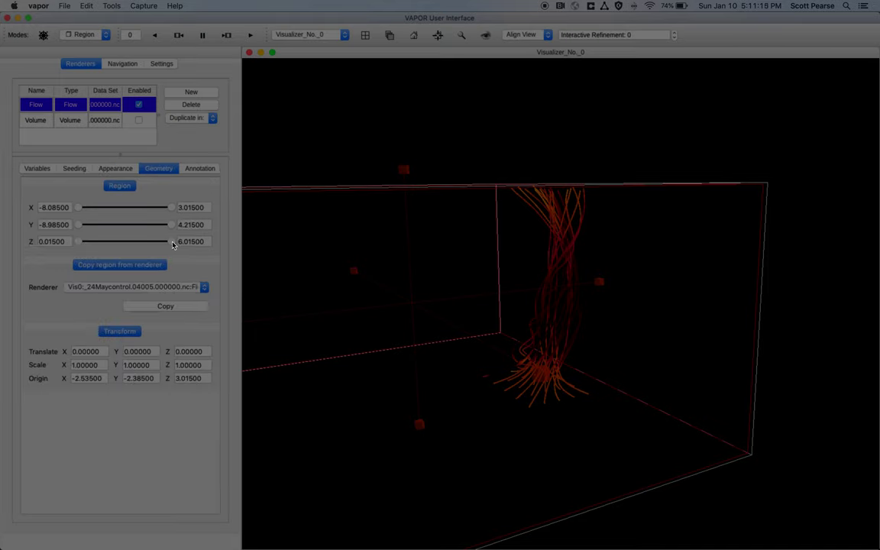
{"action": "mouse_move", "coordinate": [170, 241]}
{"action": "left_mouse_down"}
{"action": "mouse_move", "coordinate": [138, 243]}
{"action": "mouse_move", "coordinate": [176, 243]}
{"action": "left_mouse_up"}
{"action": "left_click_drag", "start_coordinate": [79, 208], "coordinate": [43, 219]}
Step: Orbit to an oblique overview of the domain box and disable the Flow renderer
{"action": "left_click_drag", "start_coordinate": [401, 199], "coordinate": [439, 208]}
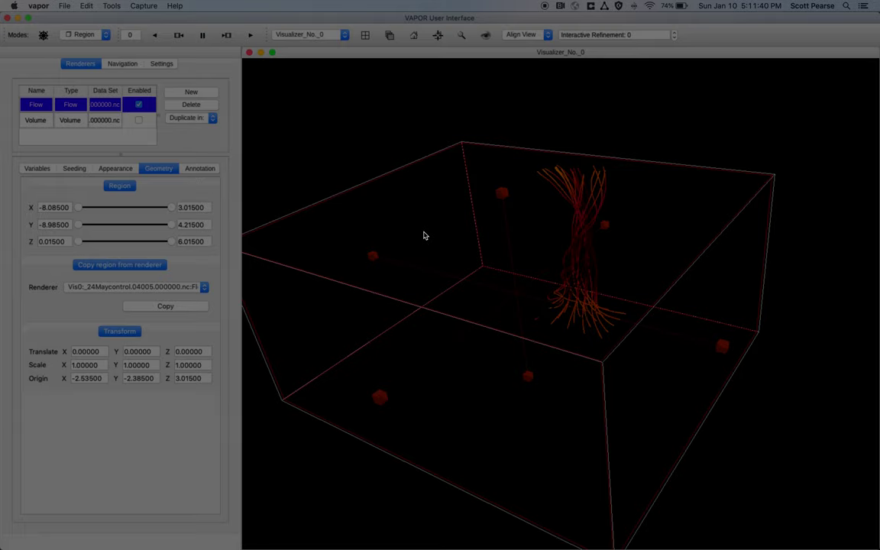
{"action": "left_click", "coordinate": [354, 262]}
{"action": "left_click_drag", "start_coordinate": [354, 262], "coordinate": [330, 209]}
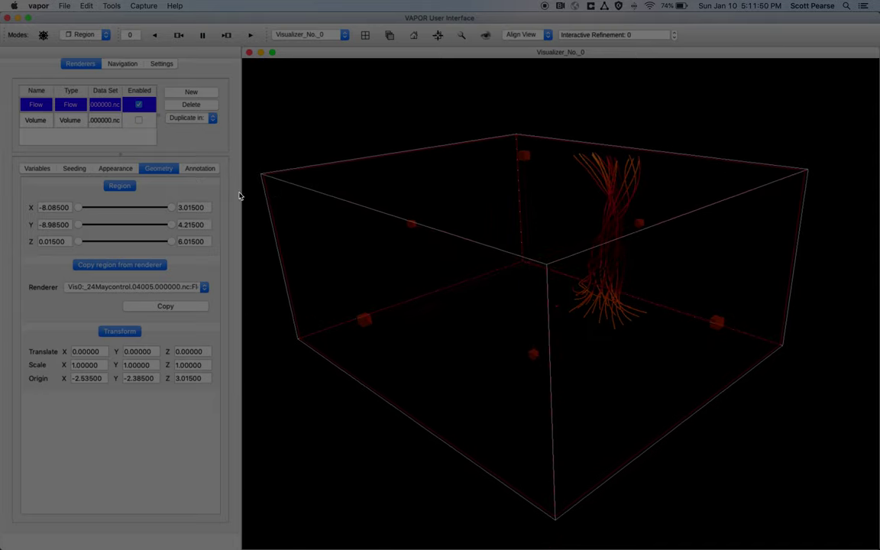
{"action": "left_click", "coordinate": [139, 106]}
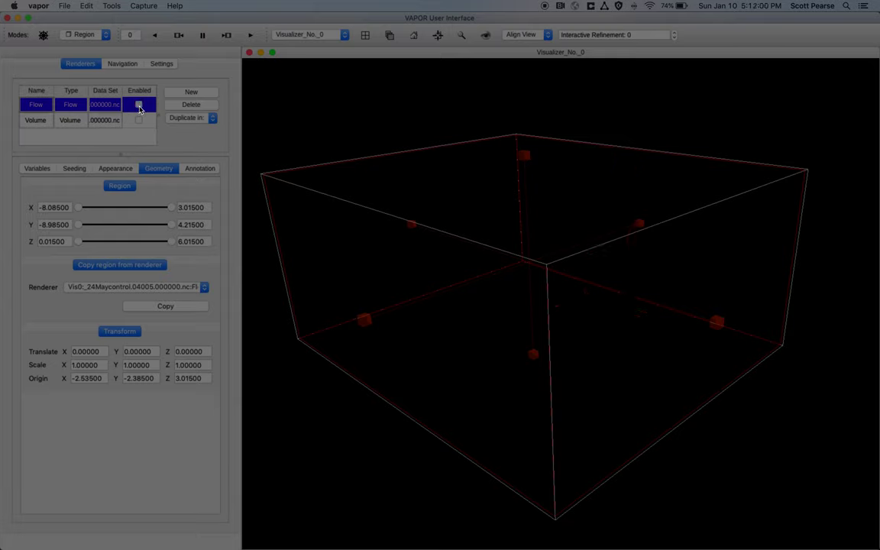
Step: Add a new IsoSurface renderer for the hurricane dataset and enable it
{"action": "left_click", "coordinate": [191, 92]}
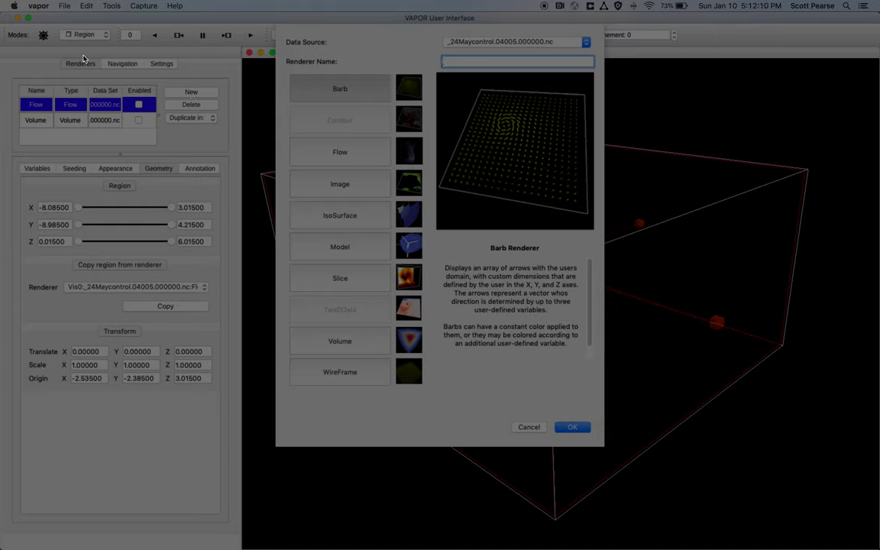
{"action": "double_click", "coordinate": [342, 213]}
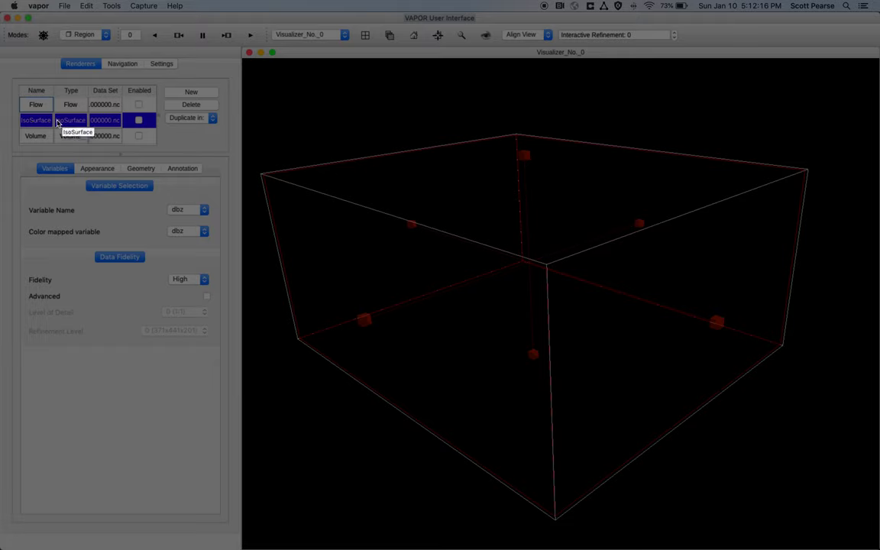
{"action": "left_click", "coordinate": [138, 120]}
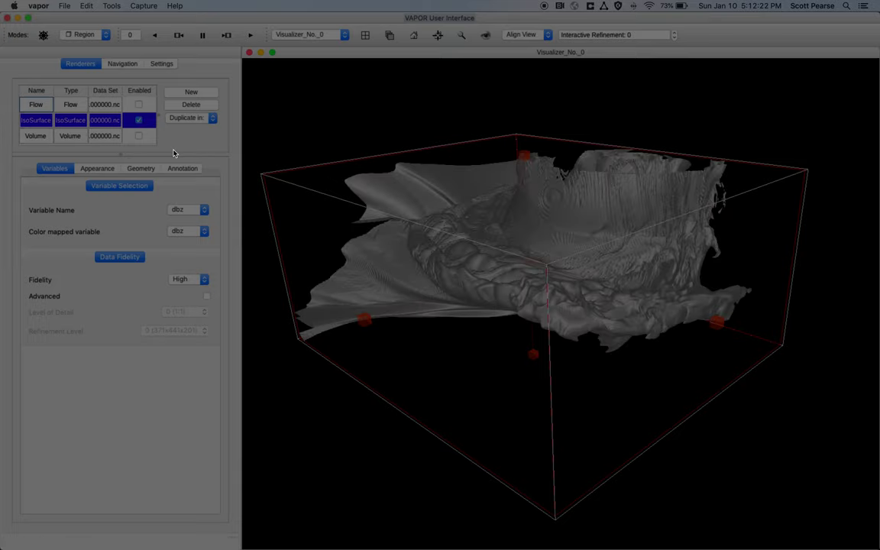
Step: In the IsoSurface Appearance transfer function, add a dbz isovalue and drag it to about 47.24
{"action": "left_click_drag", "start_coordinate": [479, 289], "coordinate": [413, 224]}
{"action": "left_click", "coordinate": [105, 171]}
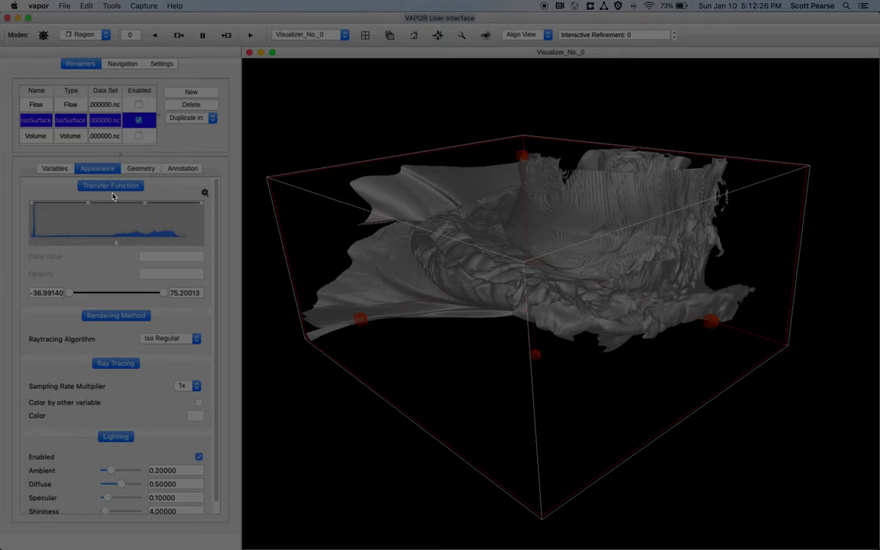
{"action": "left_click", "coordinate": [116, 246]}
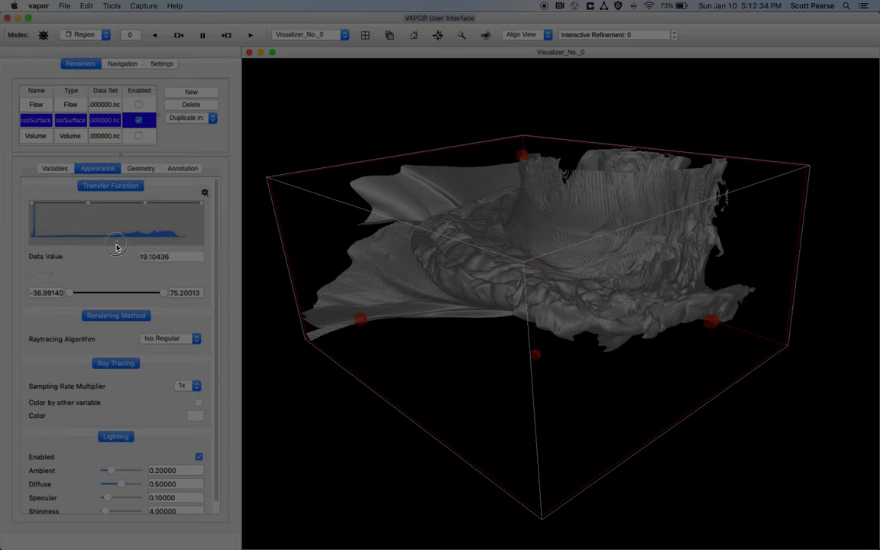
{"action": "left_click_drag", "start_coordinate": [117, 246], "coordinate": [159, 233]}
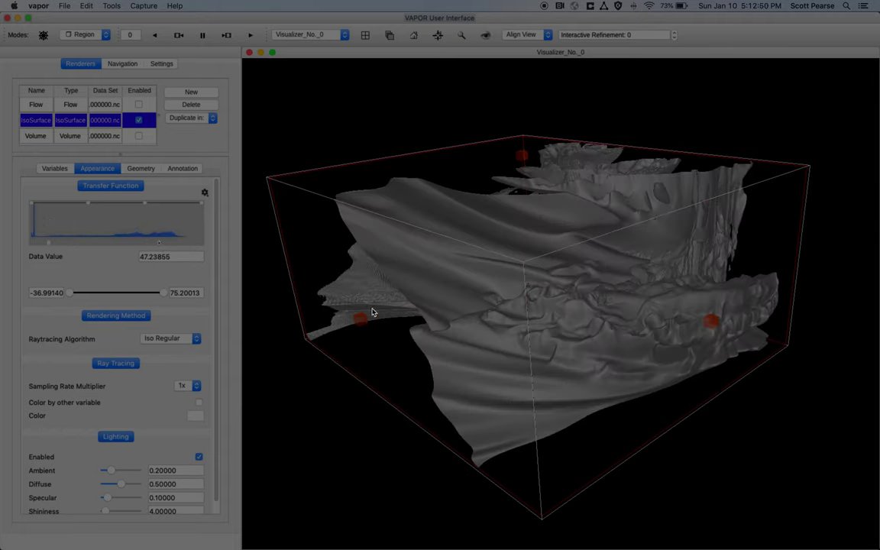
Step: Move the dbz isovalue to about 53.80 while orbiting to inspect the fragmented surface
{"action": "mouse_move", "coordinate": [160, 247]}
{"action": "left_mouse_down"}
{"action": "mouse_move", "coordinate": [118, 238]}
{"action": "mouse_move", "coordinate": [191, 243]}
{"action": "mouse_move", "coordinate": [134, 242]}
{"action": "mouse_move", "coordinate": [164, 242]}
{"action": "left_mouse_up"}
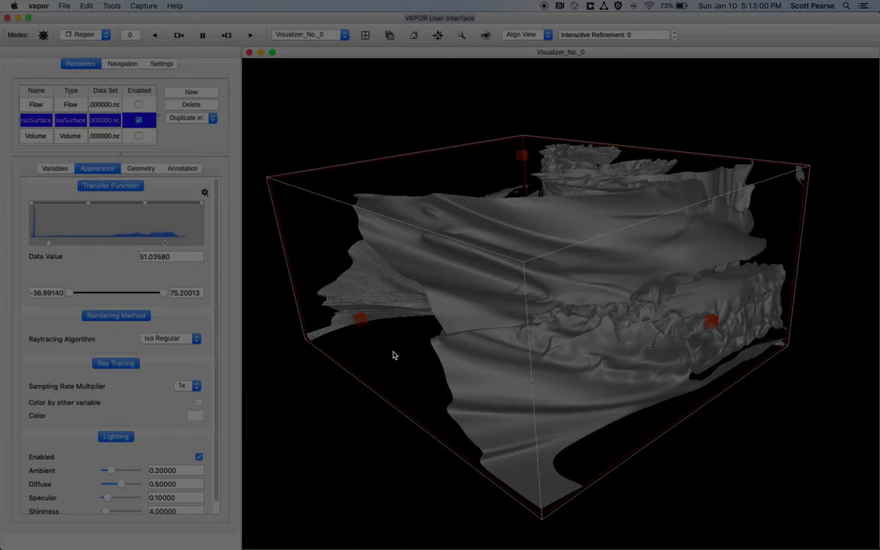
{"action": "left_click_drag", "start_coordinate": [458, 299], "coordinate": [623, 229]}
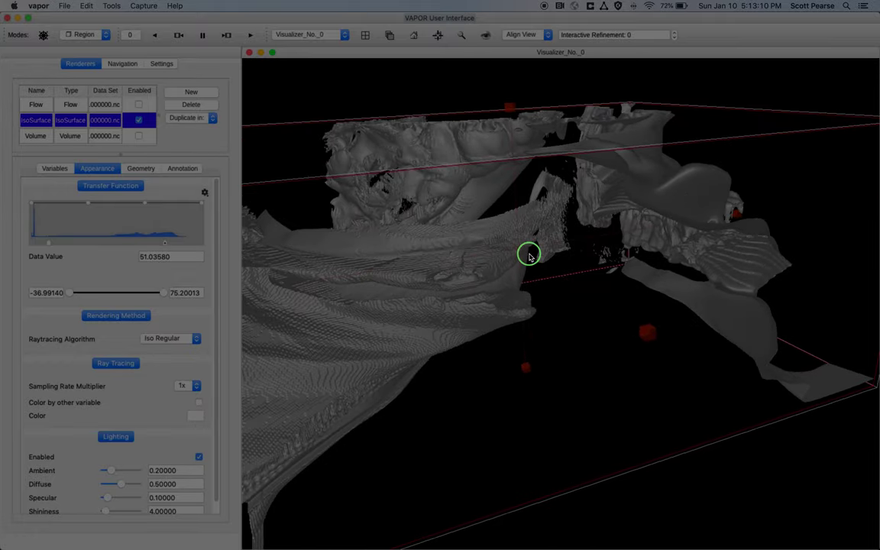
{"action": "left_click_drag", "start_coordinate": [529, 255], "coordinate": [482, 307]}
{"action": "left_click_drag", "start_coordinate": [603, 295], "coordinate": [658, 252]}
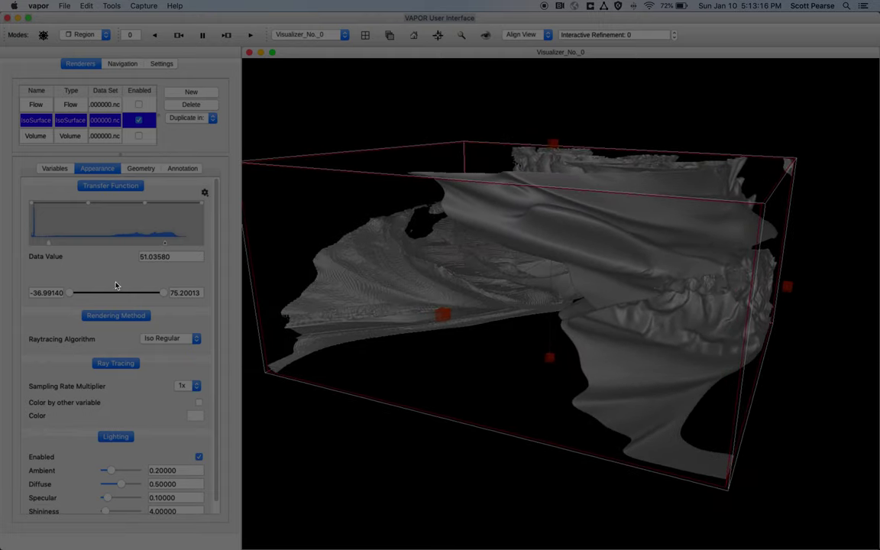
{"action": "mouse_move", "coordinate": [166, 244]}
{"action": "left_mouse_down"}
{"action": "mouse_move", "coordinate": [134, 248]}
{"action": "mouse_move", "coordinate": [171, 250]}
{"action": "left_mouse_up"}
{"action": "mouse_move", "coordinate": [305, 294]}
{"action": "left_mouse_down"}
{"action": "mouse_move", "coordinate": [429, 320]}
{"action": "mouse_move", "coordinate": [337, 291]}
{"action": "mouse_move", "coordinate": [350, 314]}
{"action": "mouse_move", "coordinate": [359, 306]}
{"action": "left_mouse_up"}
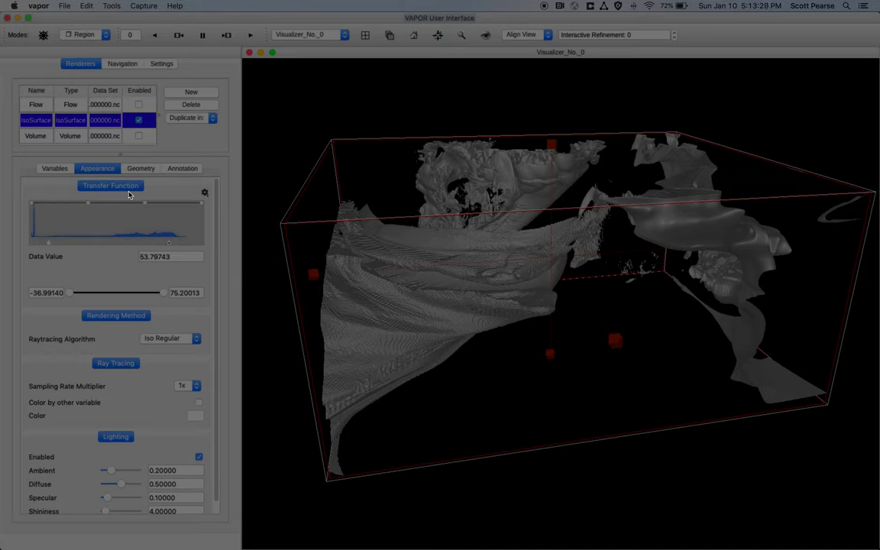
{"action": "left_click", "coordinate": [43, 168]}
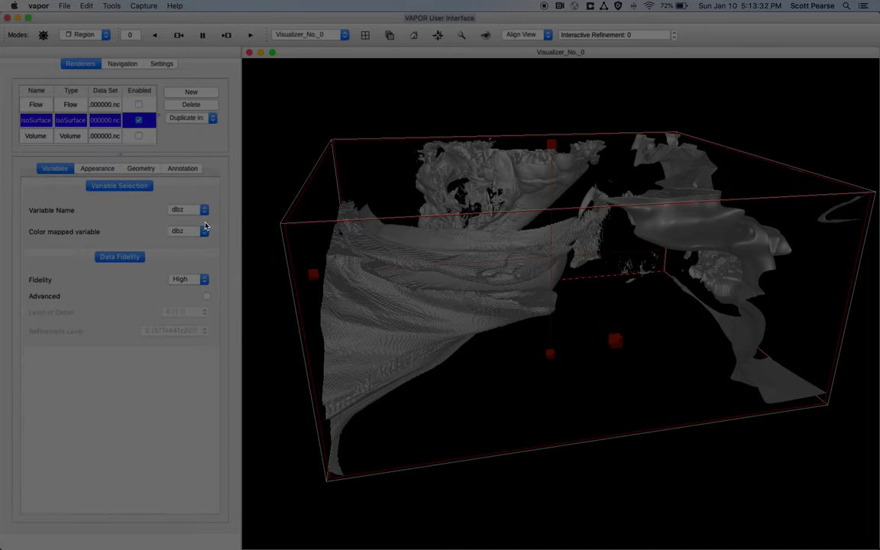
Step: Drag the dbz isovalue down to about 42.41 in the Appearance transfer function
{"action": "left_click", "coordinate": [104, 169]}
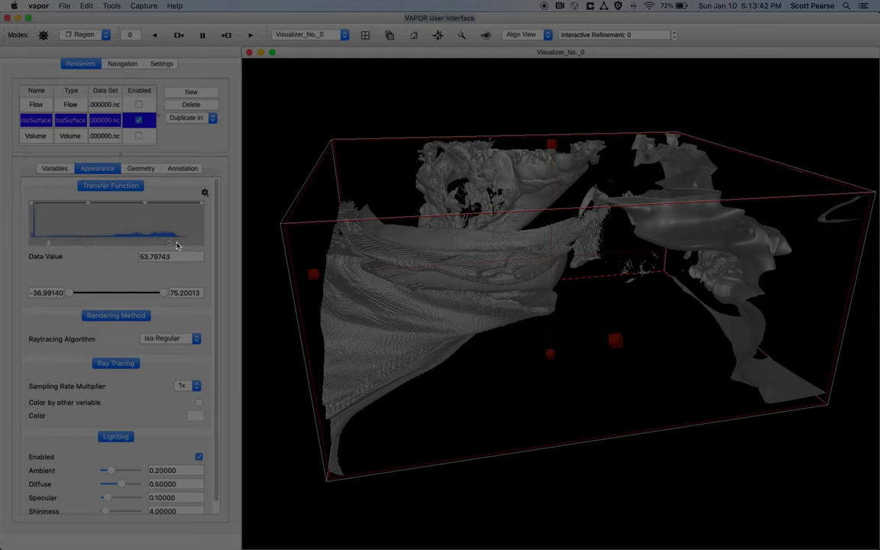
{"action": "left_click_drag", "start_coordinate": [171, 245], "coordinate": [150, 245]}
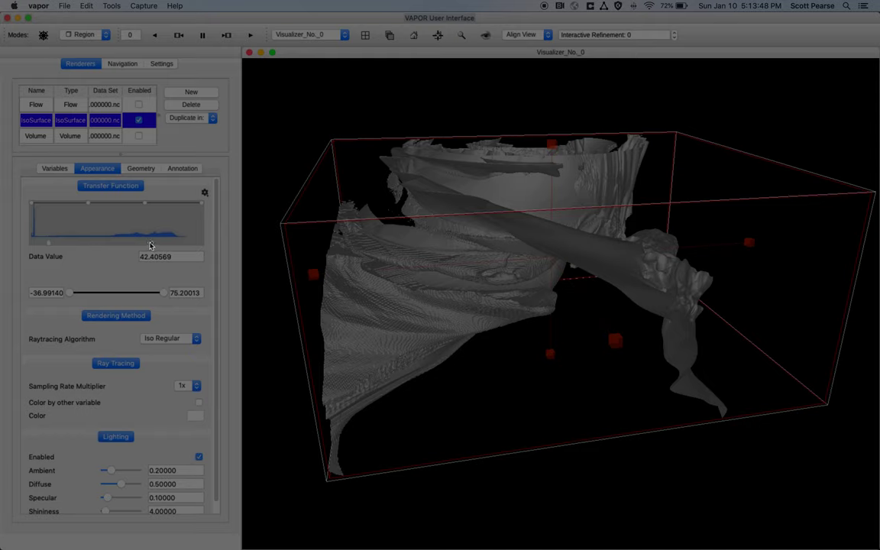
Step: Clip the isosurface region to X -3.89–0.95, Y -3.77–1.99, Z 2.79–5.20, then orbit to inspect
{"action": "left_click", "coordinate": [138, 170]}
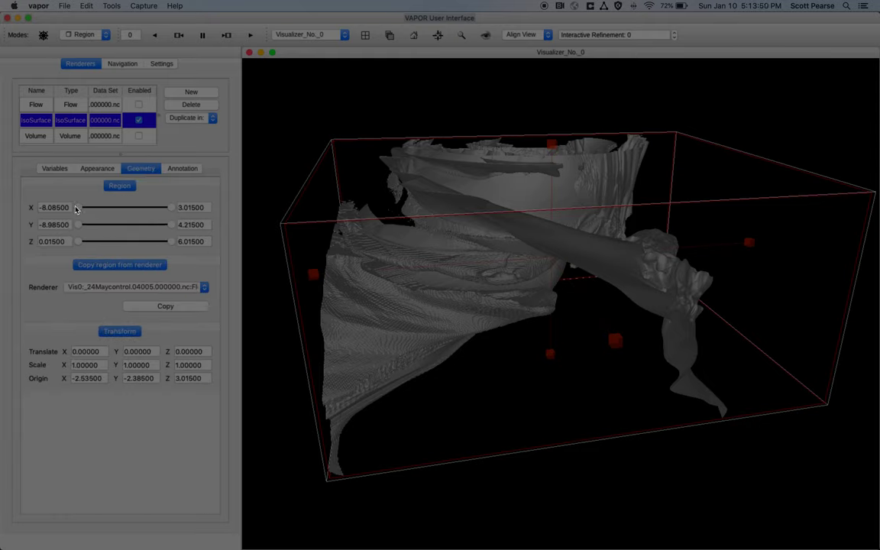
{"action": "left_click_drag", "start_coordinate": [79, 211], "coordinate": [113, 213]}
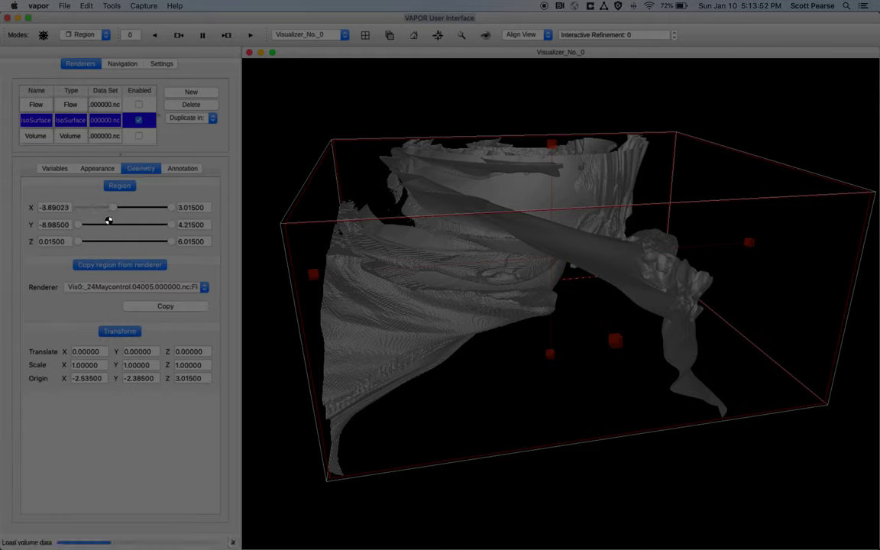
{"action": "left_click_drag", "start_coordinate": [79, 224], "coordinate": [120, 246]}
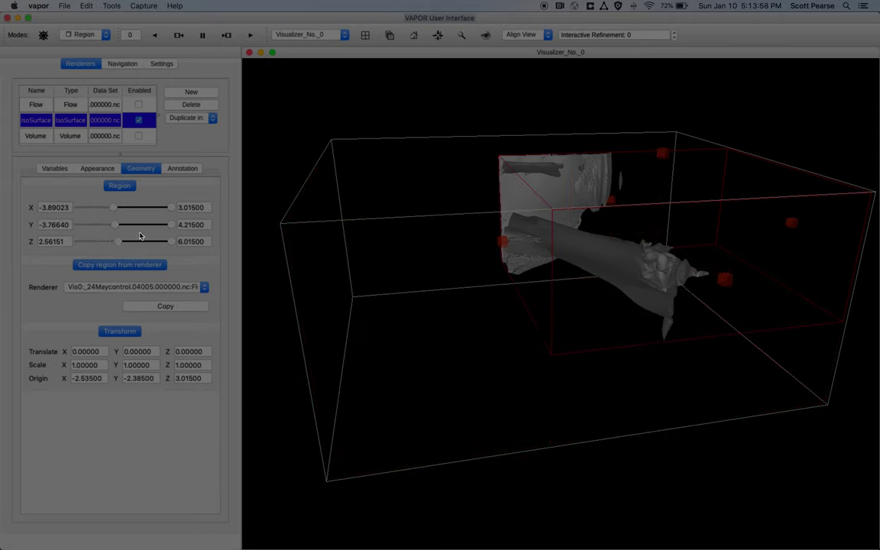
{"action": "left_click_drag", "start_coordinate": [170, 225], "coordinate": [154, 207]}
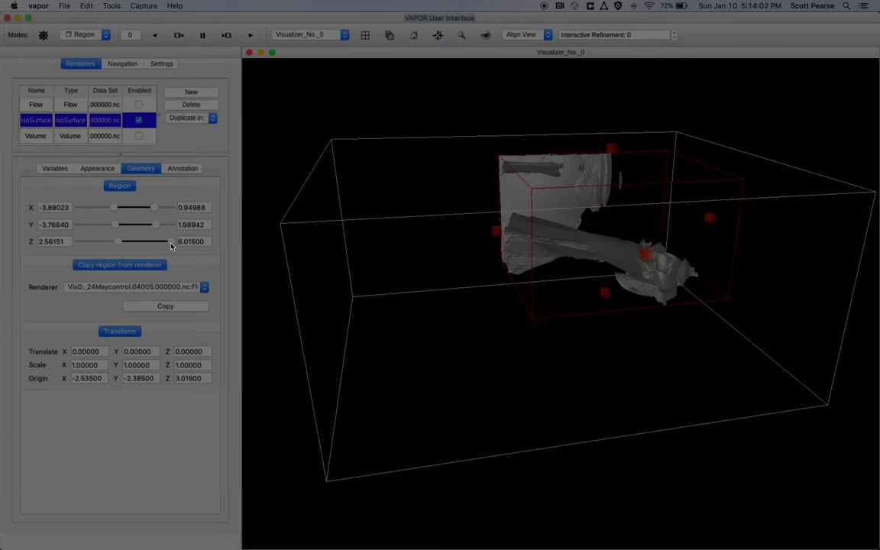
{"action": "left_click_drag", "start_coordinate": [171, 244], "coordinate": [155, 243]}
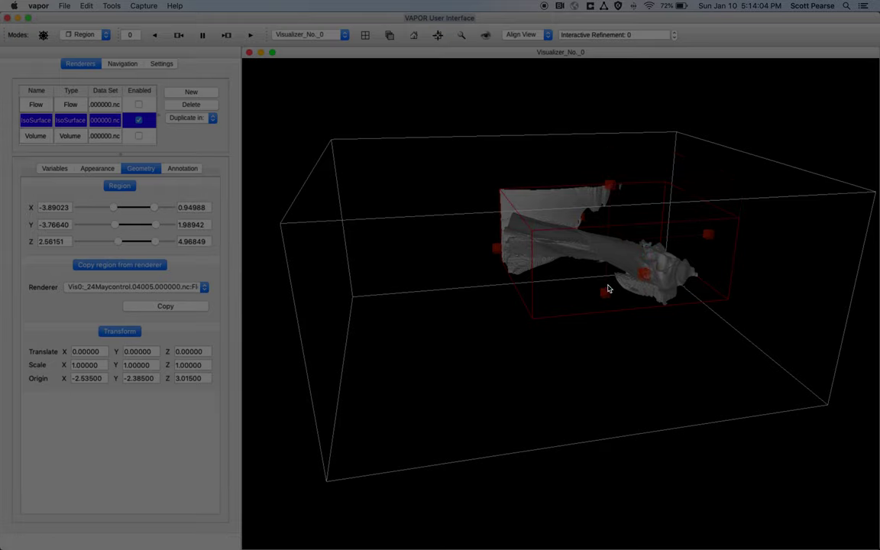
{"action": "mouse_move", "coordinate": [607, 291]}
{"action": "left_mouse_down"}
{"action": "mouse_move", "coordinate": [501, 299]}
{"action": "mouse_move", "coordinate": [502, 285]}
{"action": "mouse_move", "coordinate": [605, 289]}
{"action": "left_mouse_up"}
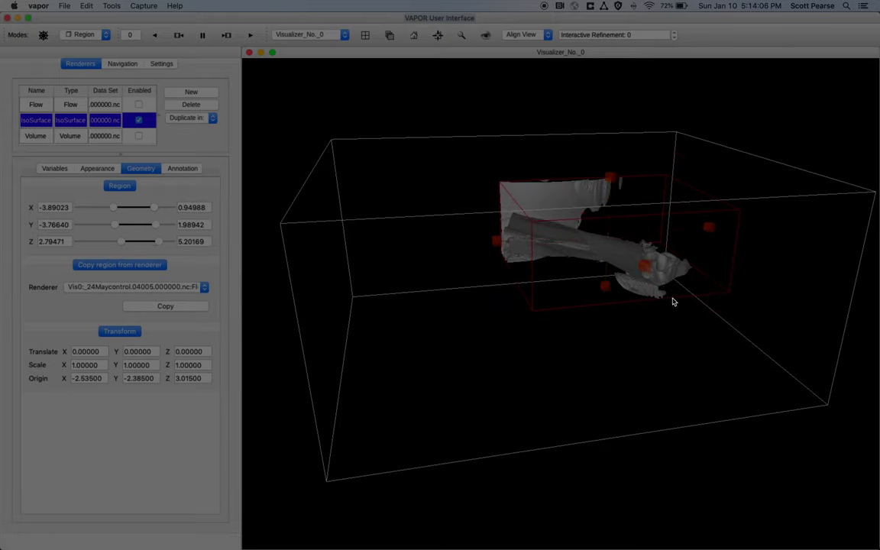
{"action": "left_click_drag", "start_coordinate": [673, 302], "coordinate": [617, 258]}
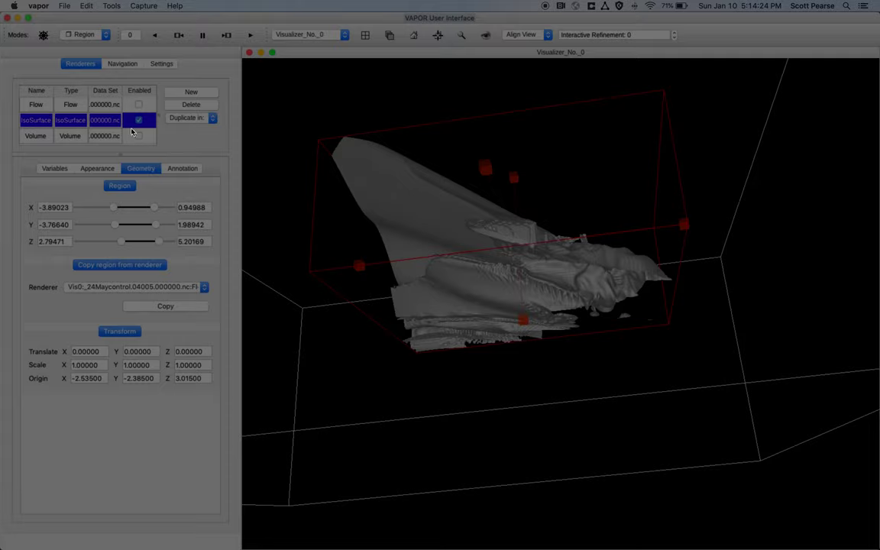
{"action": "left_click_drag", "start_coordinate": [267, 200], "coordinate": [358, 354]}
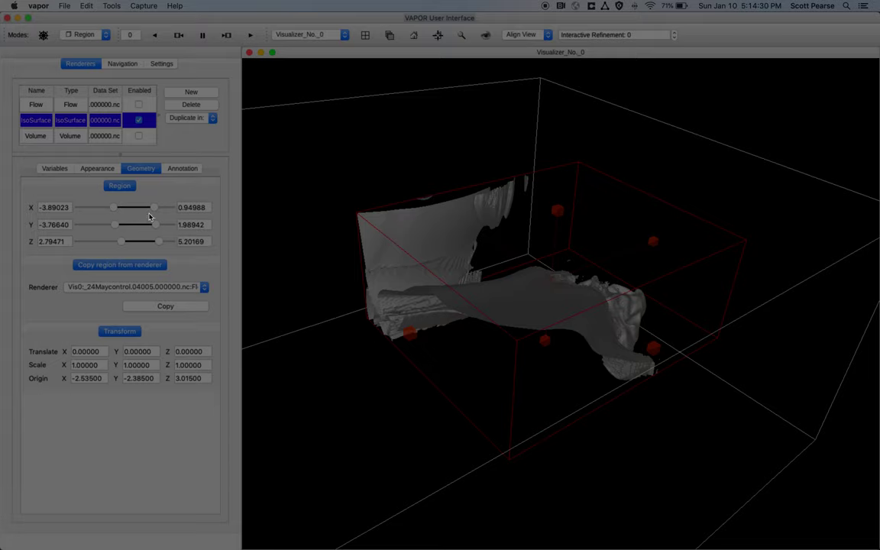
Step: Hide the IsoSurface renderer and enable the Volume renderer instead
{"action": "left_click", "coordinate": [170, 171]}
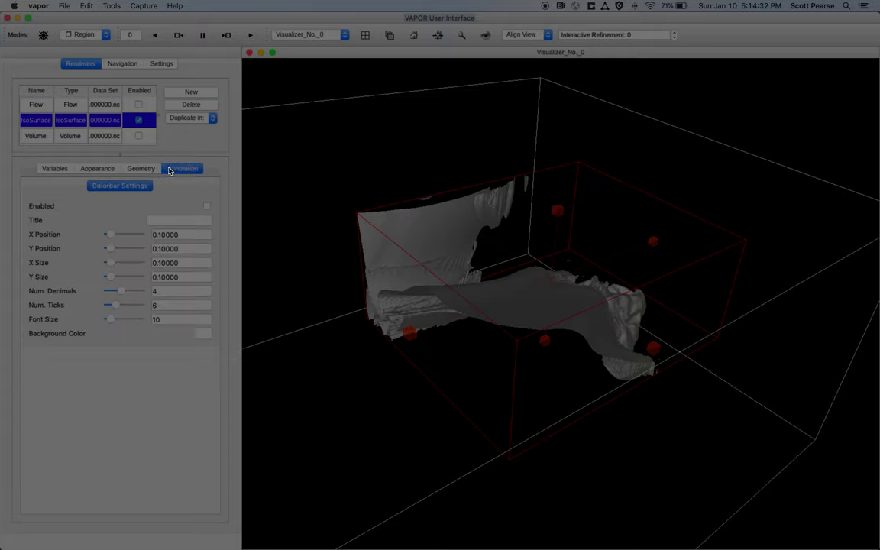
{"action": "left_click_drag", "start_coordinate": [467, 173], "coordinate": [342, 199]}
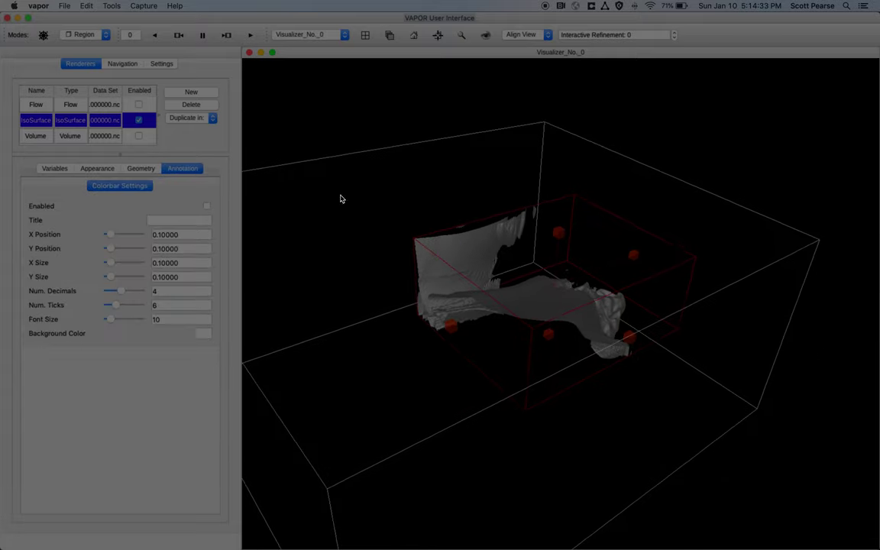
{"action": "left_click", "coordinate": [135, 121]}
{"action": "left_click", "coordinate": [138, 136]}
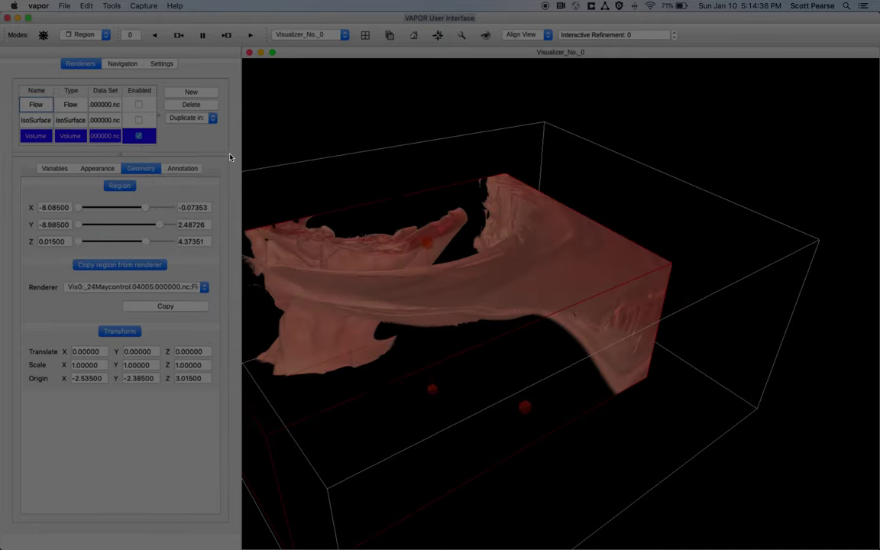
{"action": "left_click_drag", "start_coordinate": [412, 308], "coordinate": [367, 206]}
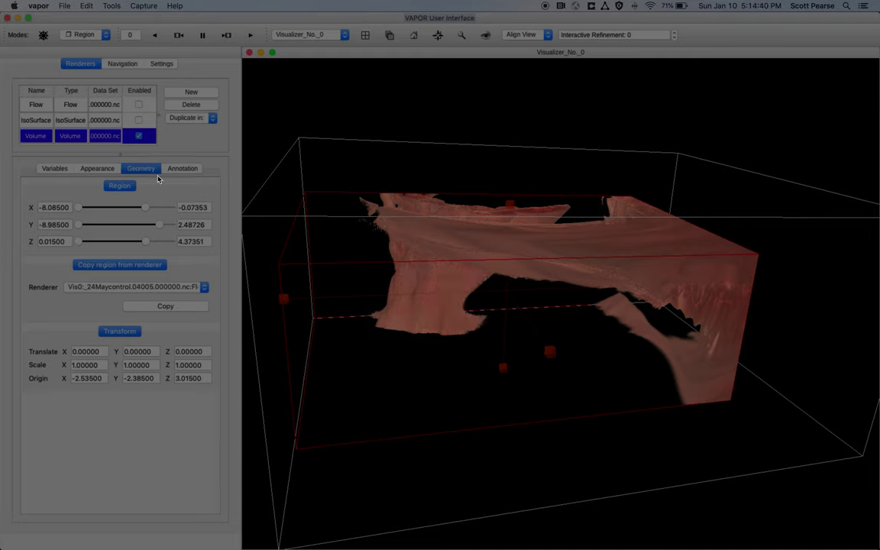
Step: Enable a colorbar legend for the volume rendering
{"action": "left_click", "coordinate": [183, 169]}
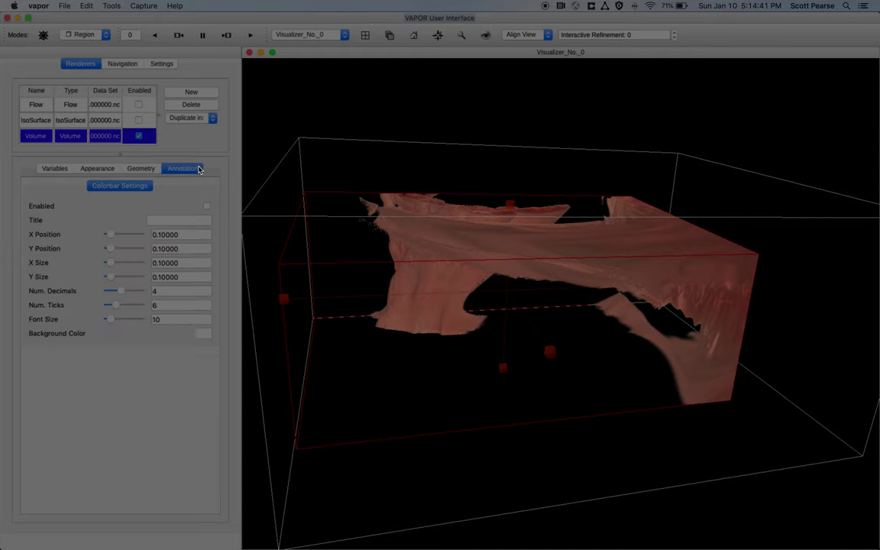
{"action": "left_click", "coordinate": [206, 206]}
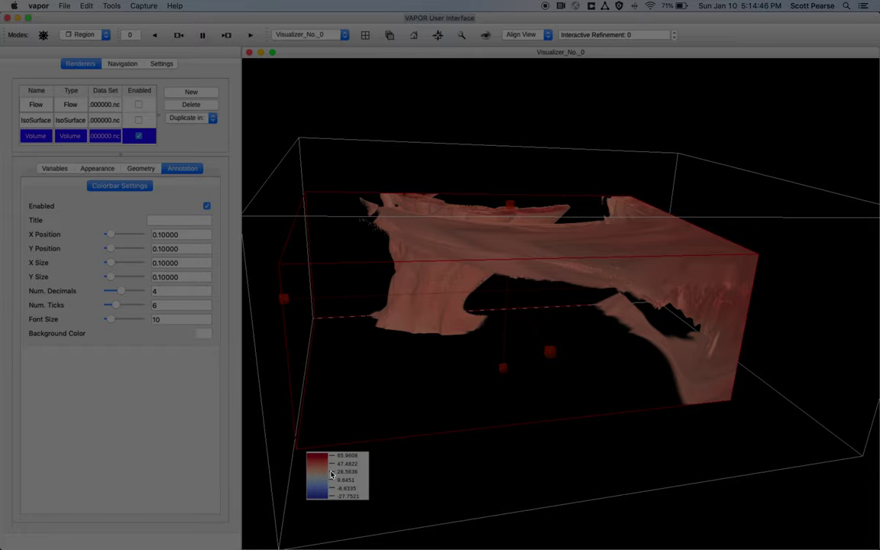
{"action": "left_click_drag", "start_coordinate": [642, 378], "coordinate": [771, 354]}
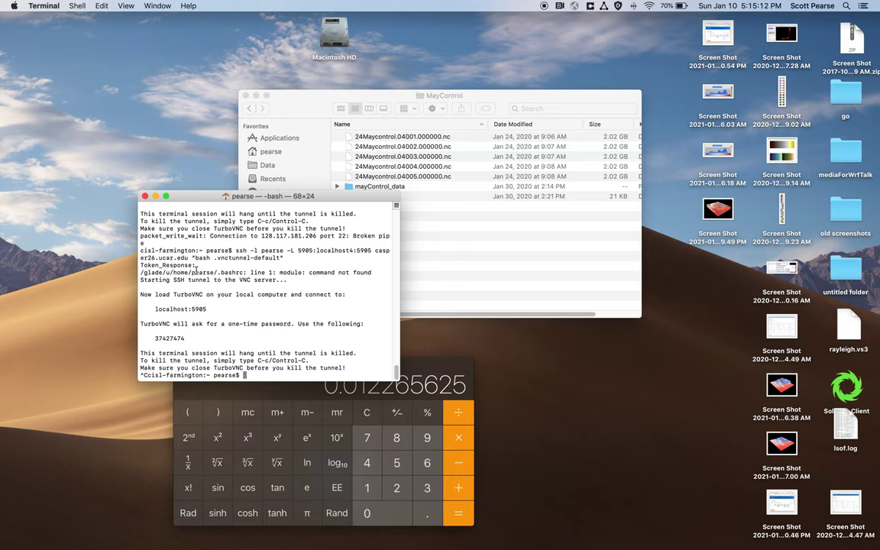
Step: In a new Terminal tab, ssh into cheyenne.ucar.edu with the token response, then enlarge the window
{"action": "key", "text": "Up"}
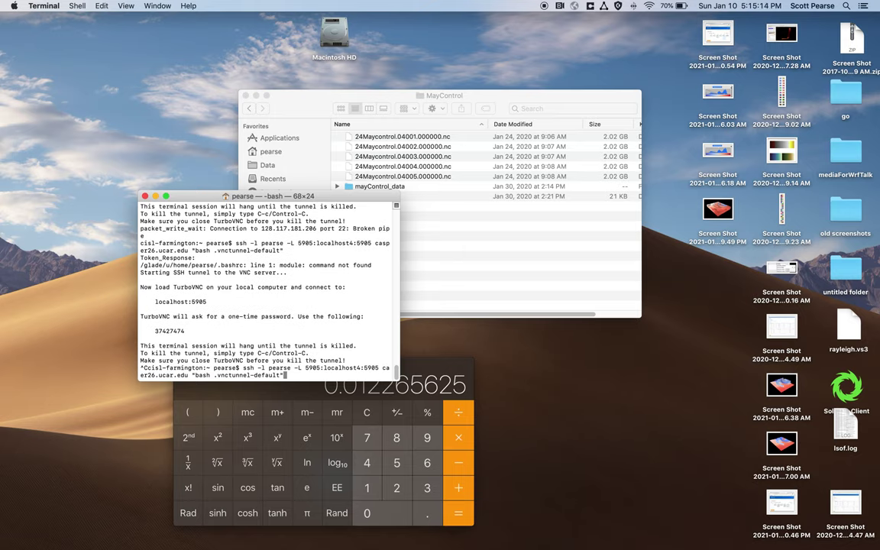
{"action": "key", "text": "ctrl+c"}
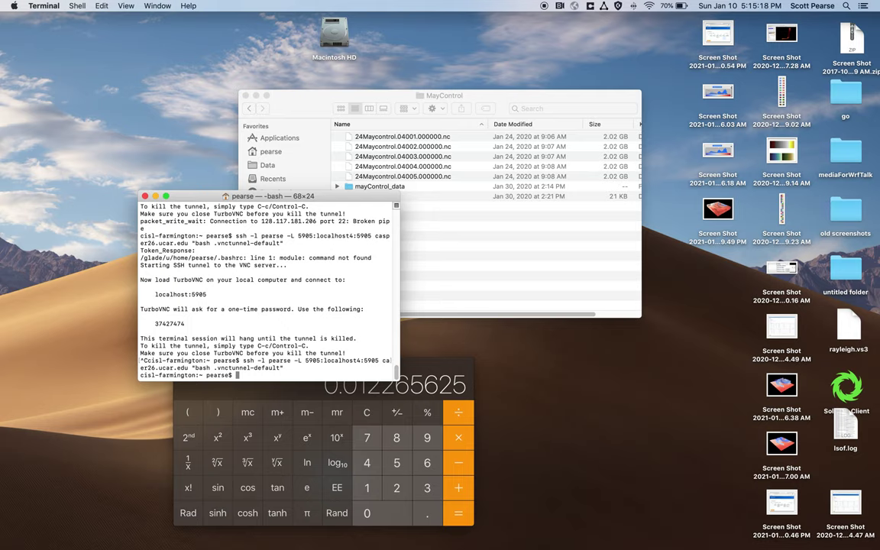
{"action": "key", "text": "super+t"}
{"action": "type", "text": "ssh"}
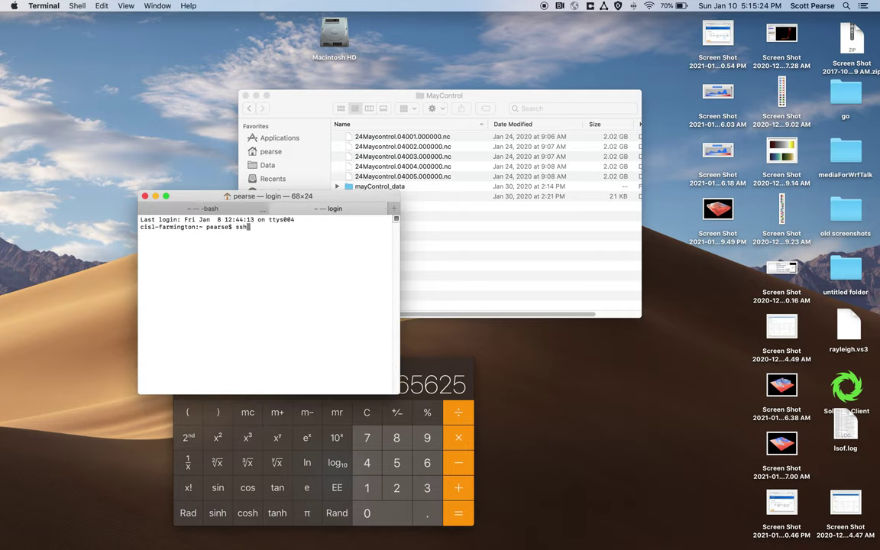
{"action": "type", "text": "pearse@"}
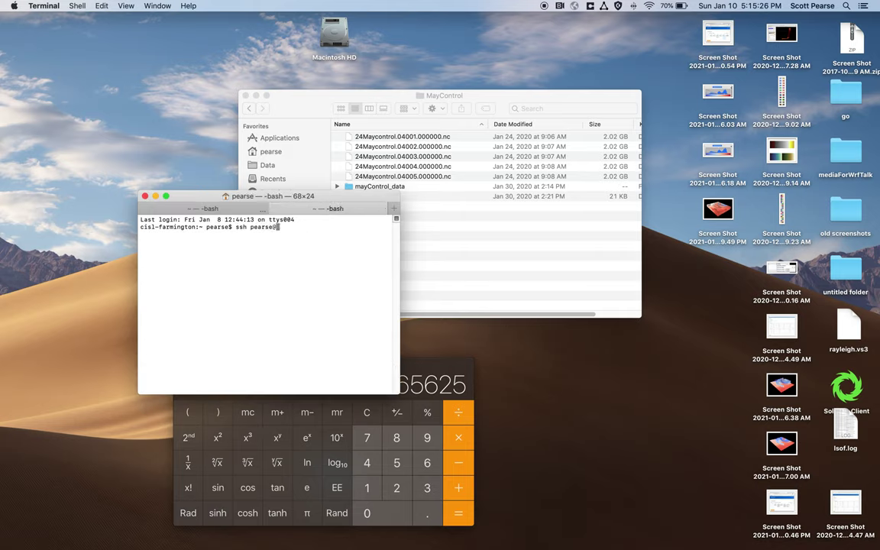
{"action": "type", "text": "cheyenne.ucar.edu"}
{"action": "key", "text": "Return"}
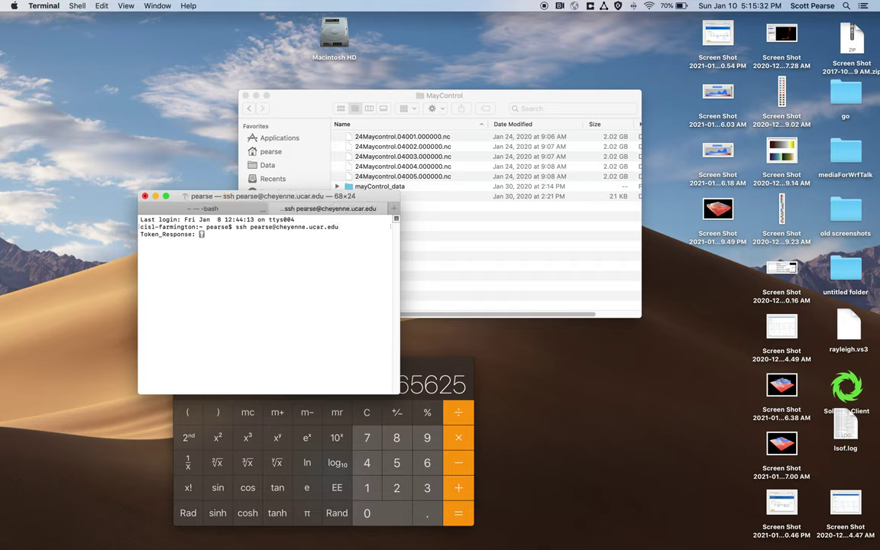
{"action": "key", "text": "Return"}
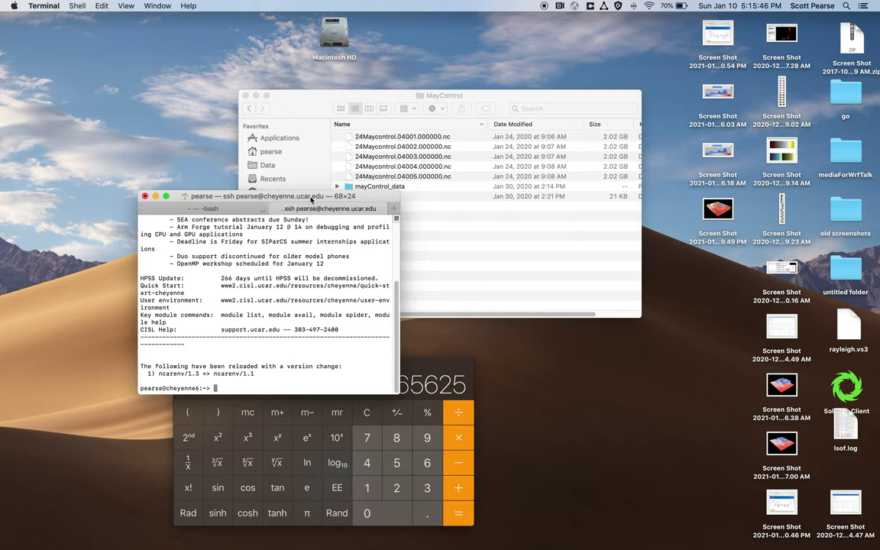
{"action": "left_click_drag", "start_coordinate": [141, 189], "coordinate": [38, 29]}
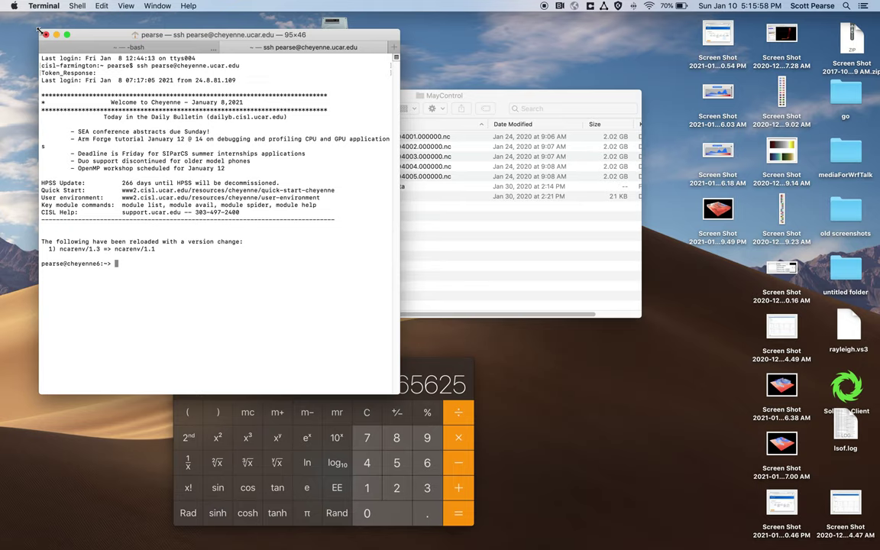
Step: Search history for vnc and paste the line 827 vncserver_submit command at the prompt
{"action": "type", "text": "history |grep vnc"}
{"action": "key", "text": "Return"}
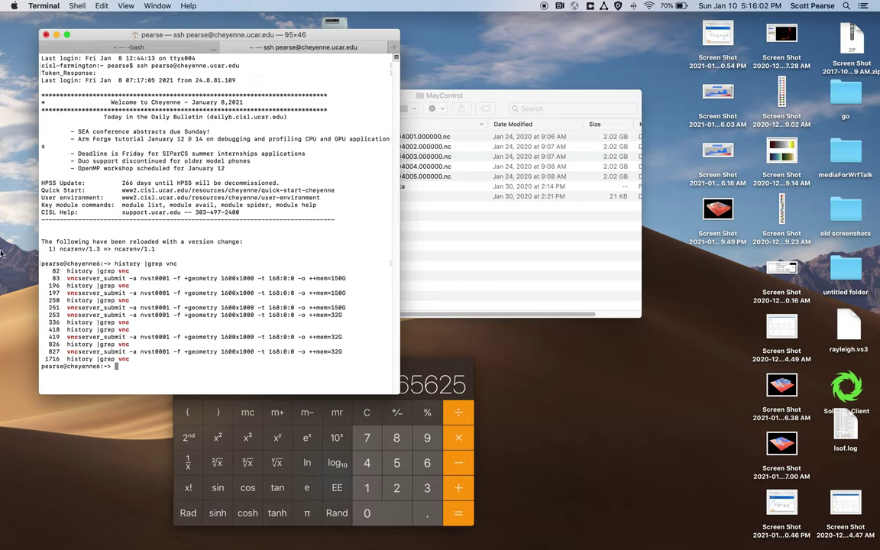
{"action": "left_click_drag", "start_coordinate": [66, 351], "coordinate": [344, 353]}
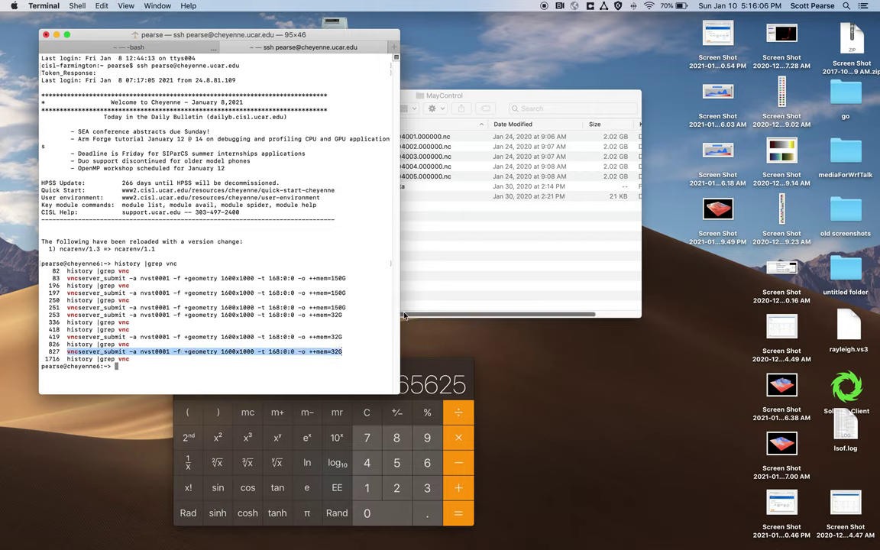
{"action": "key", "text": "super+c"}
{"action": "key", "text": "super+v"}
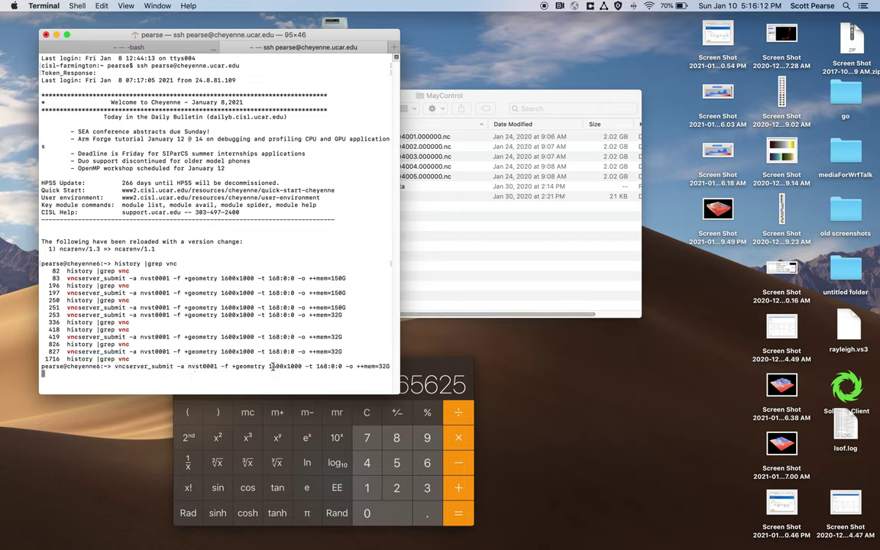
Step: Highlight the account option in the pasted command, then abandon the line
{"action": "left_click", "coordinate": [177, 367]}
{"action": "left_click_drag", "start_coordinate": [177, 367], "coordinate": [217, 366]}
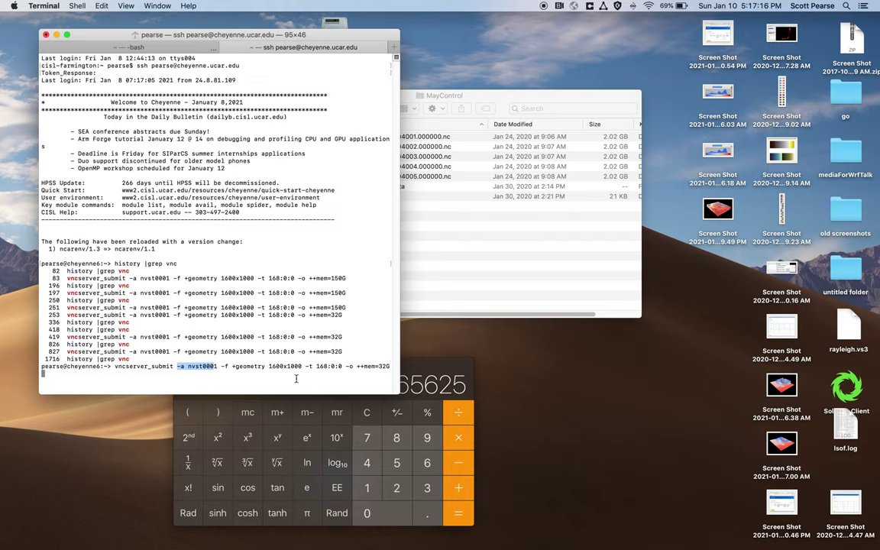
{"action": "mouse_move", "coordinate": [338, 539]}
{"action": "key", "text": "ctrl+c"}
Step: List the user's jobs with squeue and cancel VNC job 6345011
{"action": "type", "text": "squeue -"}
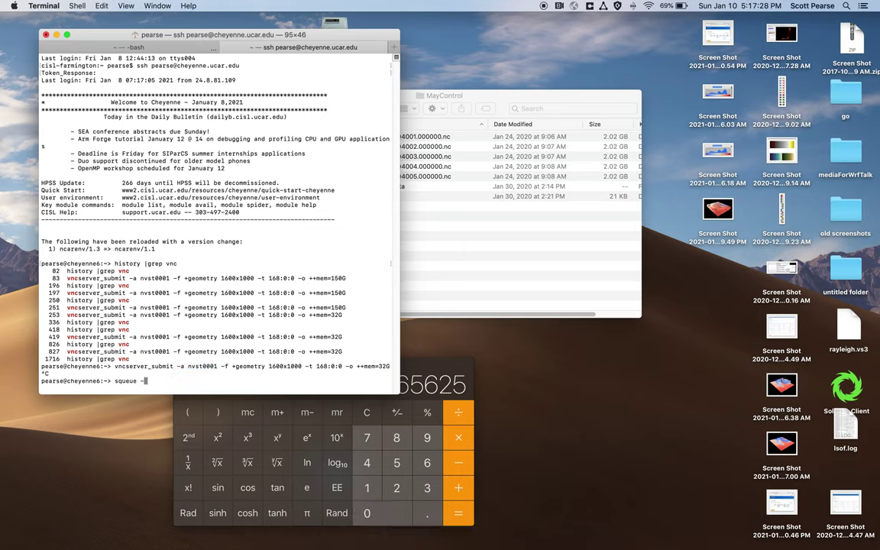
{"action": "type", "text": "u pearse"}
{"action": "key", "text": "Return"}
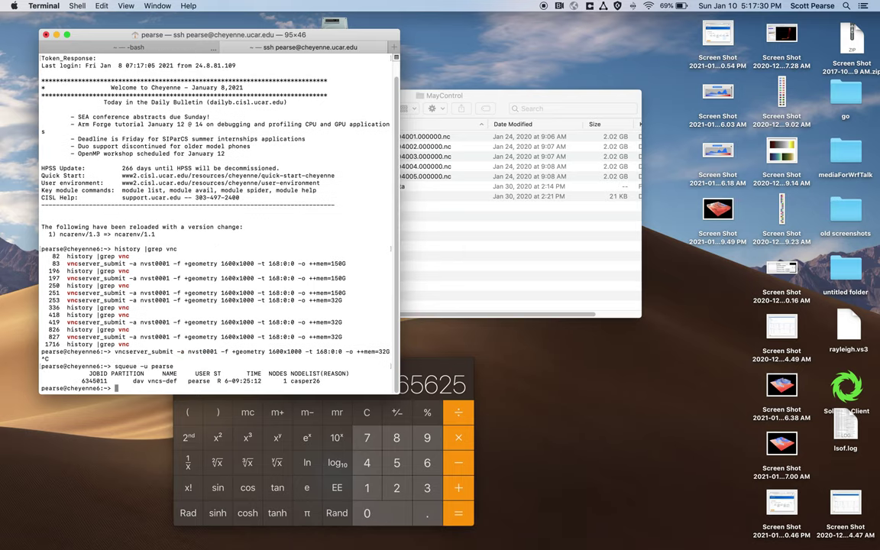
{"action": "type", "text": "scancel 6345011"}
{"action": "key", "text": "Return"}
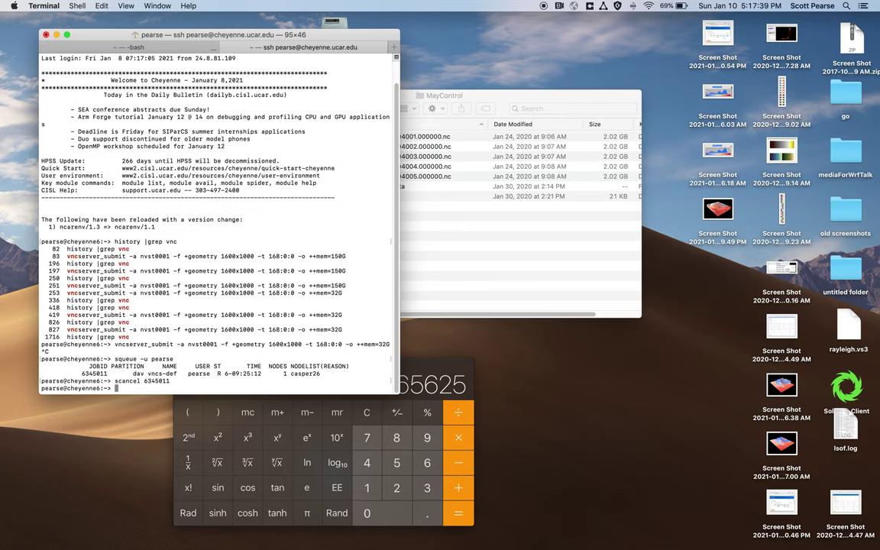
Step: Recall and discard several earlier commands, including a scratch directory listing and cd .
{"action": "key", "text": "Up"}
{"action": "key", "text": "Up"}
{"action": "key", "text": "ctrl+u"}
{"action": "type", "text": "ls /glade/scratch/pearse/melanie_density/5/jan8_v7/raw/225014/"}
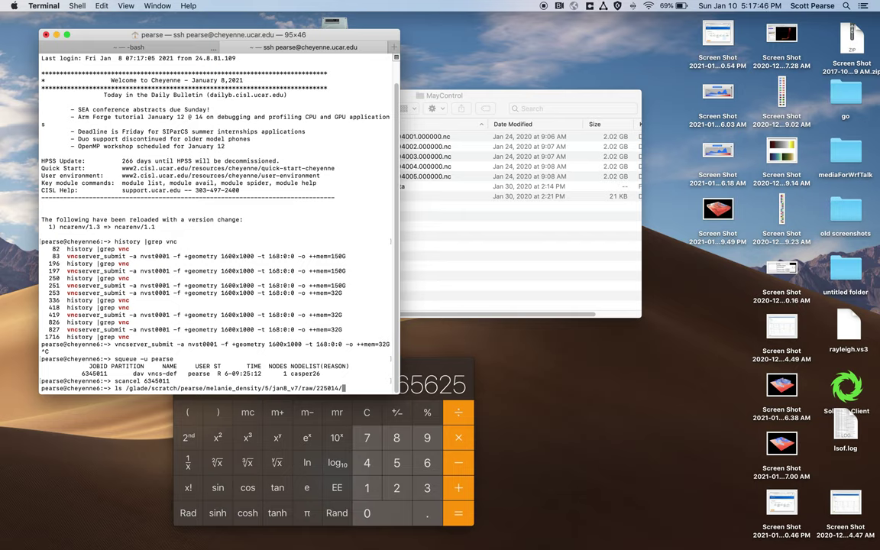
{"action": "key", "text": "ctrl+u"}
{"action": "type", "text": "cd .."}
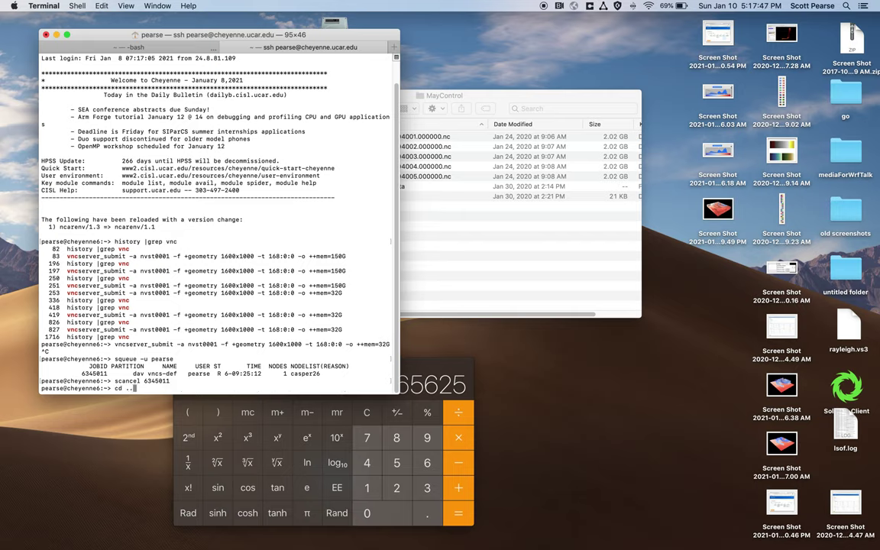
{"action": "key", "text": "Up"}
{"action": "key", "text": "Up"}
{"action": "key", "text": "Up"}
{"action": "key", "text": "ctrl+c"}
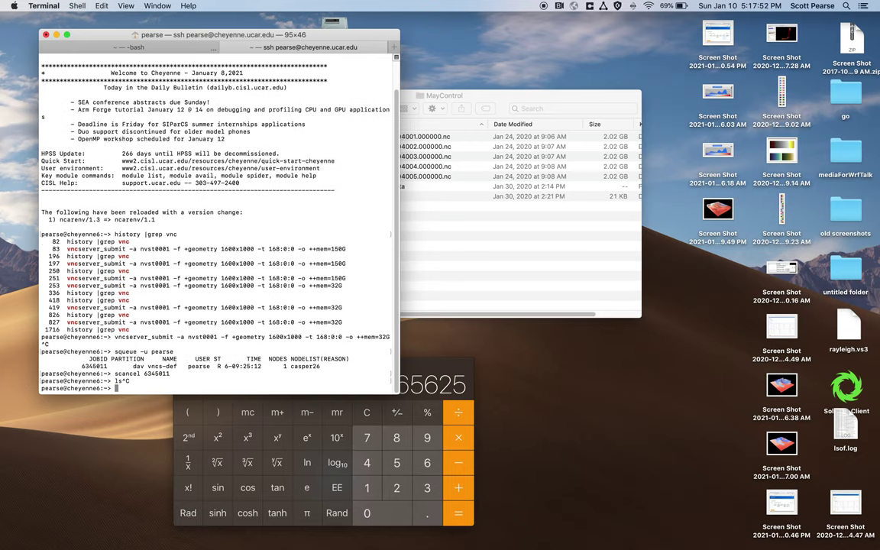
Step: Paste the 32G vncserver_submit command from history at the prompt
{"action": "left_click_drag", "start_coordinate": [67, 322], "coordinate": [345, 324]}
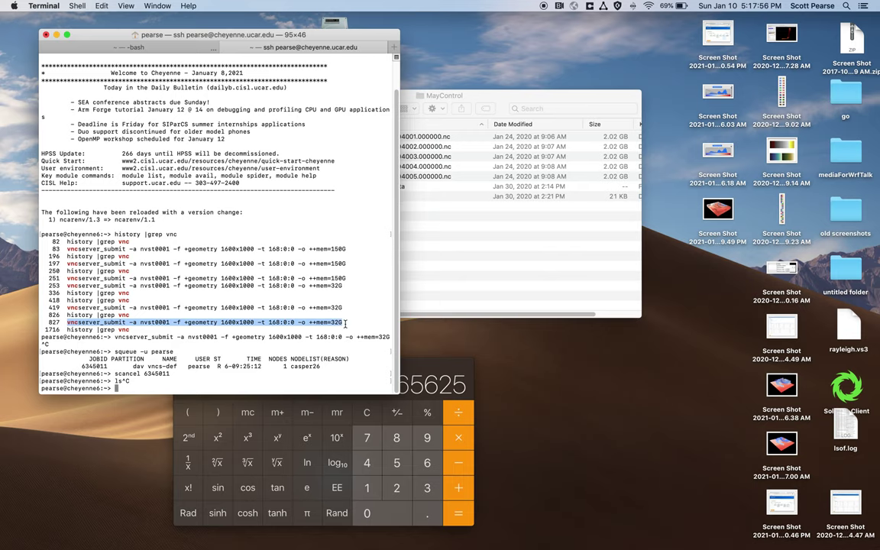
{"action": "key", "text": "super+v"}
{"action": "key", "text": "Return"}
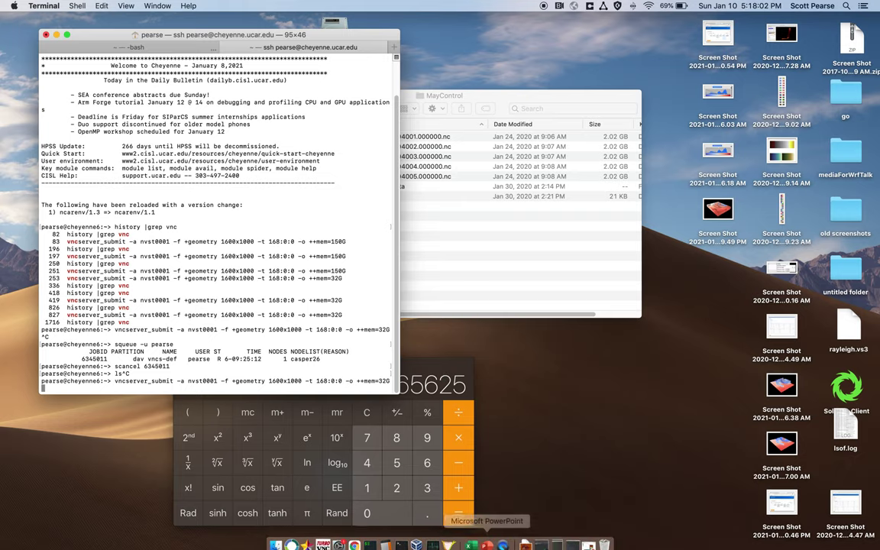
Step: Check QuickTime's screen recording options, then return to the Cheyenne terminal
{"action": "left_click", "coordinate": [506, 540]}
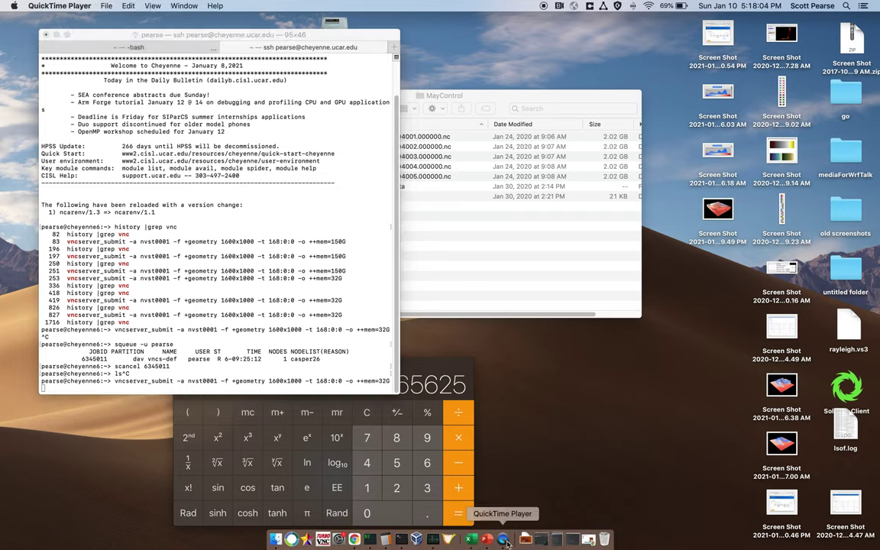
{"action": "left_click", "coordinate": [106, 6]}
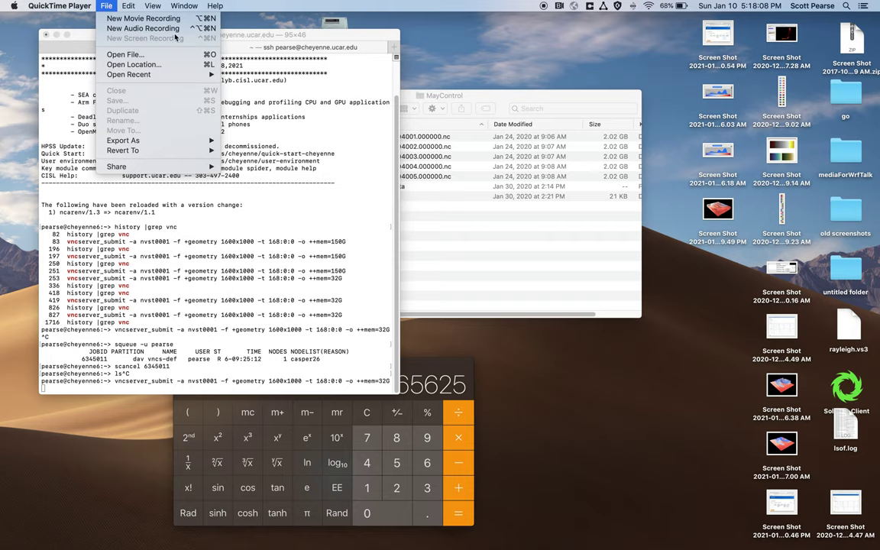
{"action": "left_click", "coordinate": [299, 45]}
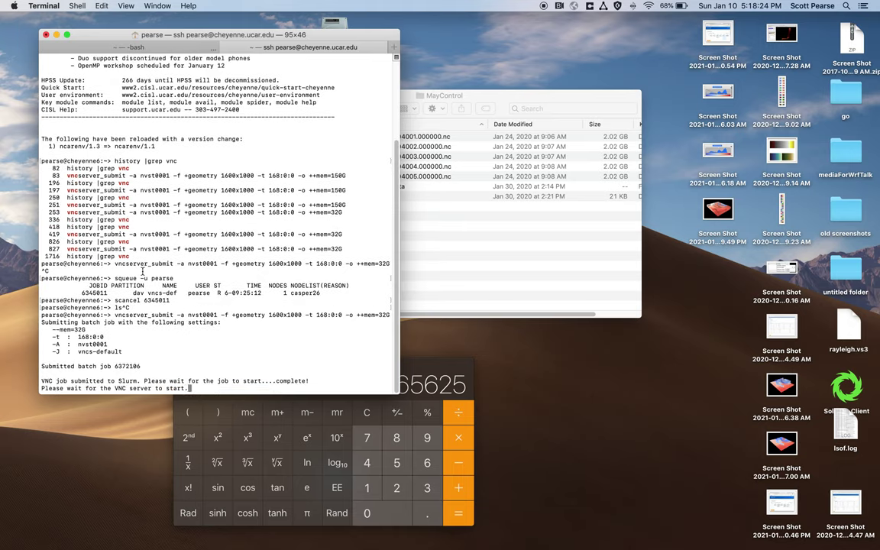
Step: Point out the job settings: 1600x1000 geometry, 168:0:0 time limit and 32G memory
{"action": "double_click", "coordinate": [204, 322]}
{"action": "double_click", "coordinate": [205, 314]}
{"action": "double_click", "coordinate": [287, 315]}
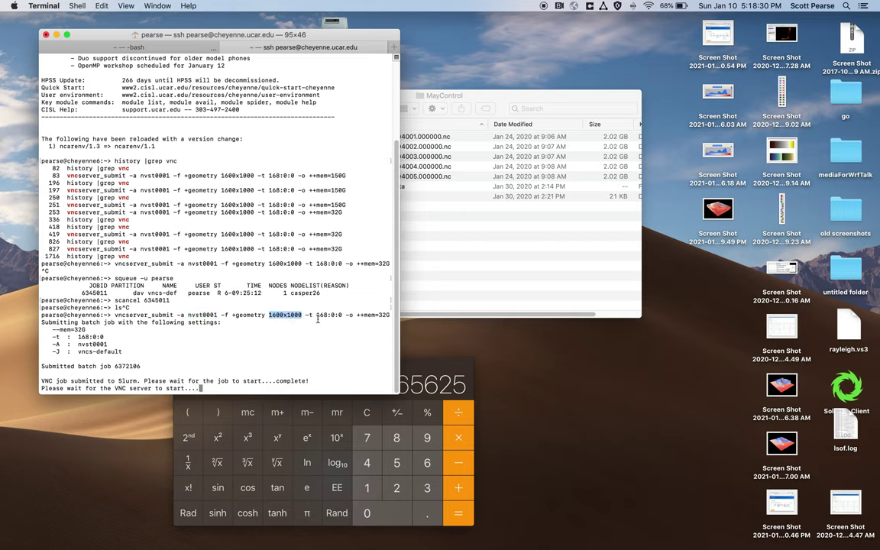
{"action": "left_click_drag", "start_coordinate": [306, 314], "coordinate": [310, 272]}
{"action": "left_click", "coordinate": [349, 133]}
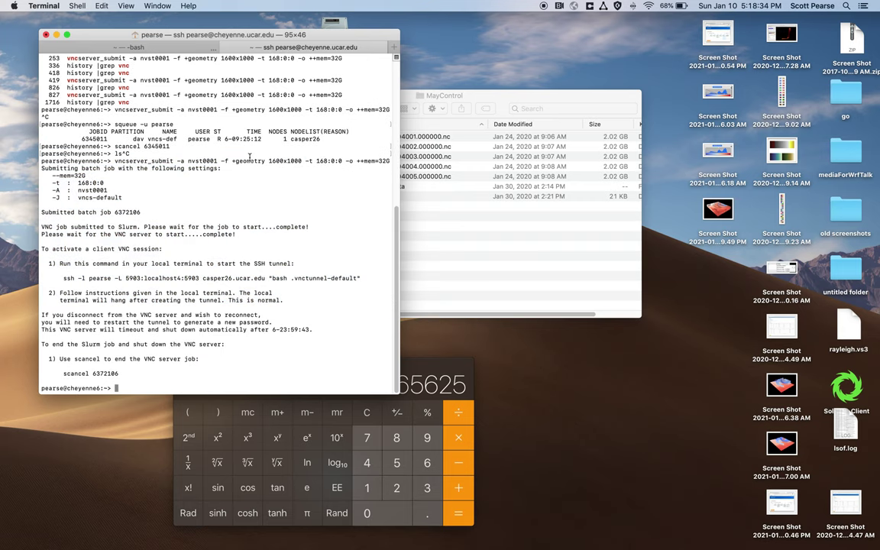
{"action": "left_click_drag", "start_coordinate": [365, 161], "coordinate": [375, 162]}
Step: Select the full ssh -L tunnel command printed by the VNC server
{"action": "triple_click", "coordinate": [67, 278]}
{"action": "left_click", "coordinate": [334, 272]}
{"action": "left_click_drag", "start_coordinate": [334, 272], "coordinate": [360, 278]}
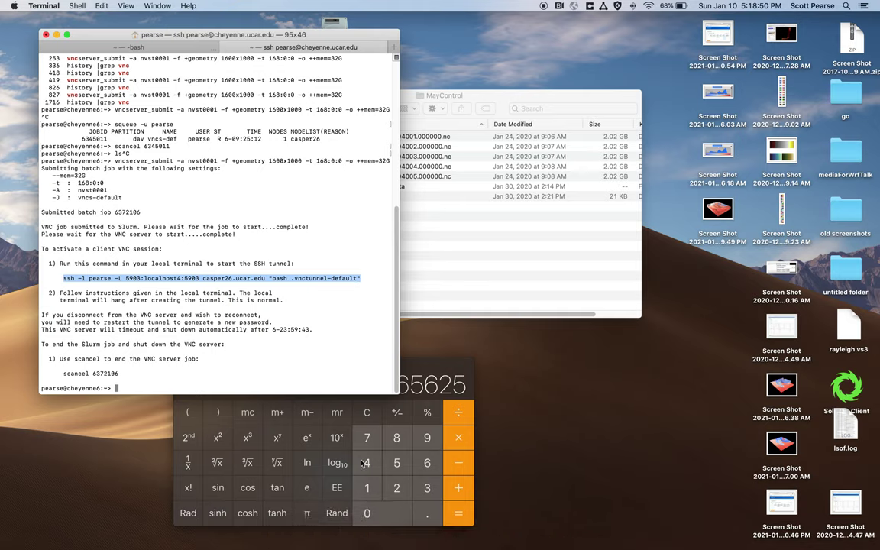
Step: Start the SSH tunnel to the VNC server from a new local Terminal window
{"action": "key", "text": "super+n"}
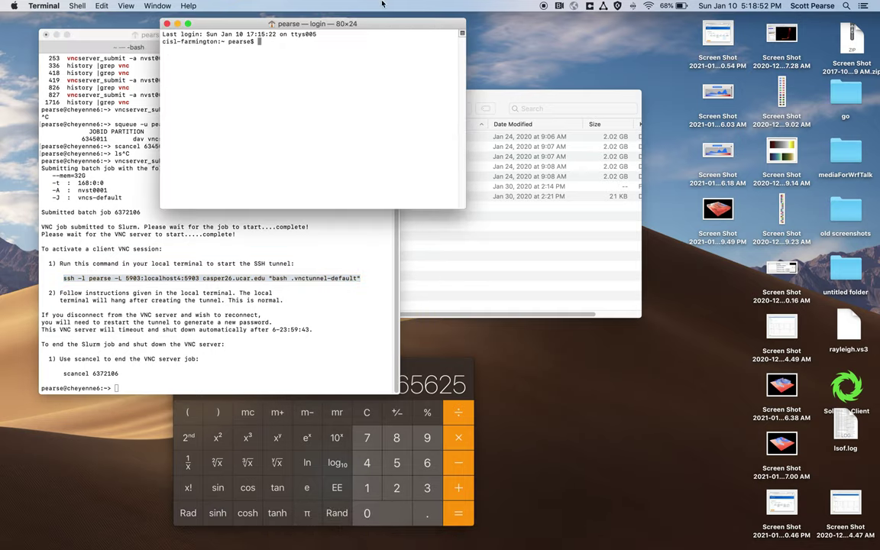
{"action": "left_click_drag", "start_coordinate": [348, 25], "coordinate": [598, 42]}
{"action": "key", "text": "super+v"}
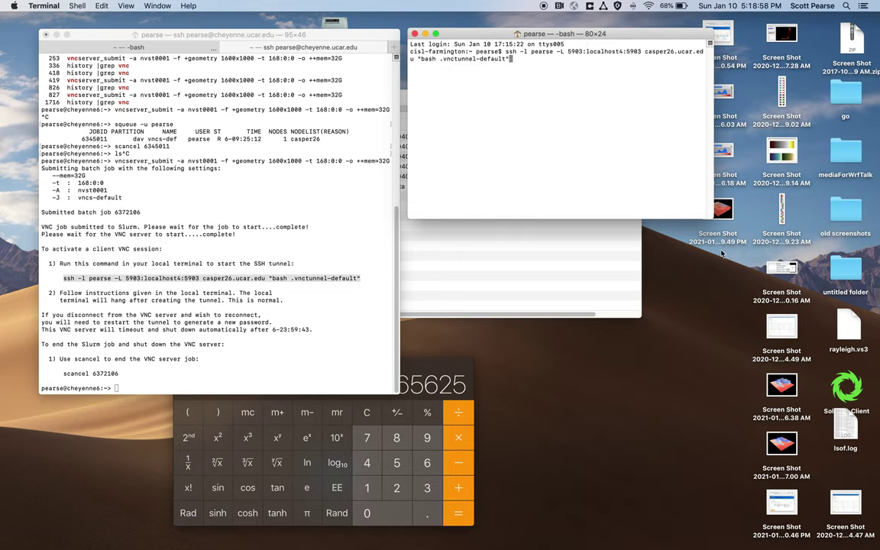
{"action": "left_click_drag", "start_coordinate": [713, 220], "coordinate": [718, 371]}
{"action": "key", "text": "Return"}
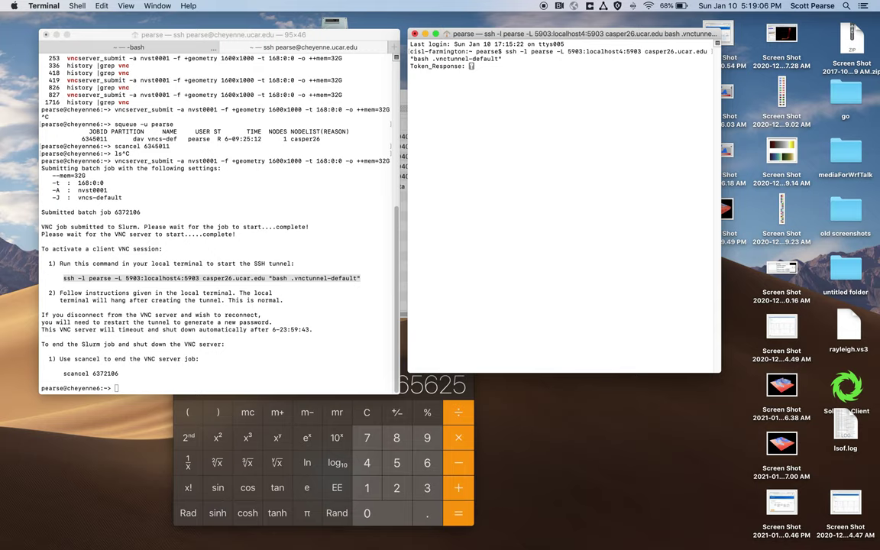
Step: Answer Token_Response and copy the one-time password the tunnel prints
{"action": "key", "text": "Return"}
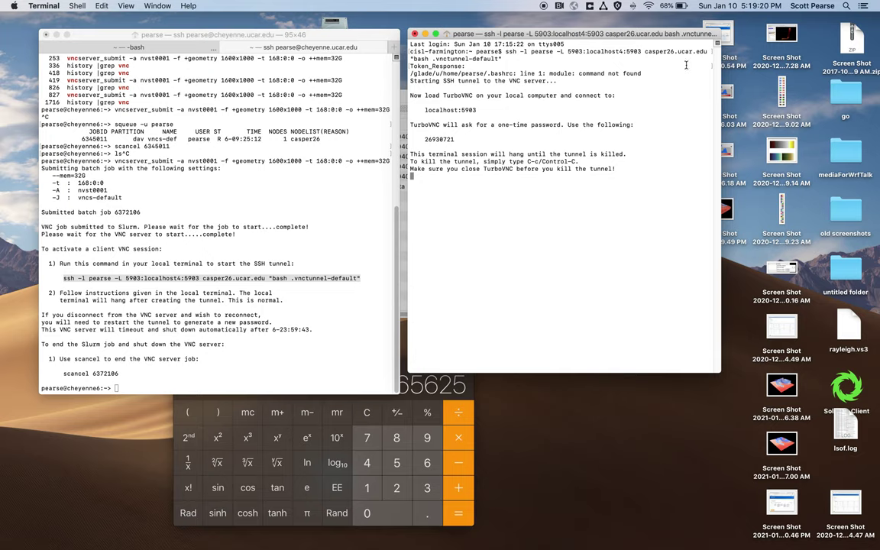
{"action": "double_click", "coordinate": [445, 138]}
{"action": "mouse_move", "coordinate": [435, 544]}
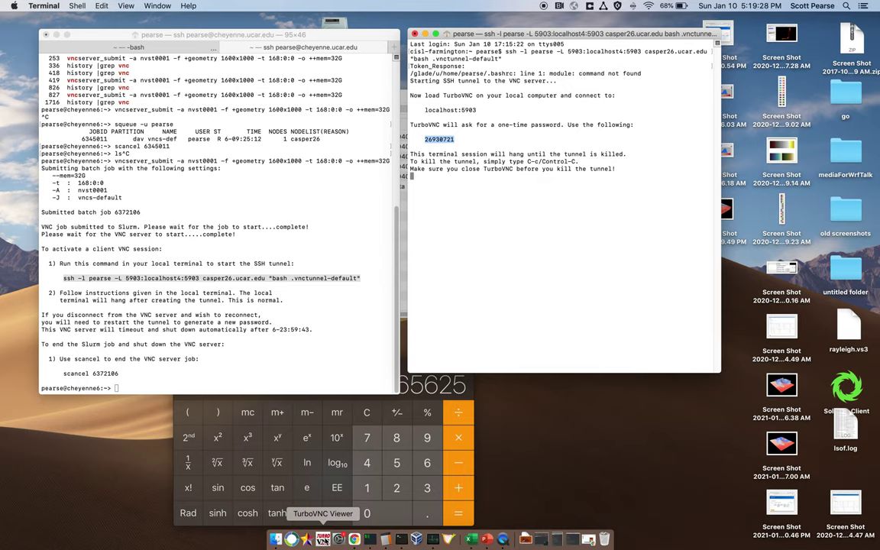
{"action": "left_click", "coordinate": [322, 539]}
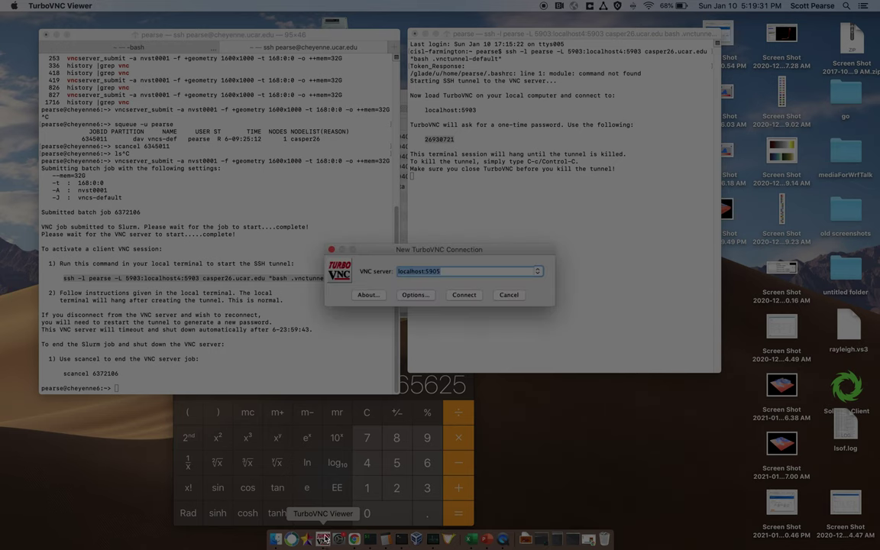
Step: After the refused attempt, connect to localhost:5903 and enter the one-time password
{"action": "left_click", "coordinate": [464, 296]}
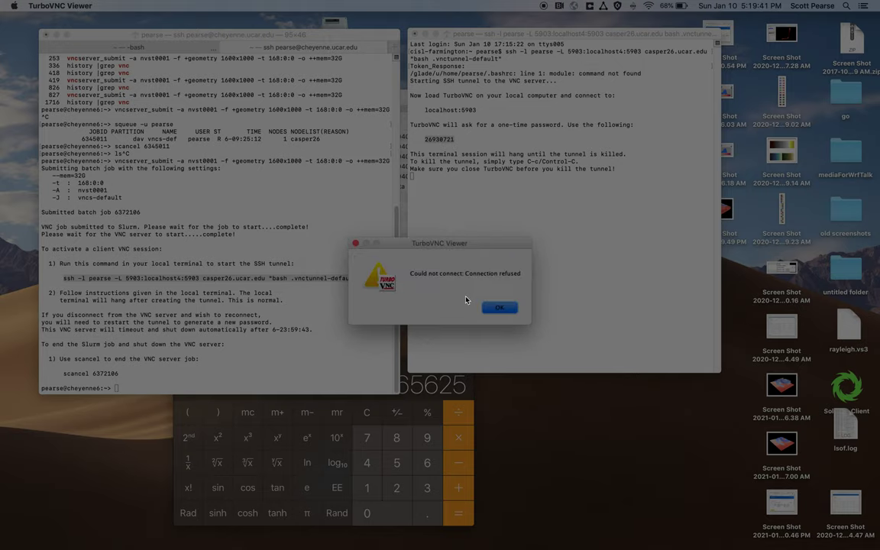
{"action": "left_click", "coordinate": [498, 308]}
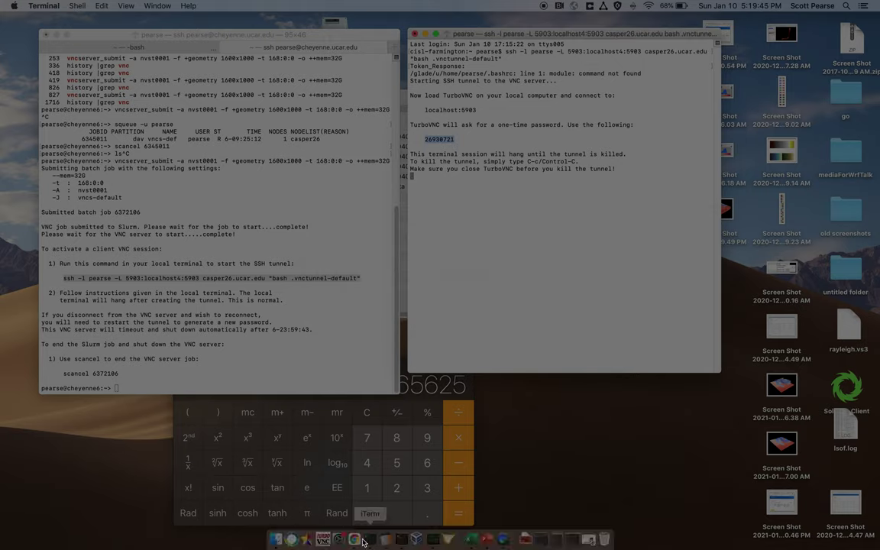
{"action": "left_click", "coordinate": [323, 541]}
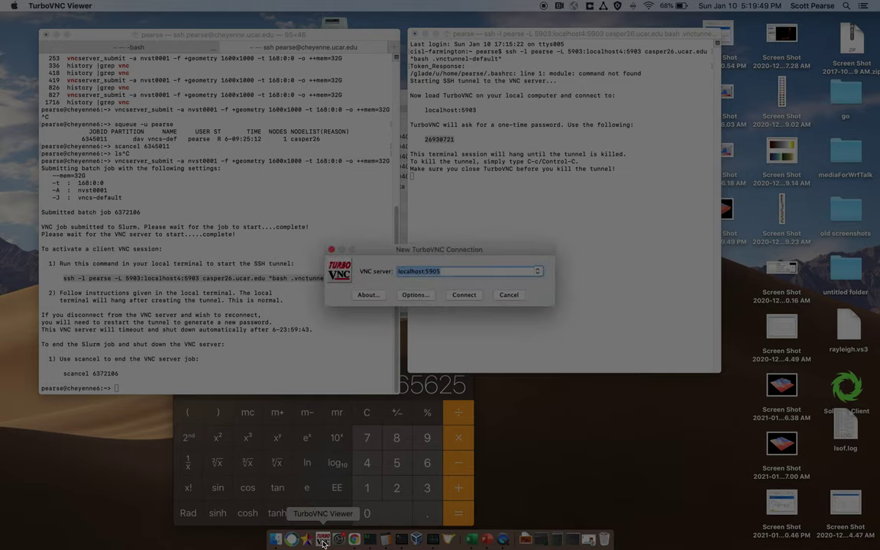
{"action": "left_click", "coordinate": [463, 272]}
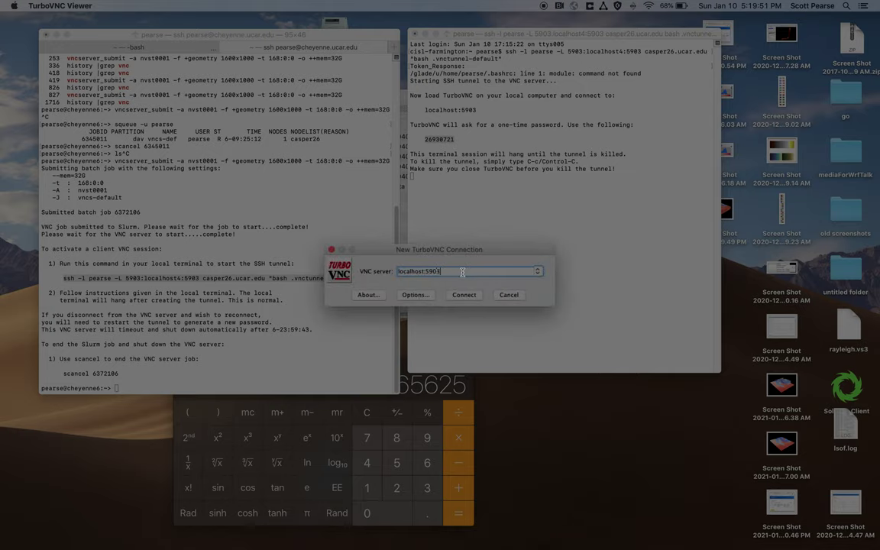
{"action": "key", "text": "Return"}
{"action": "key", "text": "Return"}
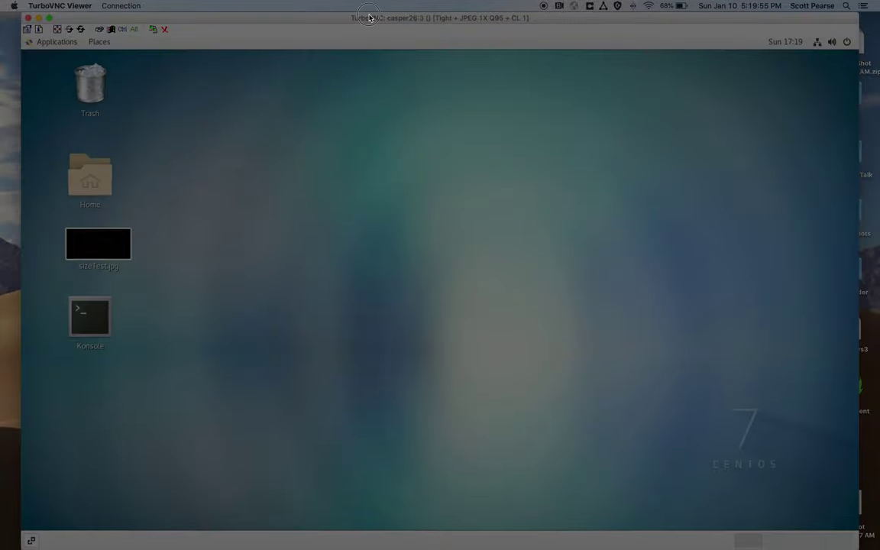
Step: Maximize the viewer, then run 'module load vapor' and 'vapor' in the remote Konsole
{"action": "double_click", "coordinate": [340, 17]}
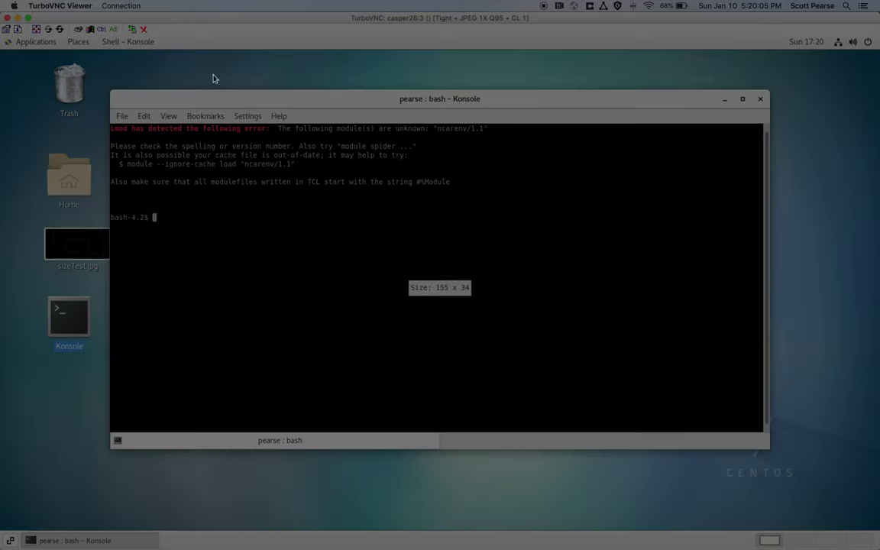
{"action": "left_click_drag", "start_coordinate": [212, 98], "coordinate": [262, 98]}
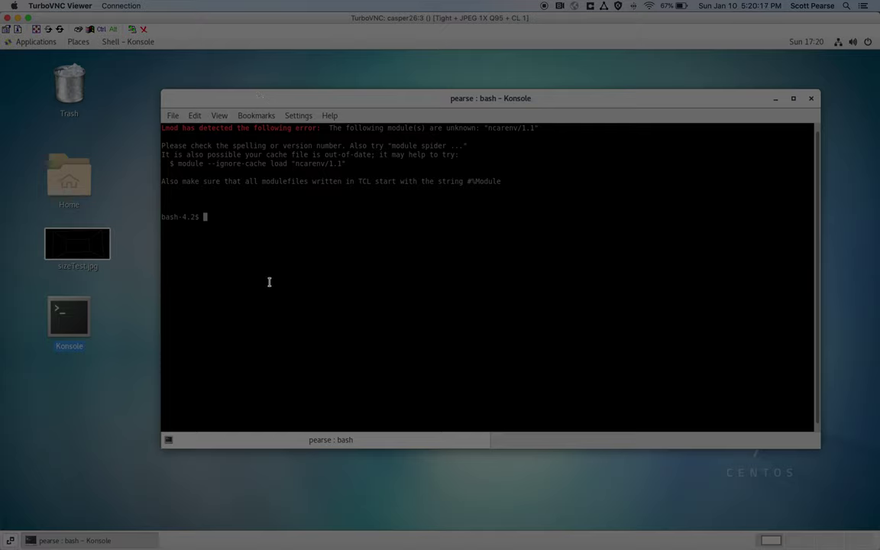
{"action": "type", "text": "module load vapor"}
{"action": "key", "text": "Return"}
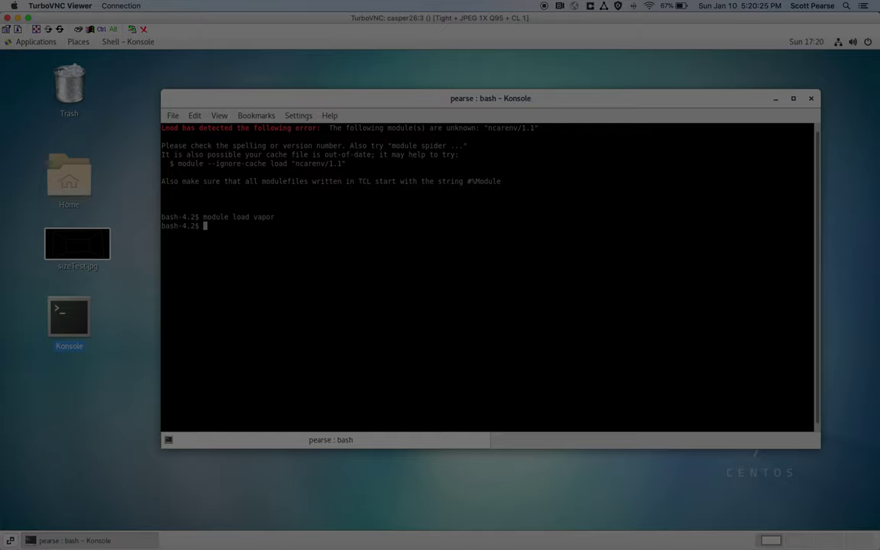
{"action": "type", "text": "vapor"}
{"action": "key", "text": "Return"}
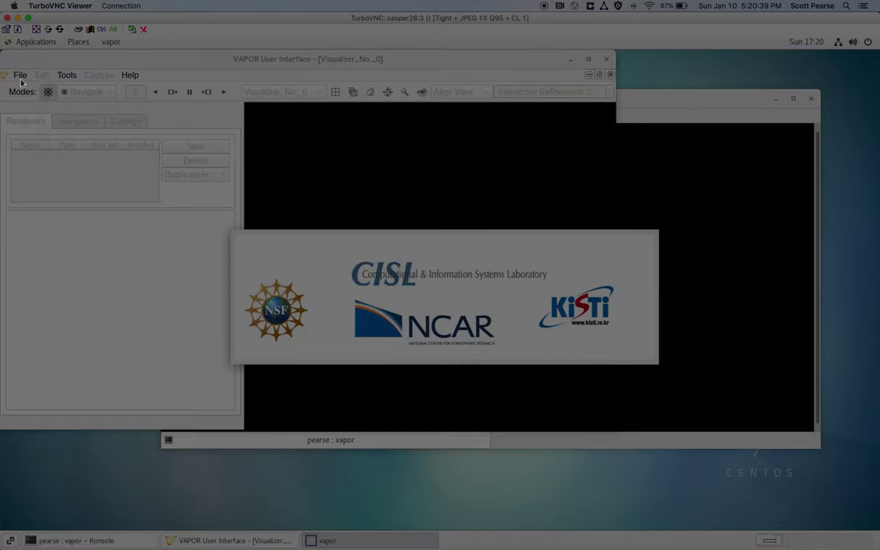
Step: Choose File > Import > WRF-ARW in VAPOR
{"action": "left_click", "coordinate": [23, 75]}
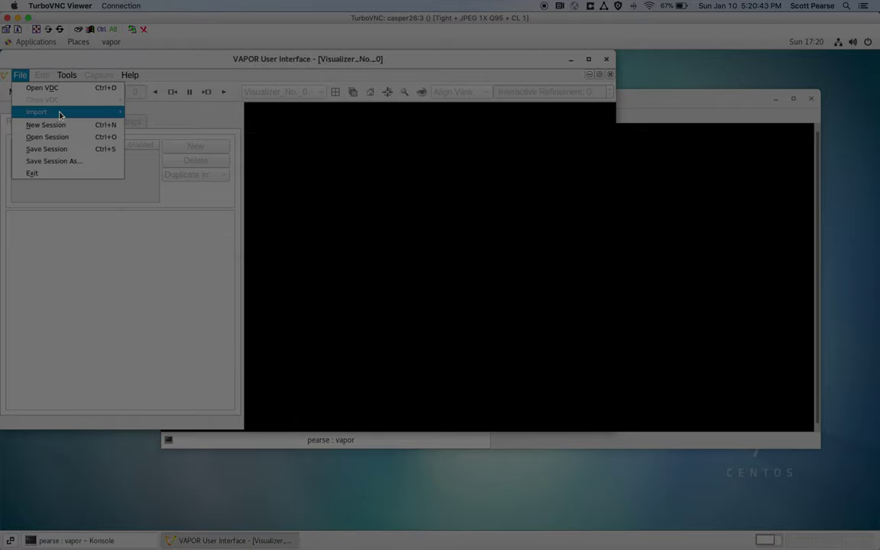
{"action": "mouse_move", "coordinate": [60, 115]}
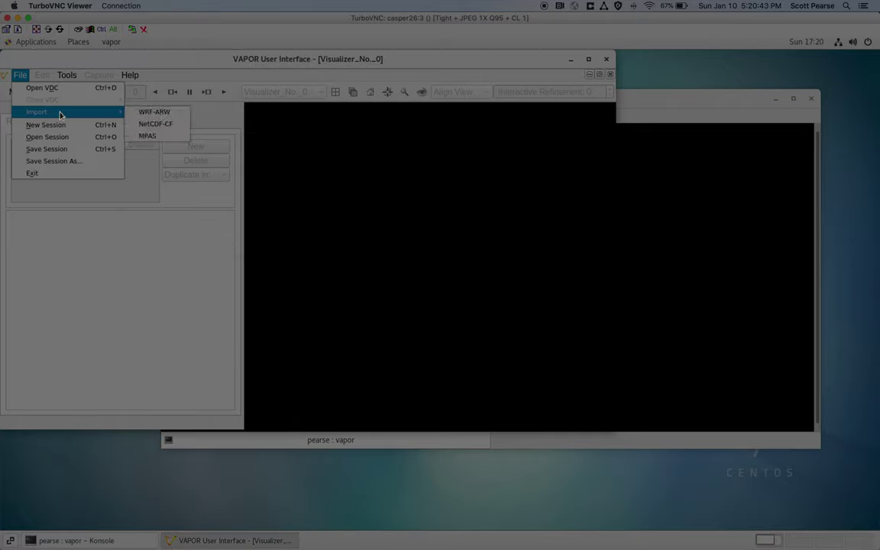
{"action": "left_click", "coordinate": [172, 113]}
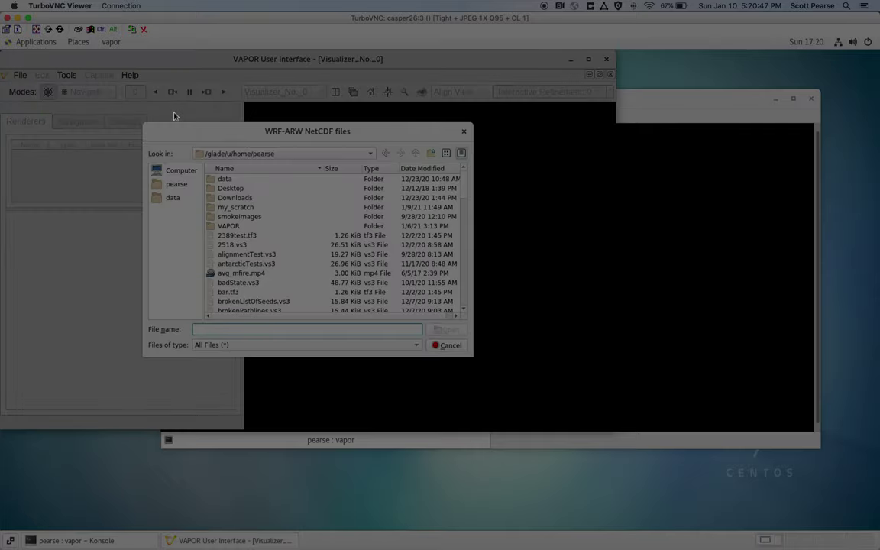
Step: Browse the file dialog into /glade/p/cisl/vast
{"action": "left_click_drag", "start_coordinate": [216, 131], "coordinate": [257, 132]}
{"action": "left_click", "coordinate": [305, 155]}
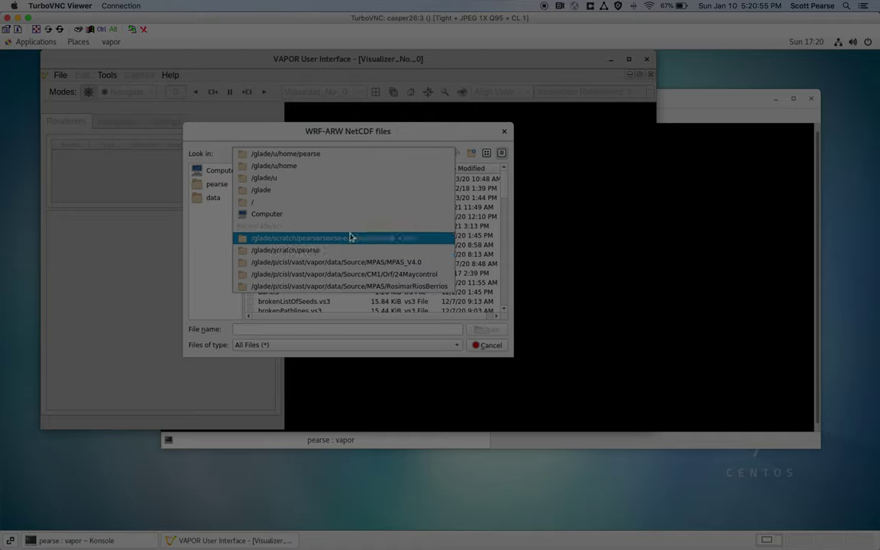
{"action": "left_click", "coordinate": [275, 190]}
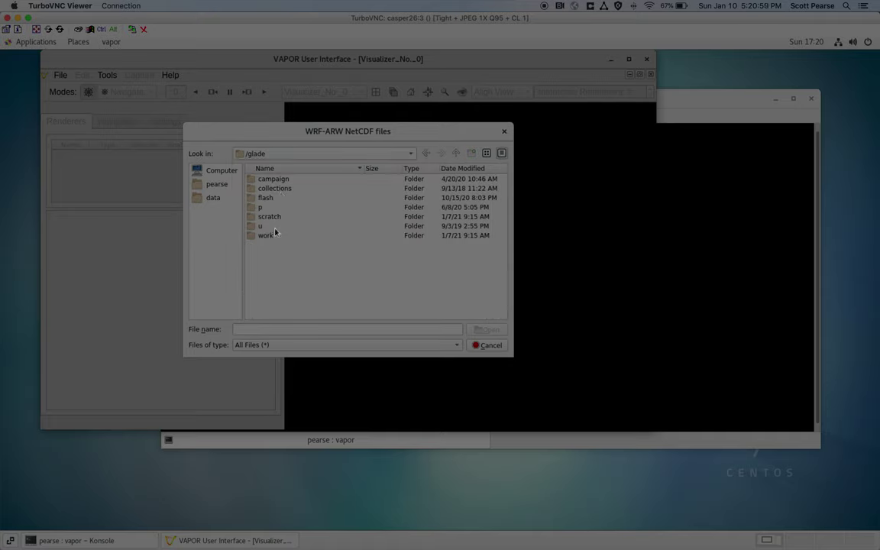
{"action": "double_click", "coordinate": [263, 207]}
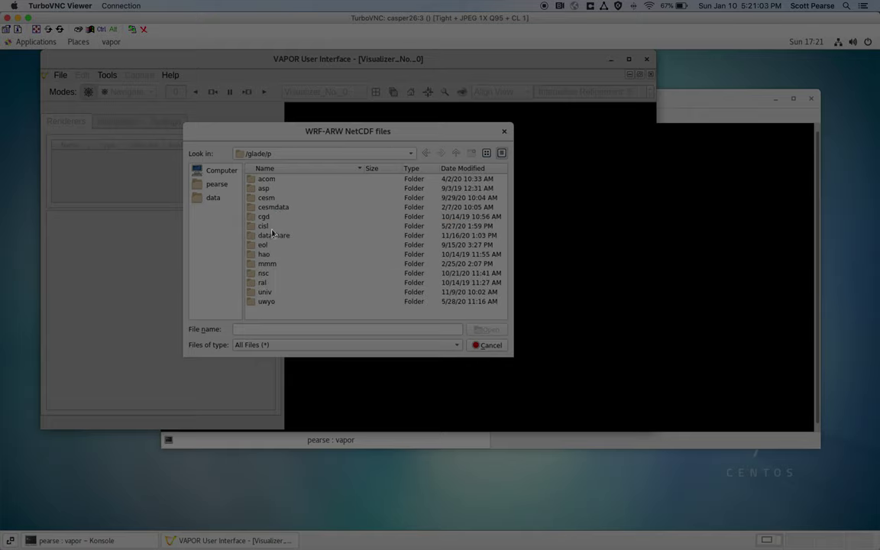
{"action": "left_click", "coordinate": [272, 227]}
{"action": "double_click", "coordinate": [272, 227]}
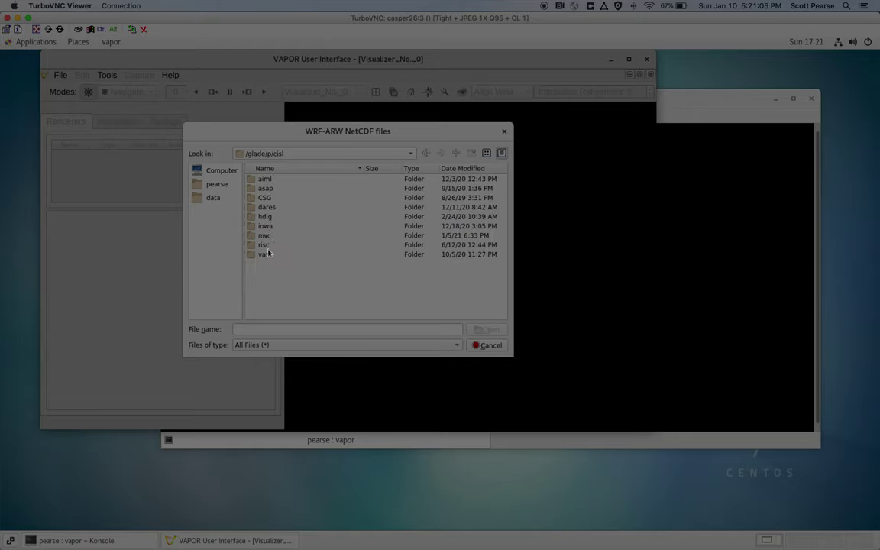
{"action": "left_click", "coordinate": [269, 254]}
{"action": "double_click", "coordinate": [269, 254]}
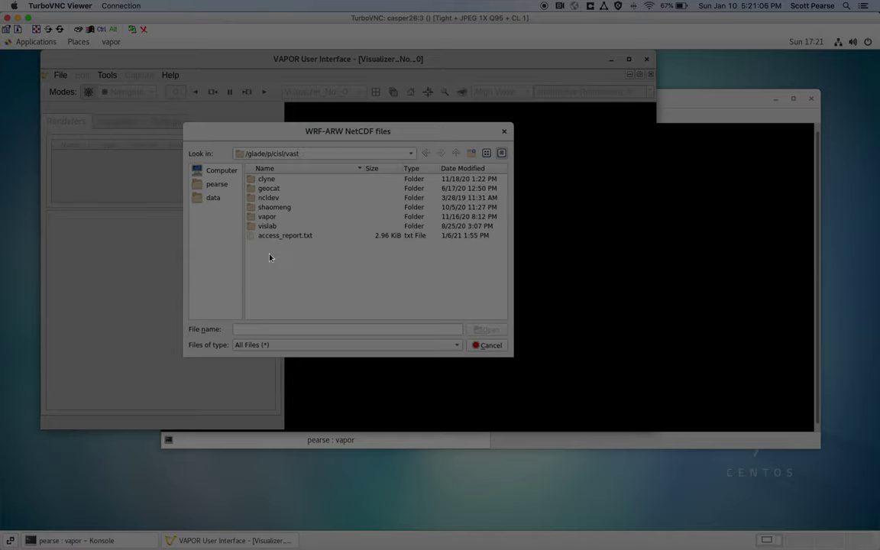
{"action": "double_click", "coordinate": [264, 203]}
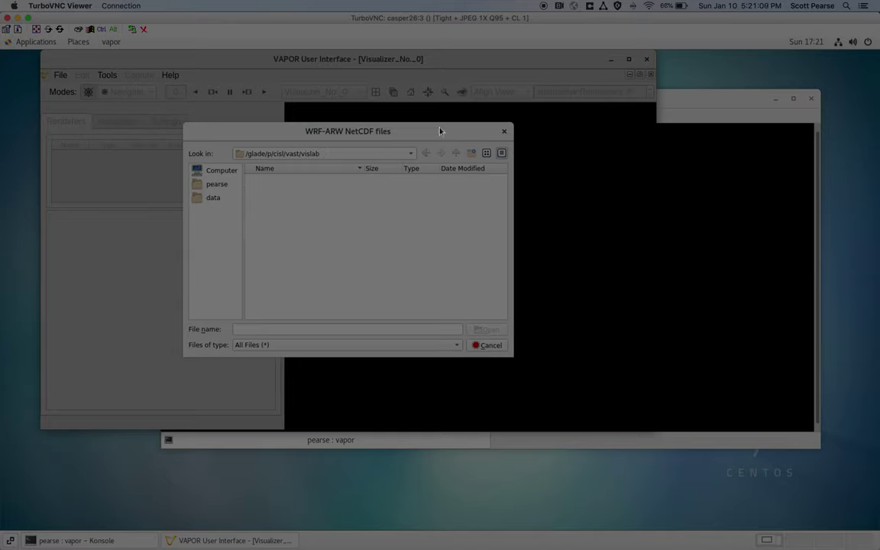
Step: Continue into vapor/data/VDC/vapor-3.3.0/WRF/Katrina
{"action": "left_click", "coordinate": [454, 154]}
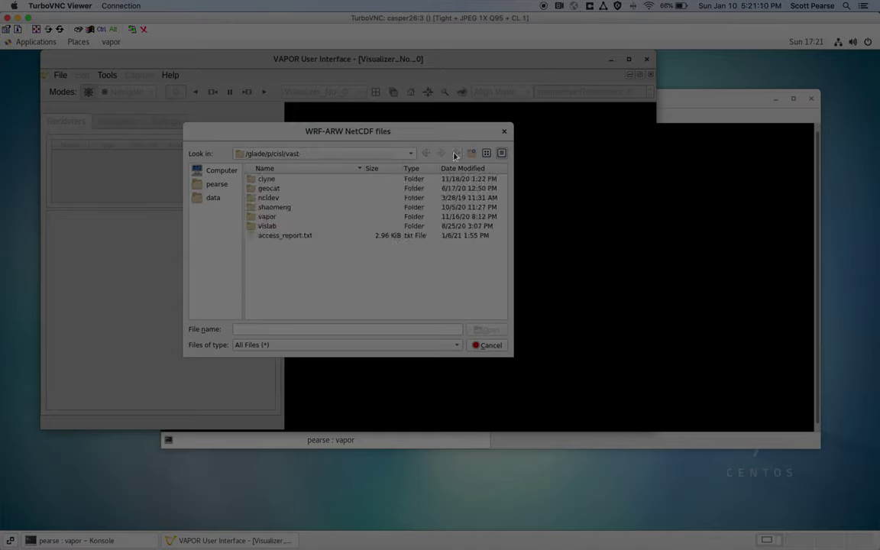
{"action": "double_click", "coordinate": [281, 217]}
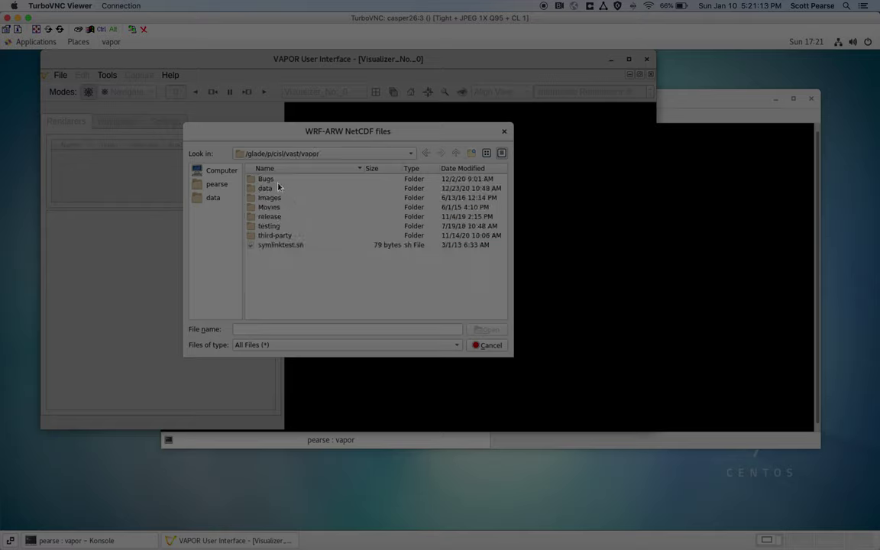
{"action": "double_click", "coordinate": [280, 187]}
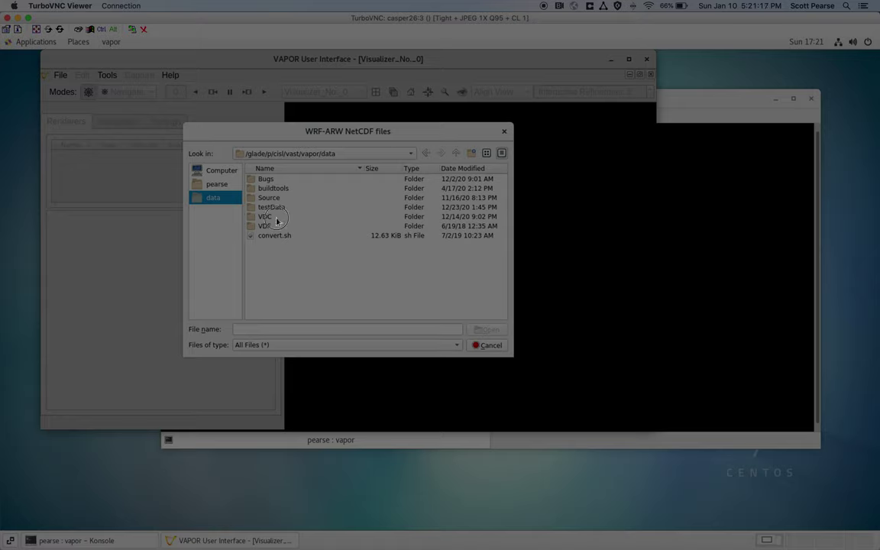
{"action": "double_click", "coordinate": [267, 217]}
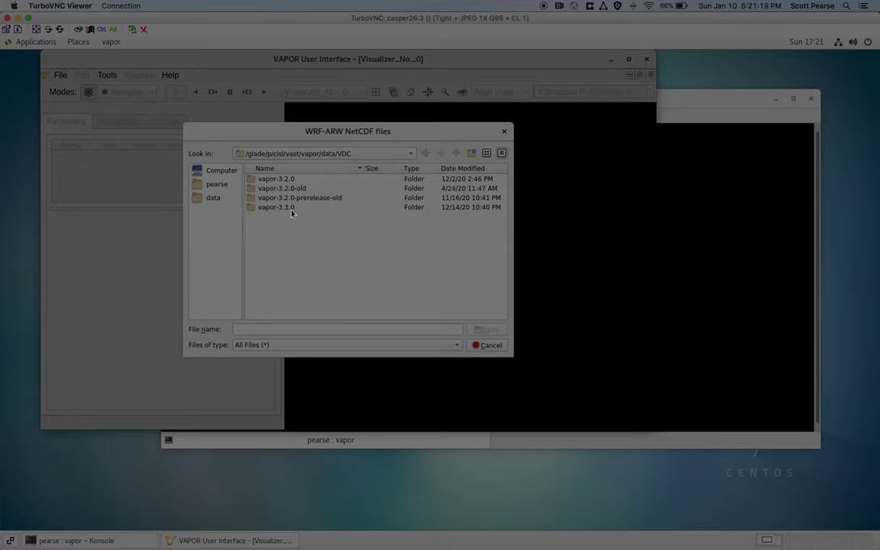
{"action": "double_click", "coordinate": [291, 212]}
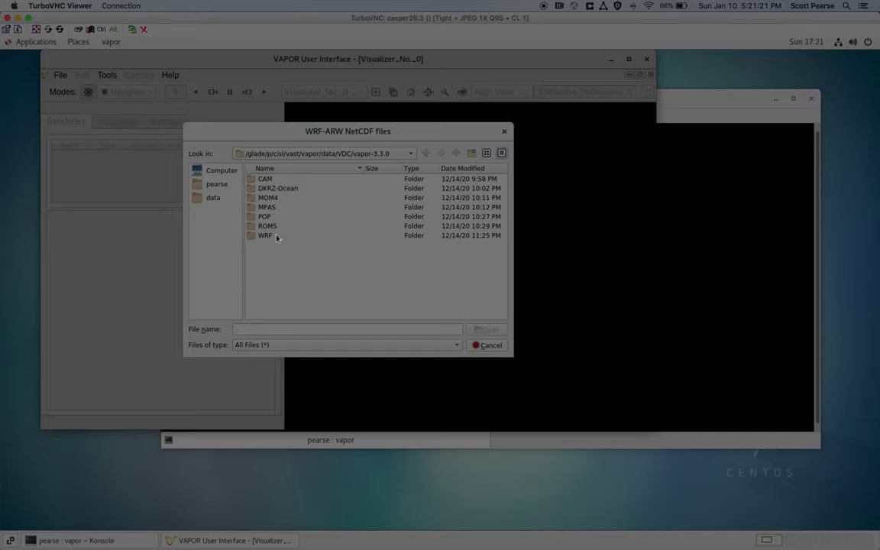
{"action": "double_click", "coordinate": [275, 236]}
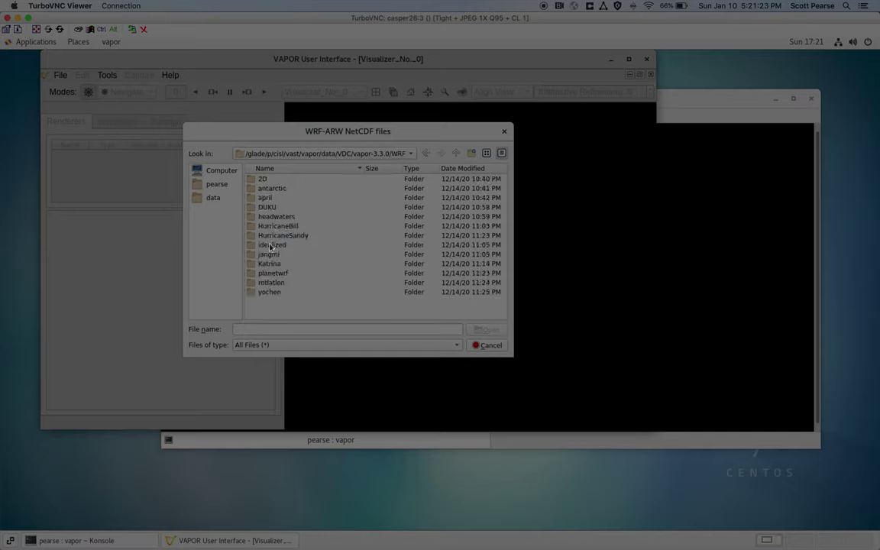
{"action": "double_click", "coordinate": [276, 264]}
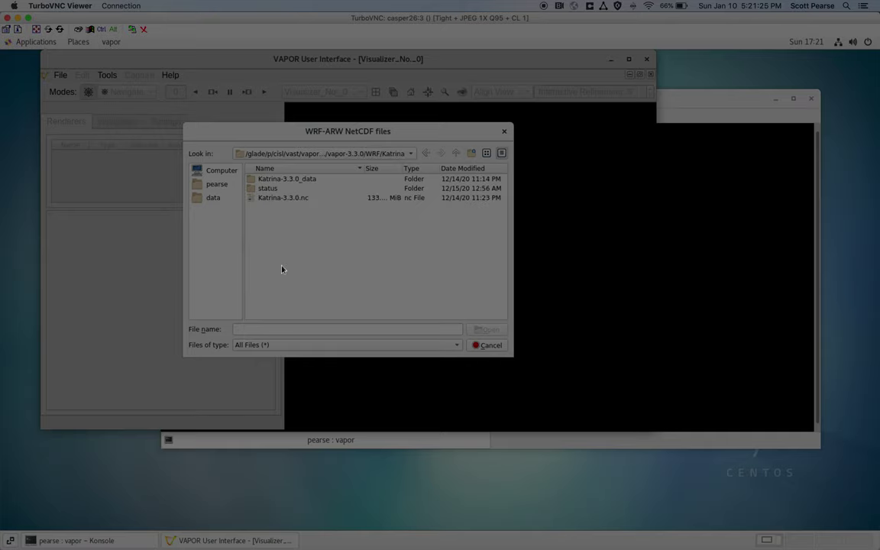
Step: Load Katrina-3.3.0.nc, read the full load-error details, and dismiss it
{"action": "double_click", "coordinate": [291, 198]}
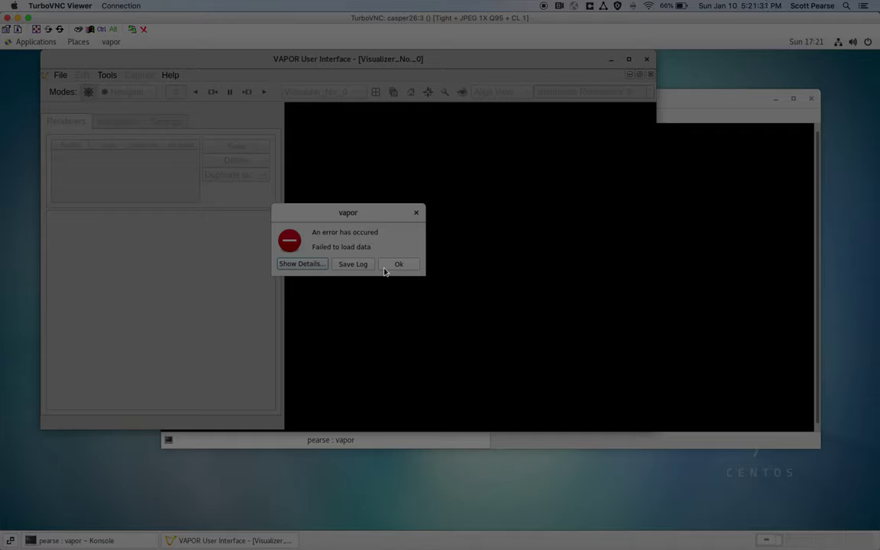
{"action": "left_click", "coordinate": [303, 265]}
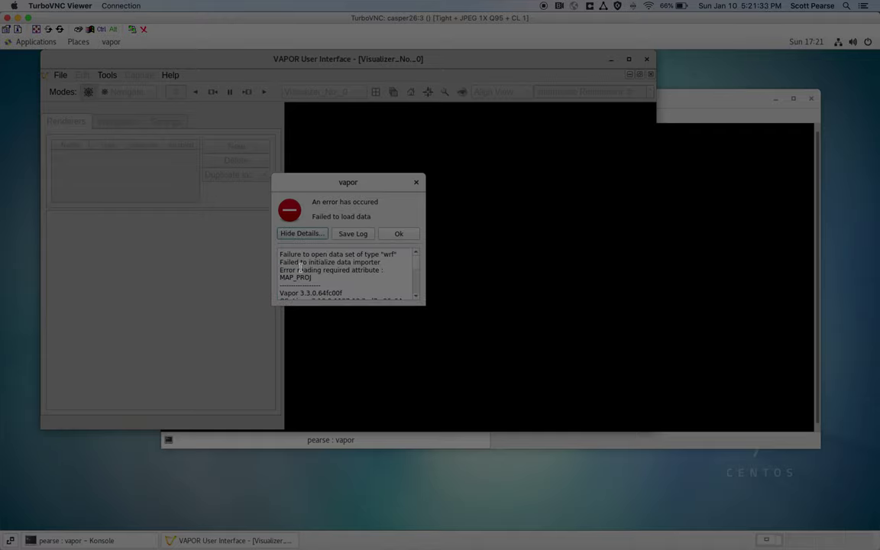
{"action": "scroll", "coordinate": [356, 277], "scroll_direction": "down", "scroll_amount": 5}
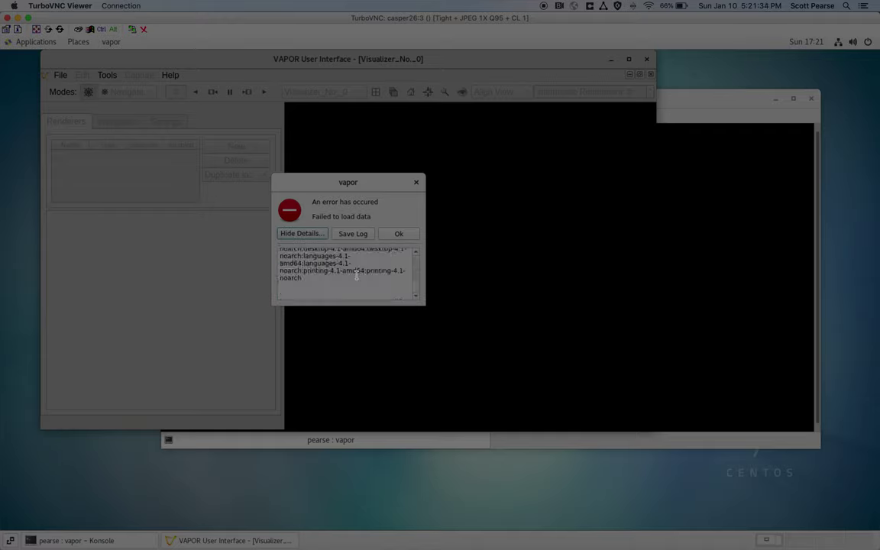
{"action": "left_click", "coordinate": [398, 233]}
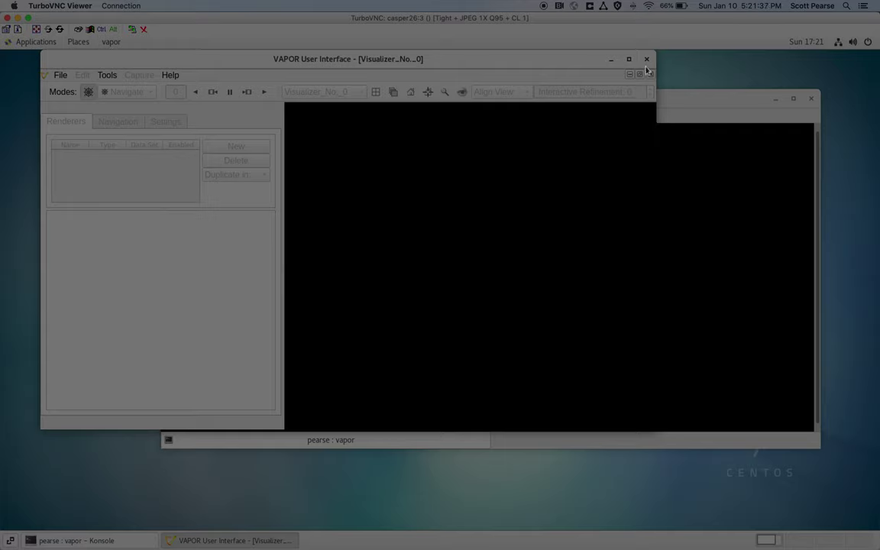
Step: Choose File > Import > WRF-ARW again
{"action": "left_click", "coordinate": [64, 76]}
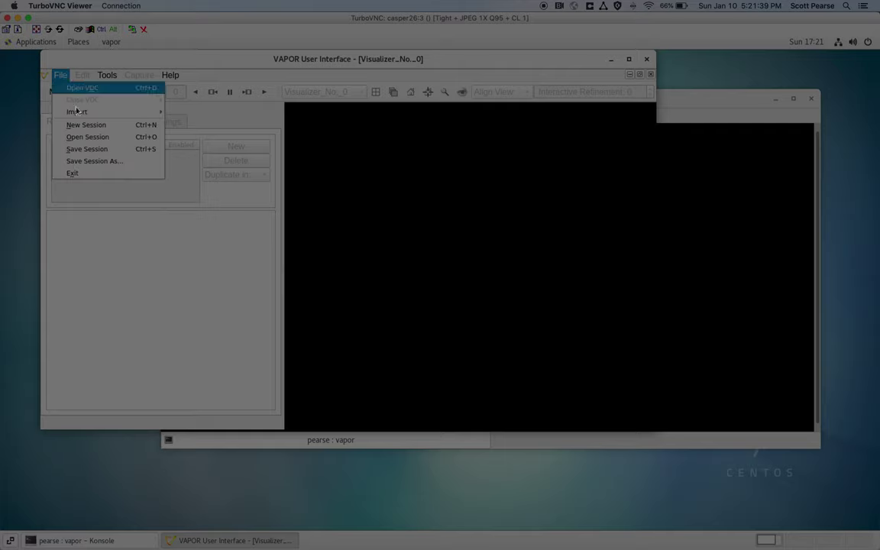
{"action": "mouse_move", "coordinate": [75, 112]}
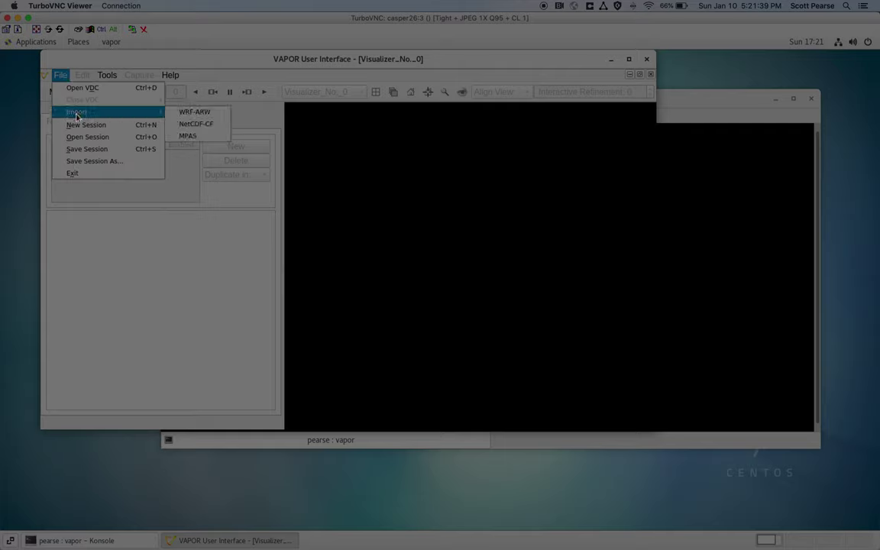
{"action": "left_click", "coordinate": [200, 113]}
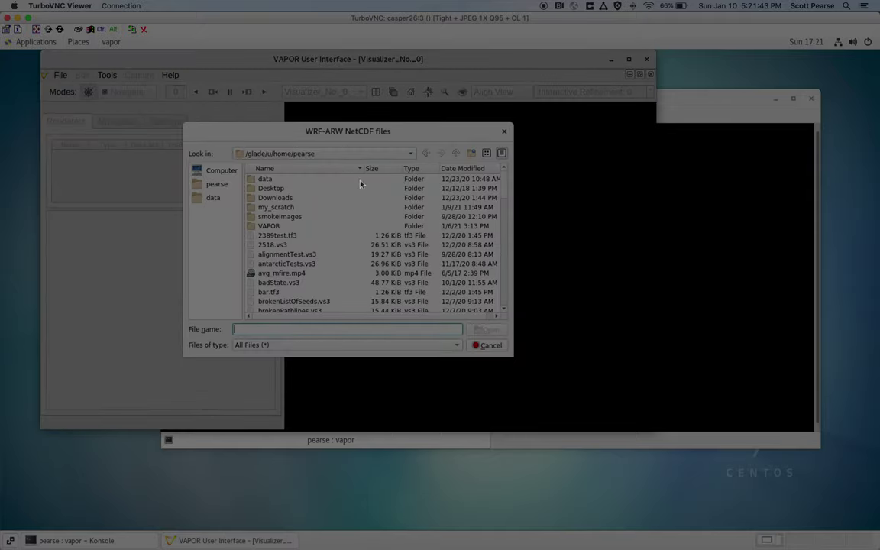
Step: Browse the file dialog to /glade/p/cisl/vast/vapor/data/Source
{"action": "left_click", "coordinate": [388, 154]}
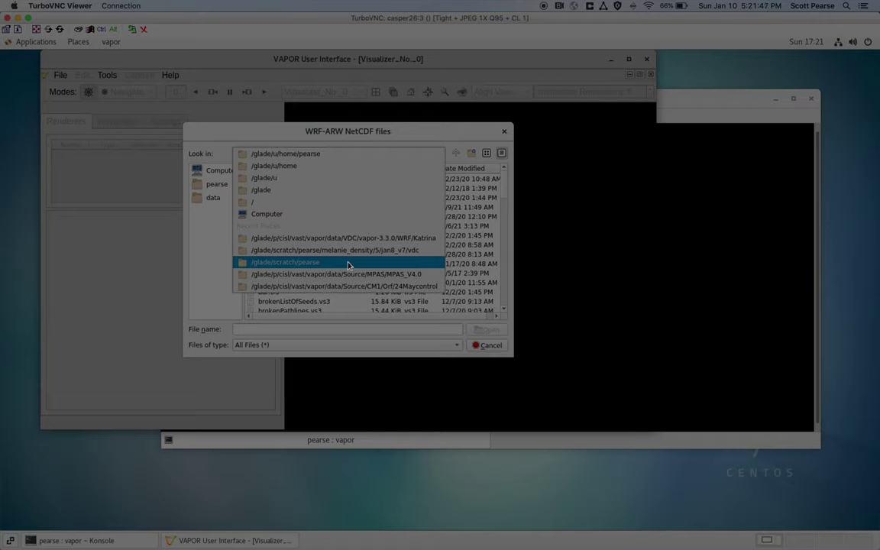
{"action": "left_click", "coordinate": [319, 191]}
{"action": "double_click", "coordinate": [298, 212]}
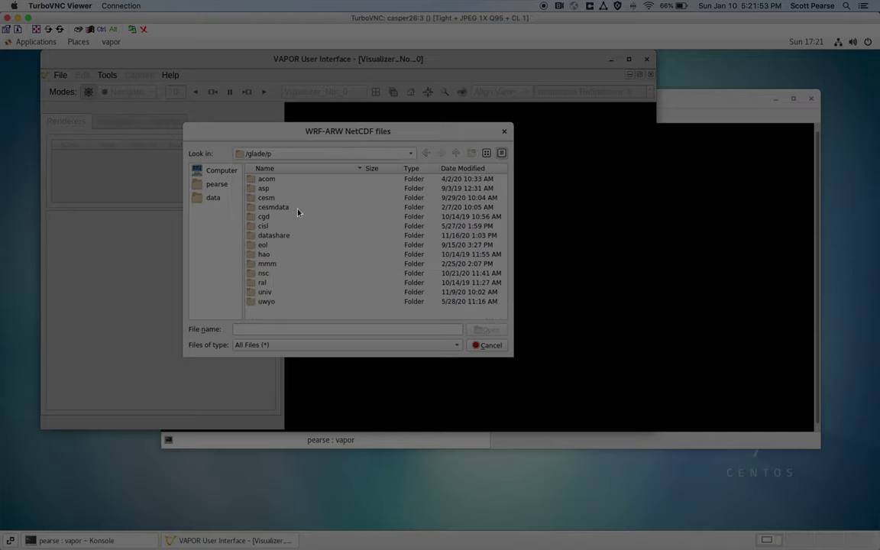
{"action": "double_click", "coordinate": [286, 229]}
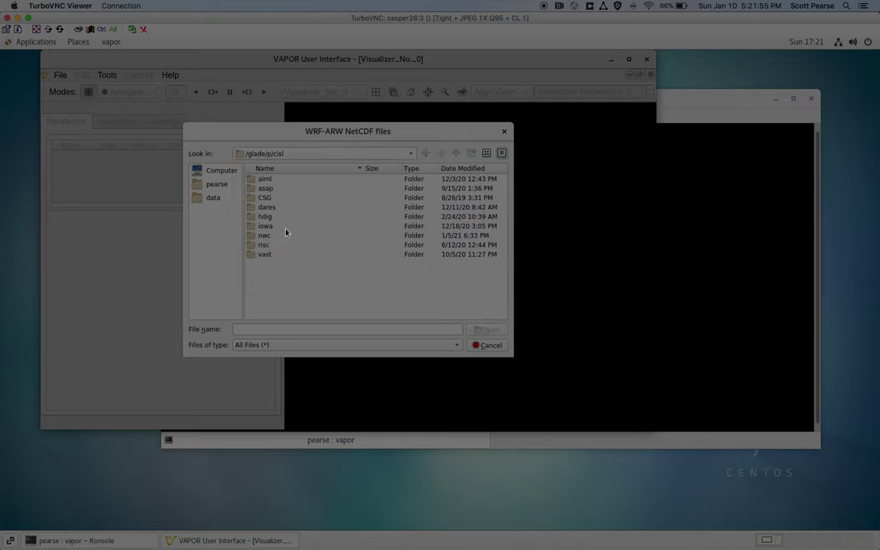
{"action": "double_click", "coordinate": [273, 254]}
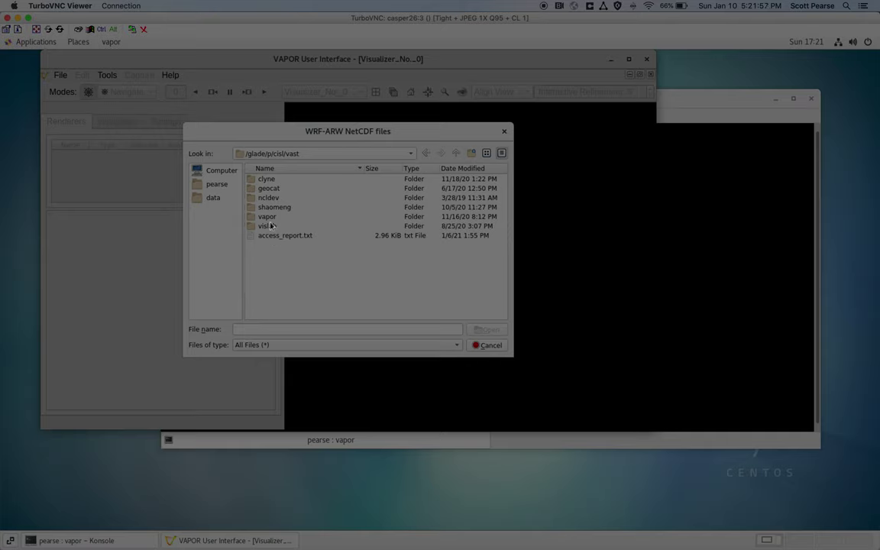
{"action": "double_click", "coordinate": [267, 217]}
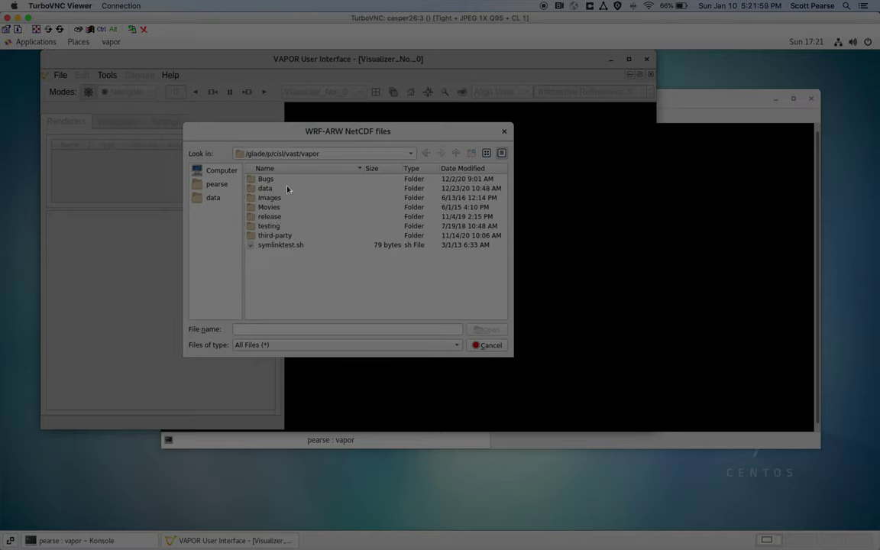
{"action": "double_click", "coordinate": [288, 189]}
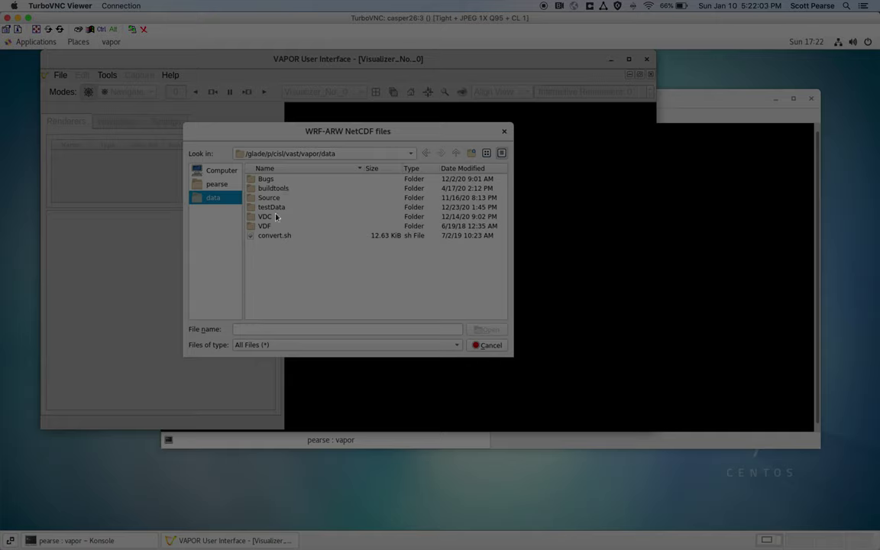
{"action": "double_click", "coordinate": [275, 198]}
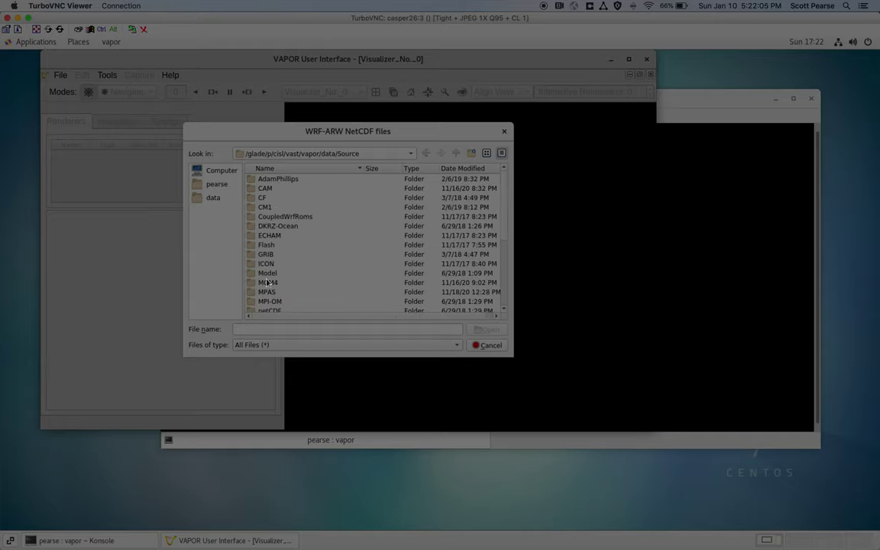
Step: In WRF/Katrina, select wrfout_d02_2005-08-29 files _00 through _07 and open them
{"action": "scroll", "coordinate": [270, 264], "scroll_direction": "down", "scroll_amount": 4}
{"action": "left_click", "coordinate": [269, 293]}
{"action": "double_click", "coordinate": [269, 293]}
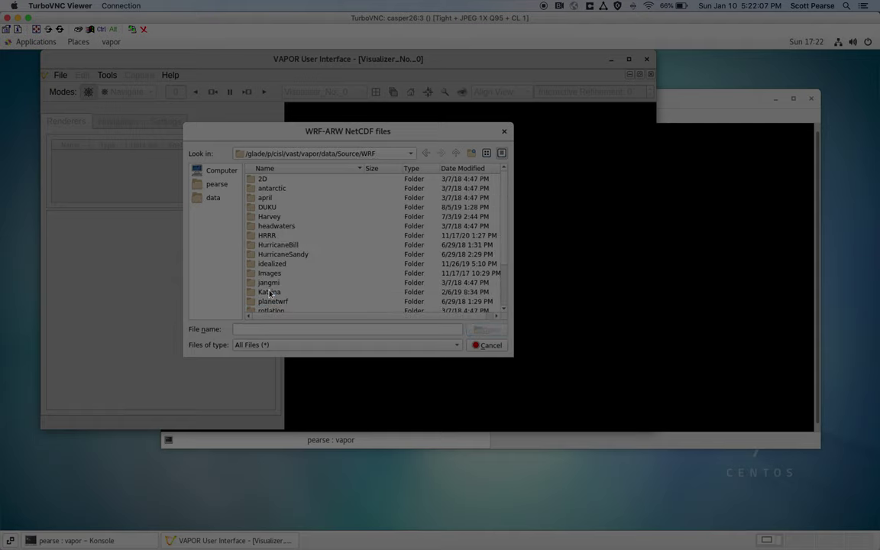
{"action": "double_click", "coordinate": [279, 287]}
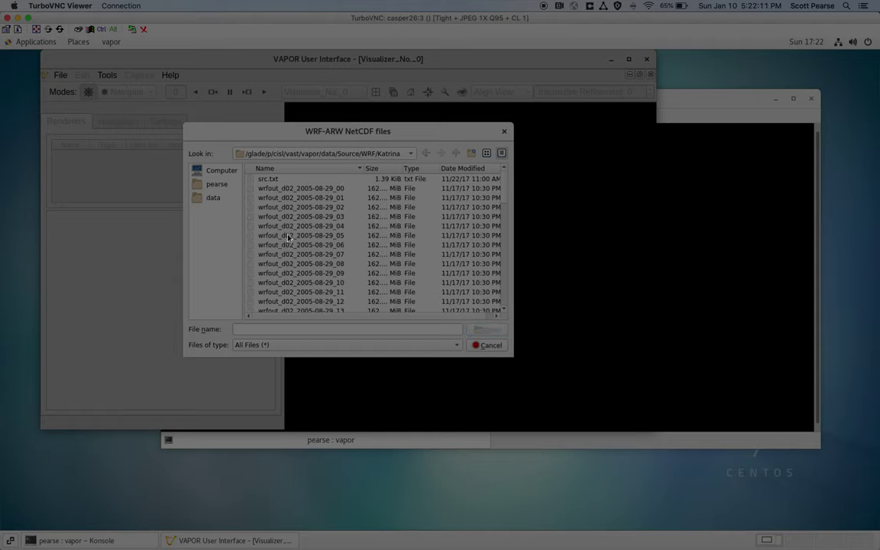
{"action": "left_click", "coordinate": [325, 190]}
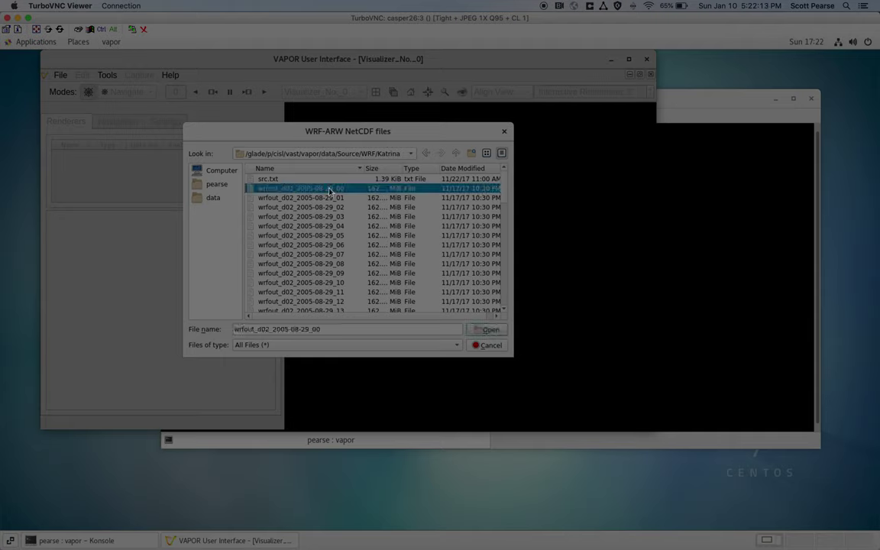
{"action": "left_click", "coordinate": [323, 255]}
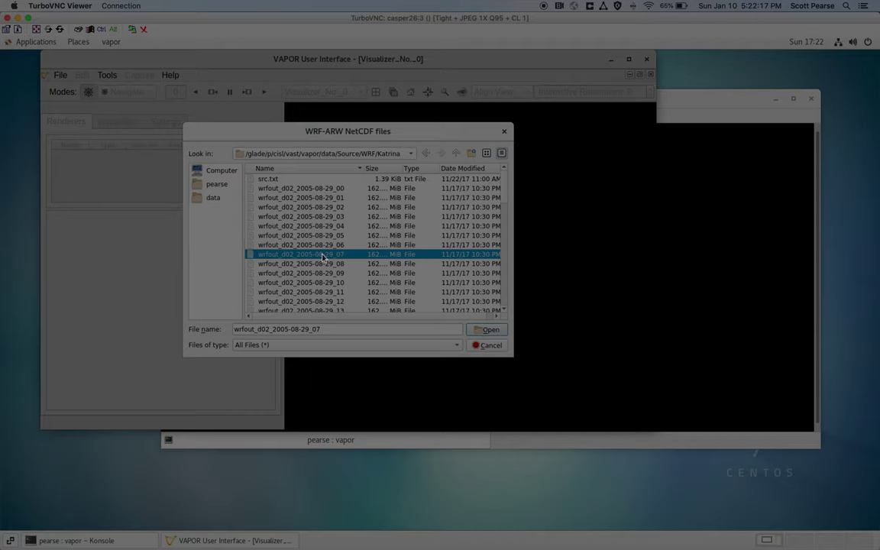
{"action": "left_click", "coordinate": [334, 188], "text": "shift"}
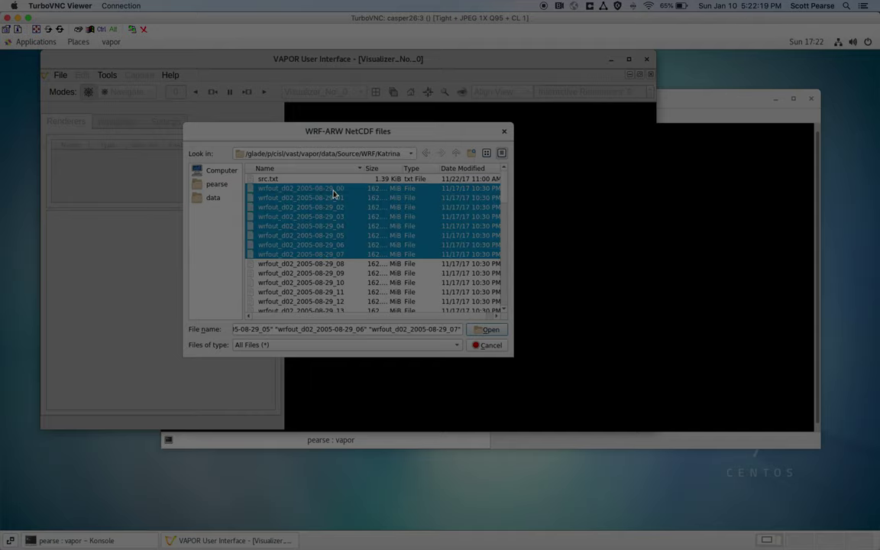
{"action": "left_click", "coordinate": [490, 330]}
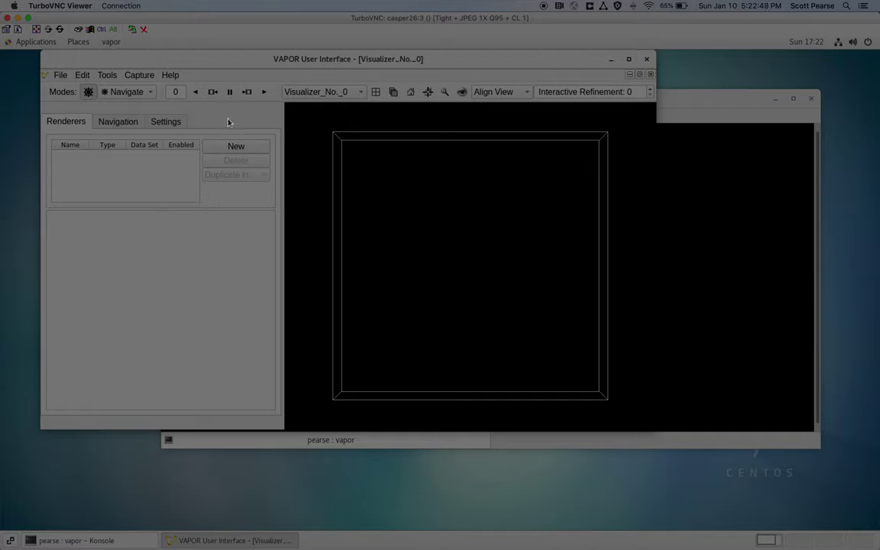
Step: Orbit the empty domain box to a flatter view and open Select New Renderer
{"action": "left_click_drag", "start_coordinate": [458, 279], "coordinate": [433, 189]}
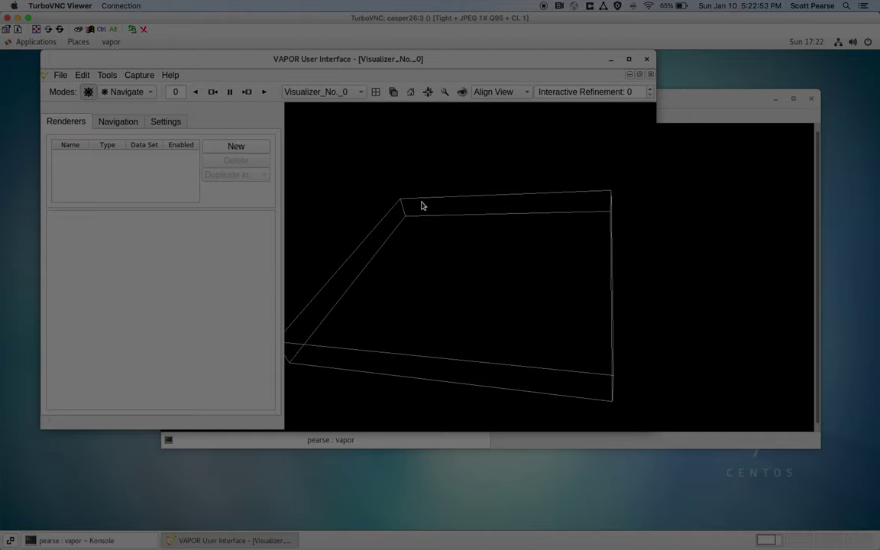
{"action": "left_click_drag", "start_coordinate": [422, 202], "coordinate": [424, 298]}
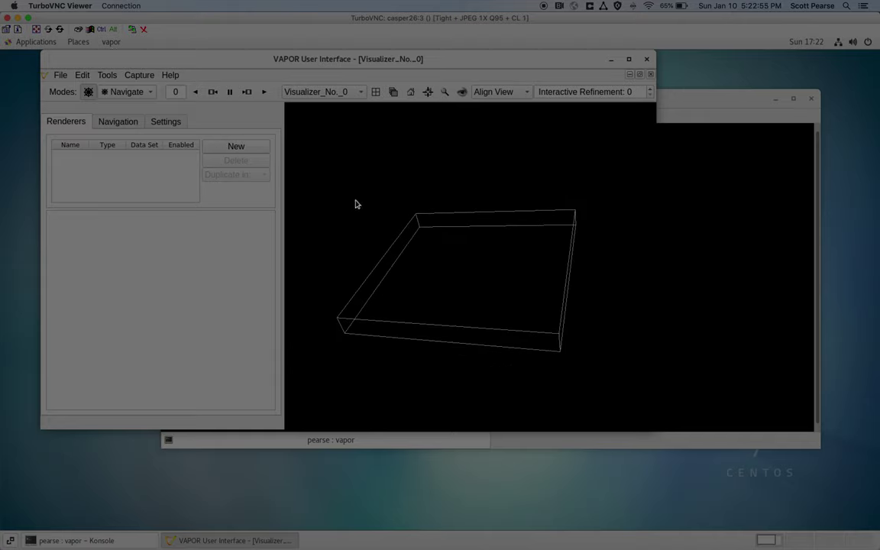
{"action": "left_click_drag", "start_coordinate": [409, 215], "coordinate": [428, 227]}
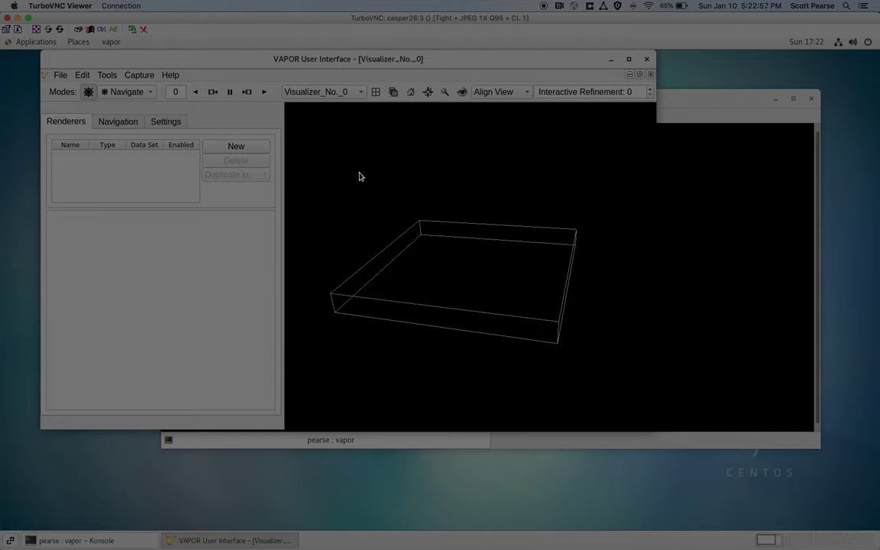
{"action": "left_click", "coordinate": [243, 146]}
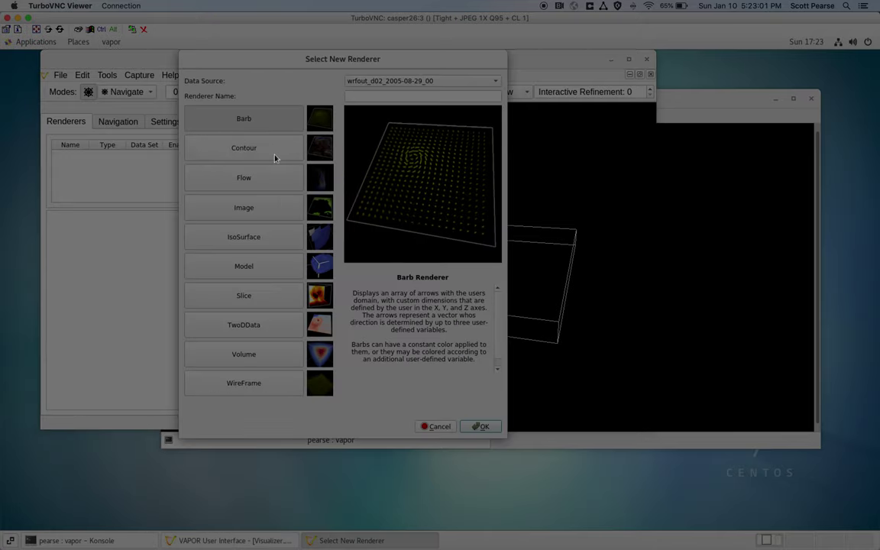
Step: Add an Image-type renderer via the Select New Renderer dialog
{"action": "left_click", "coordinate": [251, 205]}
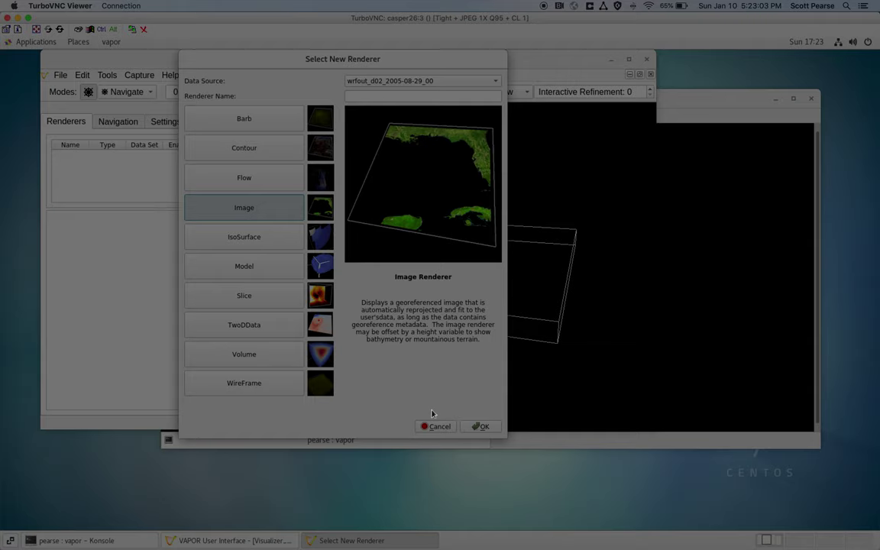
{"action": "left_click", "coordinate": [480, 427]}
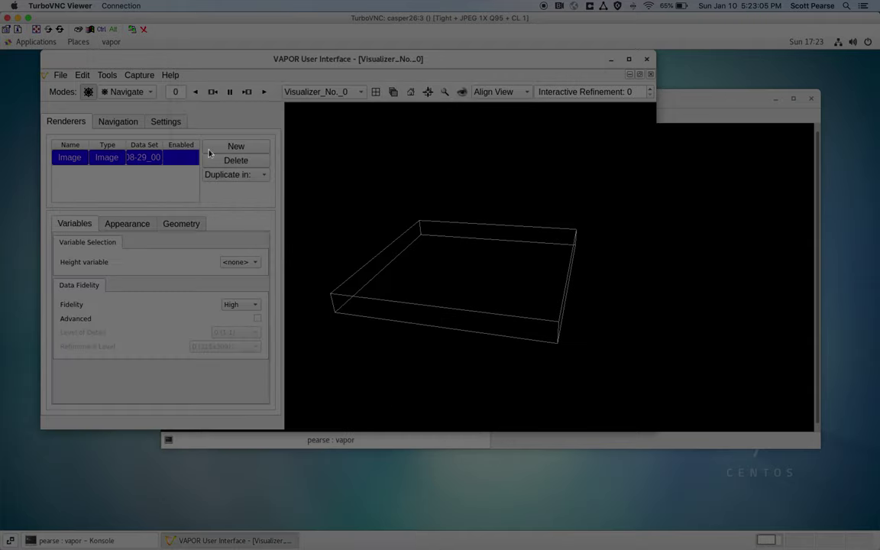
Step: Enable the Image renderer and orbit and zoom to frame the Florida–Gulf coast map
{"action": "left_click_drag", "start_coordinate": [386, 214], "coordinate": [386, 252]}
{"action": "left_click", "coordinate": [182, 158]}
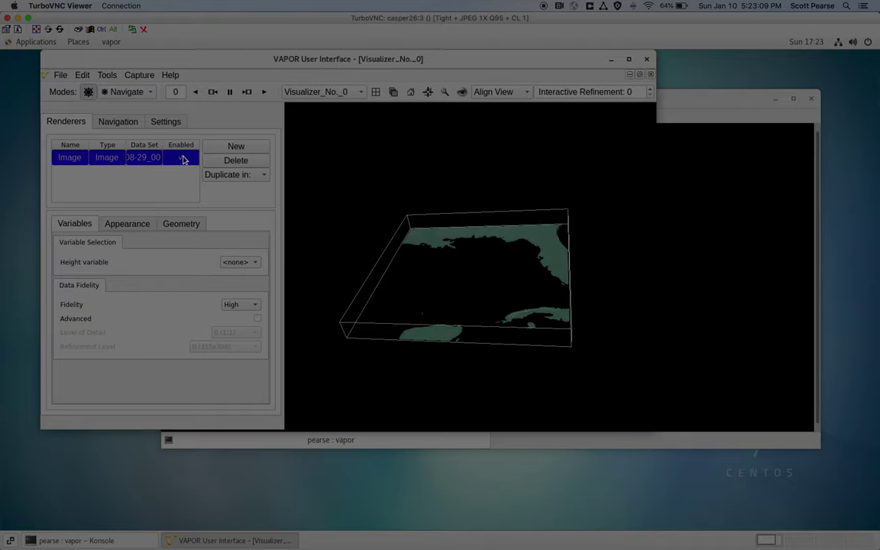
{"action": "left_click", "coordinate": [556, 272]}
{"action": "left_click_drag", "start_coordinate": [556, 272], "coordinate": [357, 218]}
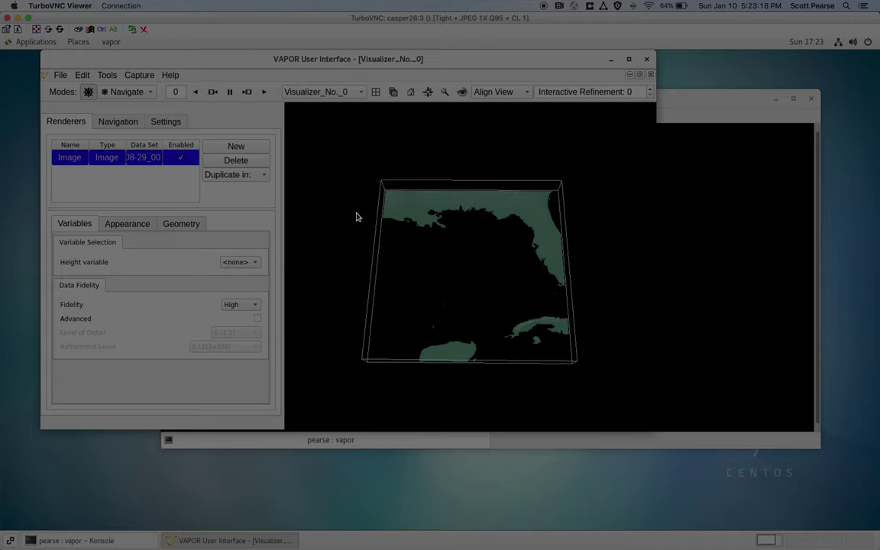
{"action": "right_click_drag", "start_coordinate": [465, 206], "coordinate": [462, 323]}
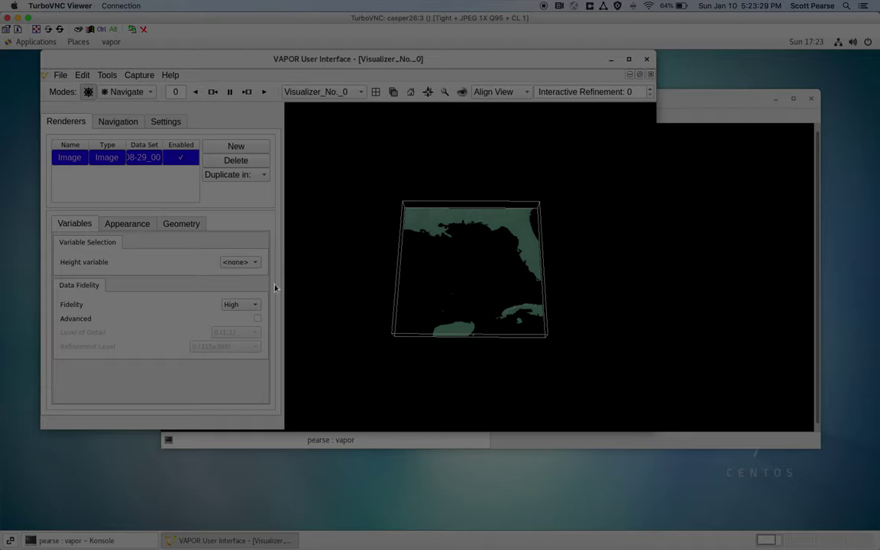
{"action": "left_click_drag", "start_coordinate": [424, 324], "coordinate": [459, 290]}
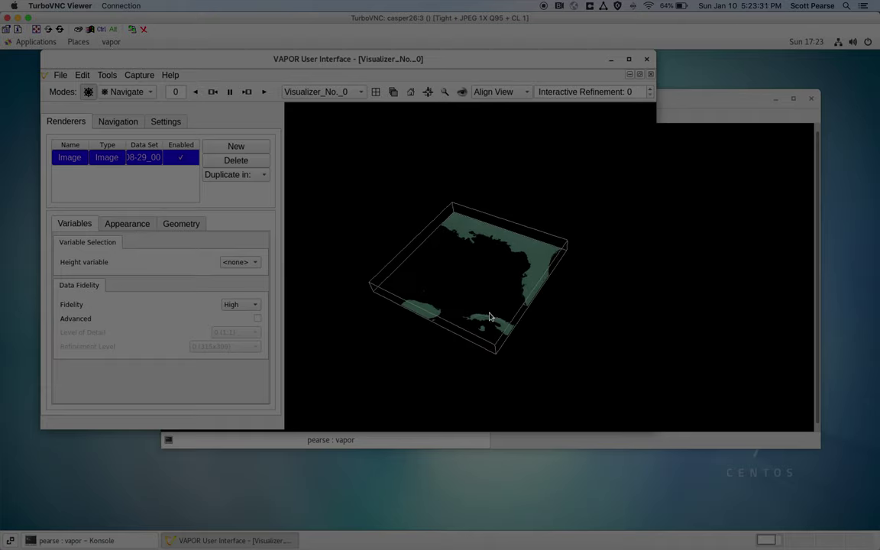
{"action": "left_click_drag", "start_coordinate": [491, 190], "coordinate": [537, 311]}
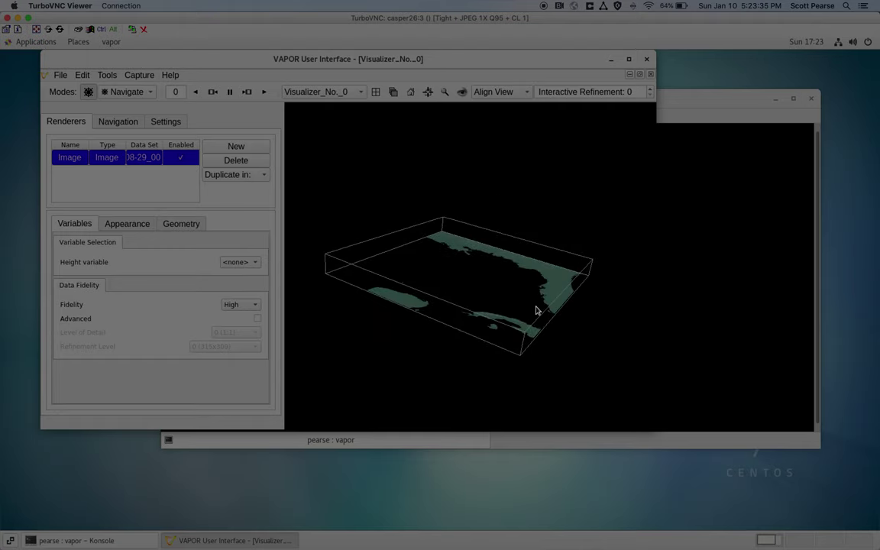
{"action": "left_click", "coordinate": [256, 263]}
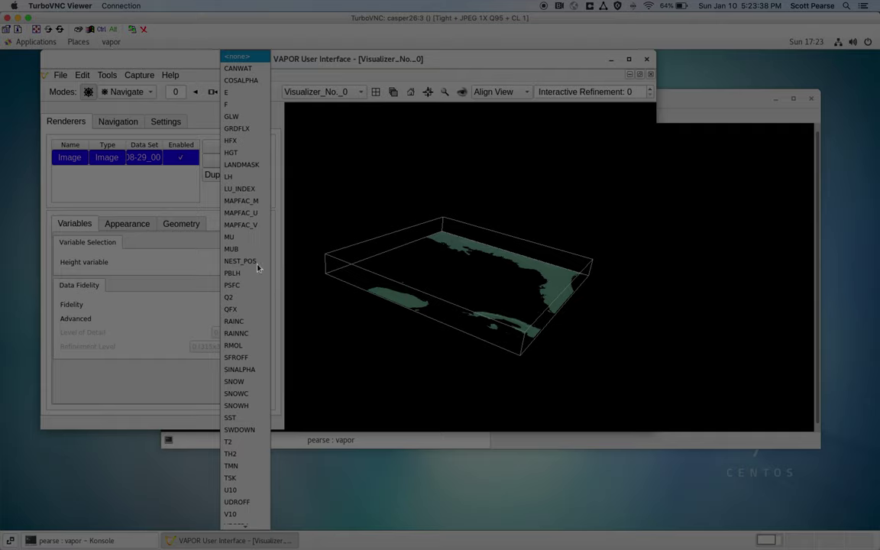
Step: Use HGT as the Image renderer's height variable and enlarge the coastline view
{"action": "left_click", "coordinate": [262, 153]}
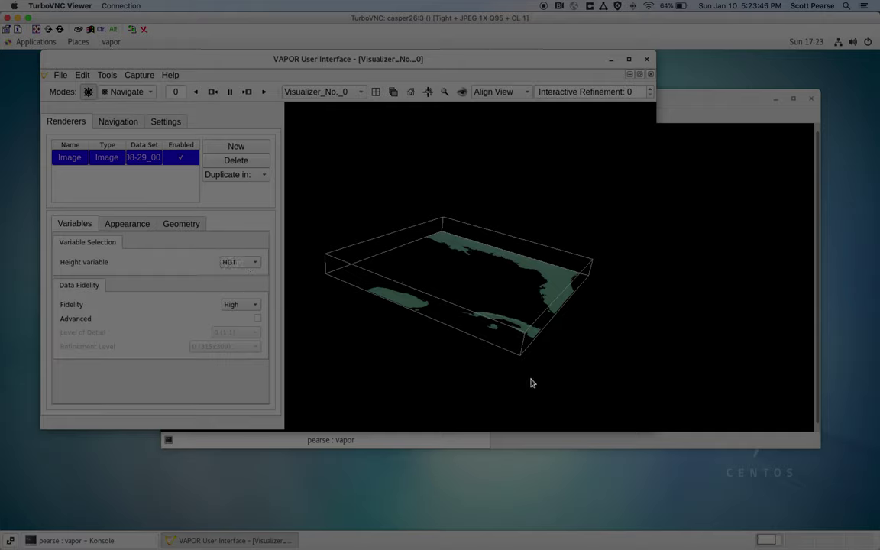
{"action": "left_click_drag", "start_coordinate": [530, 383], "coordinate": [512, 285]}
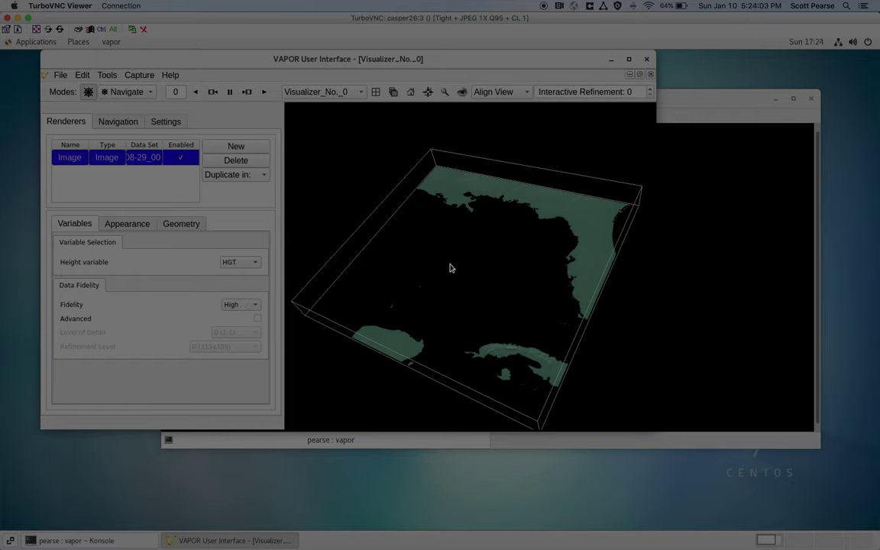
{"action": "left_click", "coordinate": [128, 123]}
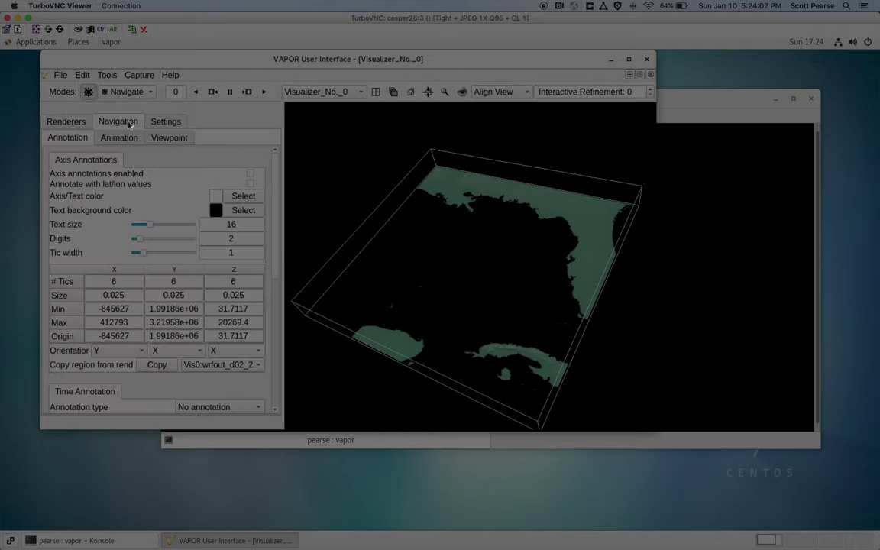
Step: Browse the Viewpoint and general Settings panels, ending back on the Viewpoint camera settings
{"action": "left_click", "coordinate": [161, 139]}
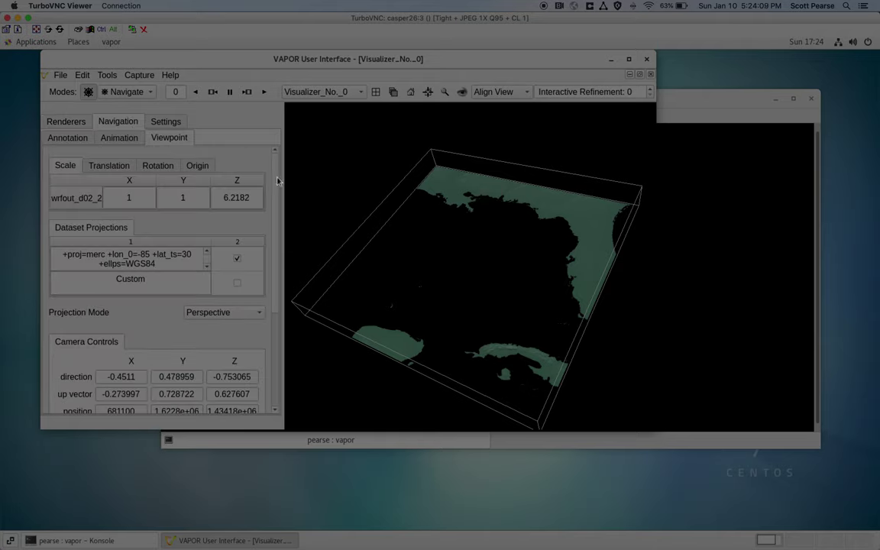
{"action": "scroll", "coordinate": [273, 229], "scroll_direction": "down", "scroll_amount": 5}
{"action": "scroll", "coordinate": [271, 263], "scroll_direction": "up", "scroll_amount": 5}
{"action": "left_click", "coordinate": [149, 119]}
{"action": "scroll", "coordinate": [273, 191], "scroll_direction": "down", "scroll_amount": 5}
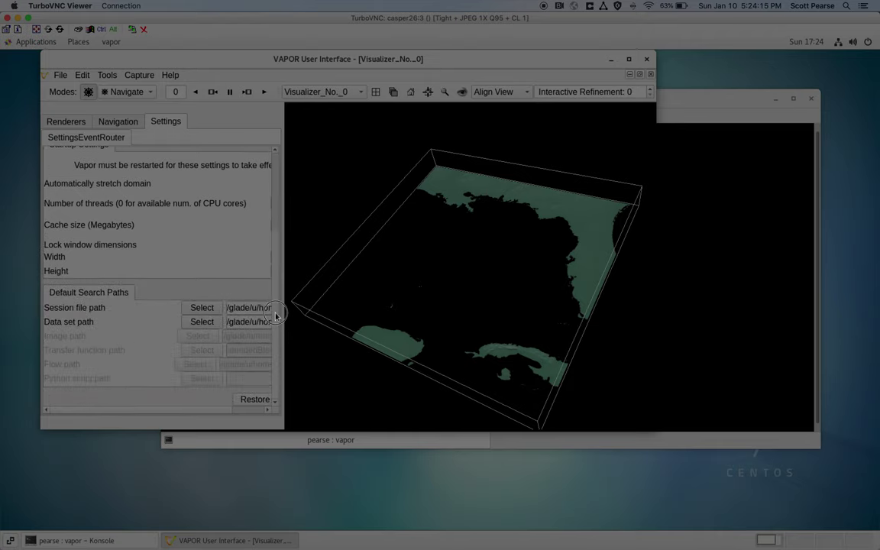
{"action": "scroll", "coordinate": [256, 157], "scroll_direction": "up", "scroll_amount": 5}
{"action": "left_click", "coordinate": [97, 119]}
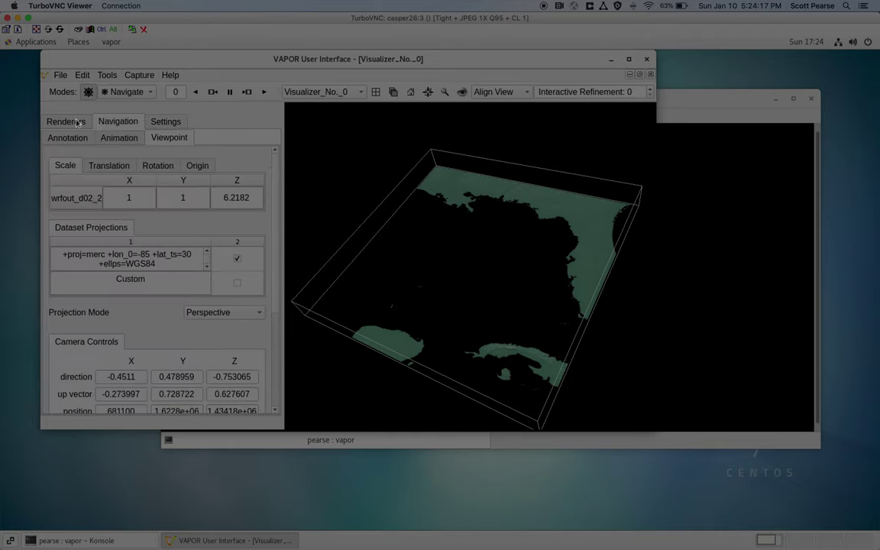
{"action": "left_click_drag", "start_coordinate": [278, 181], "coordinate": [265, 144]}
Step: Return to the Image renderer, maximize the VAPOR window, and reorient the Florida map
{"action": "left_click", "coordinate": [70, 119]}
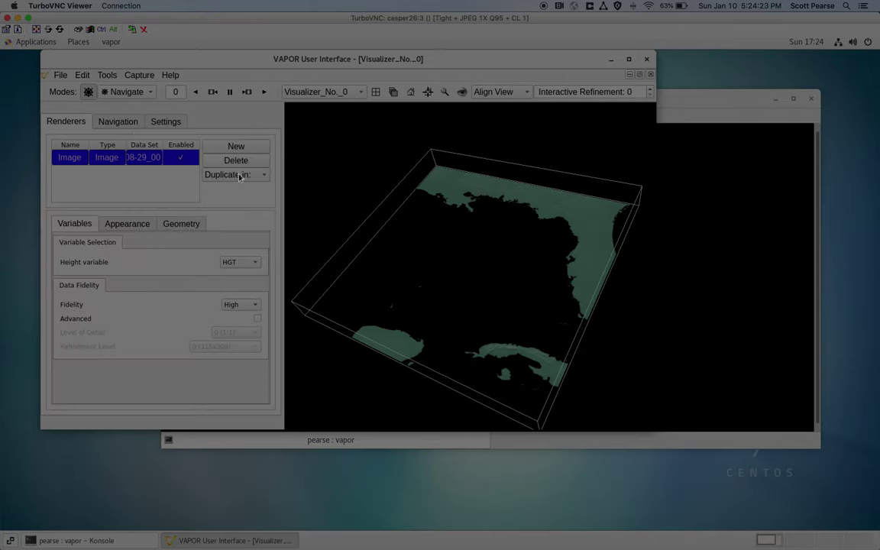
{"action": "left_click_drag", "start_coordinate": [496, 295], "coordinate": [482, 269]}
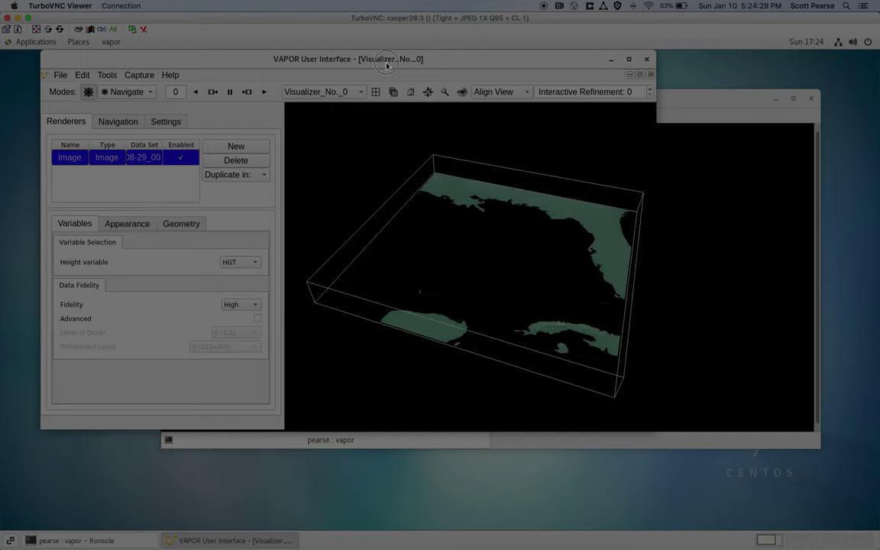
{"action": "double_click", "coordinate": [351, 59]}
{"action": "left_click_drag", "start_coordinate": [447, 283], "coordinate": [456, 309]}
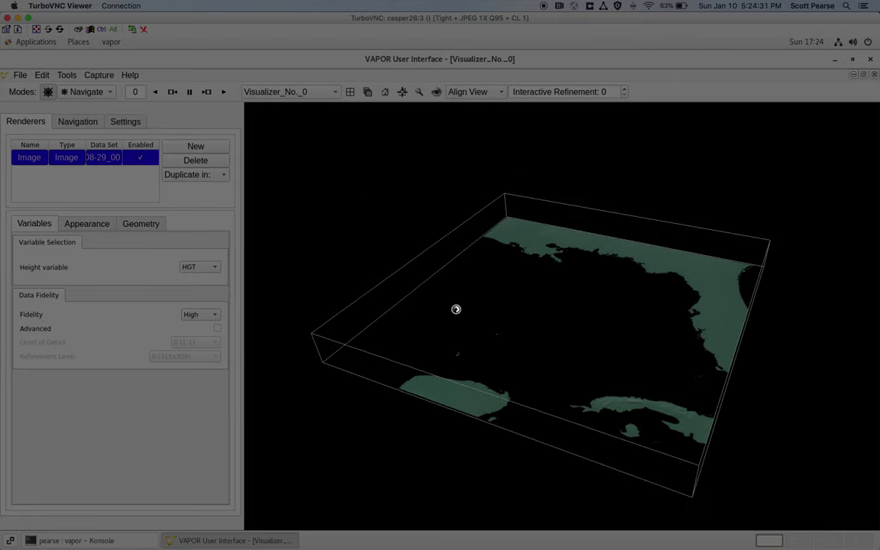
Step: Replace the Image renderer's NaturalEarth.tms map with BigBlueMarble.tms
{"action": "left_click", "coordinate": [79, 225]}
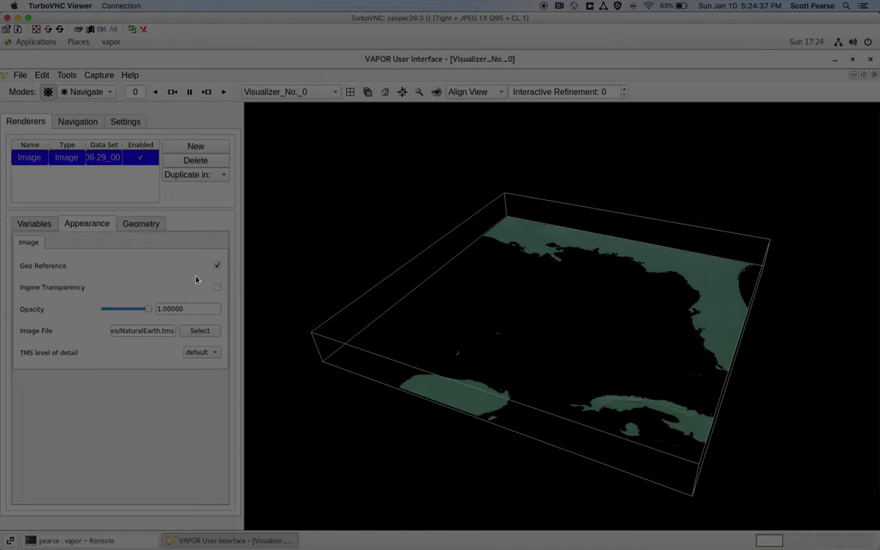
{"action": "left_click", "coordinate": [200, 330]}
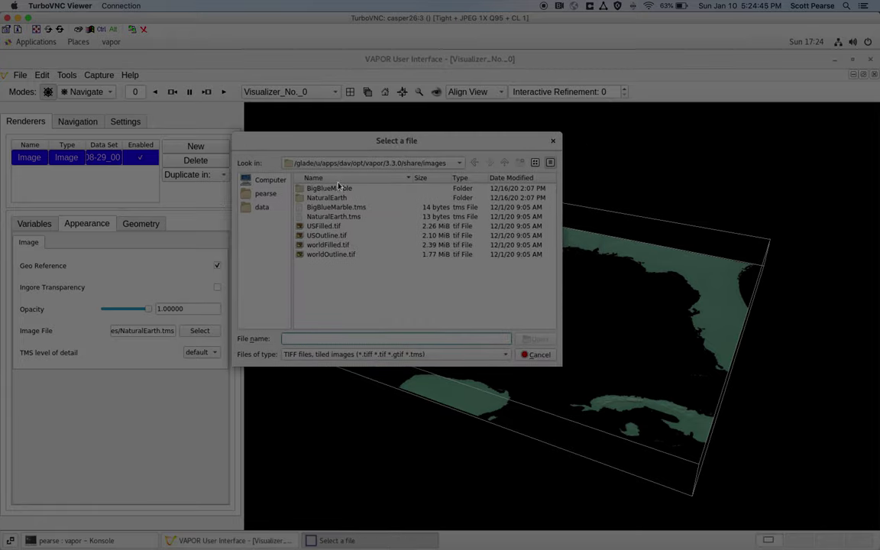
{"action": "left_click", "coordinate": [365, 207]}
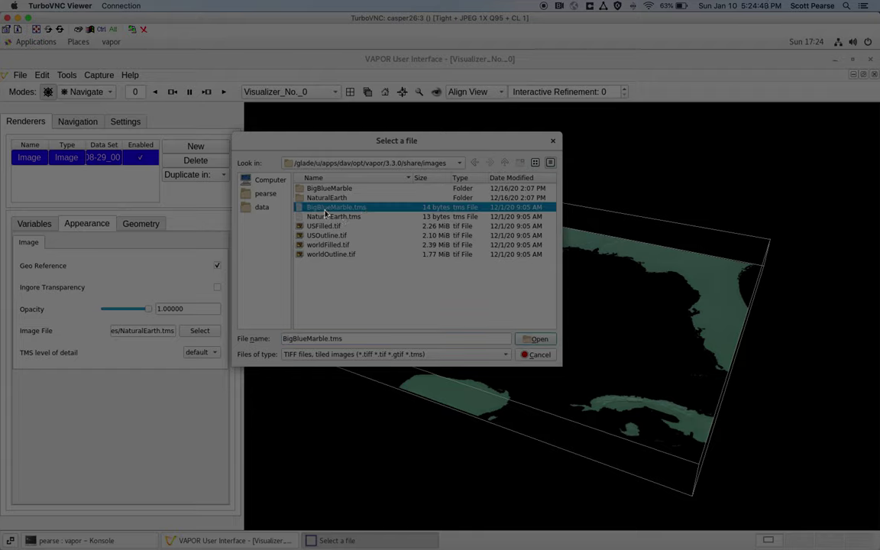
{"action": "left_click", "coordinate": [545, 339]}
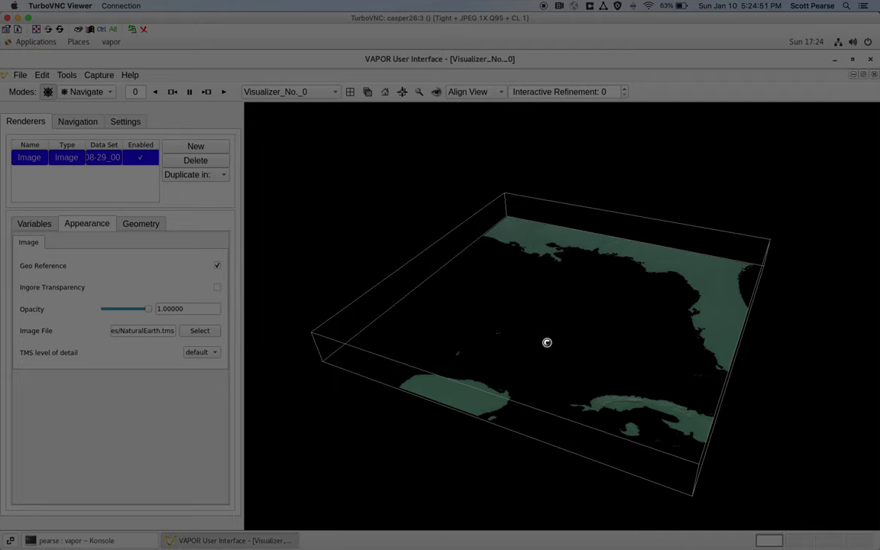
{"action": "left_click_drag", "start_coordinate": [641, 273], "coordinate": [639, 296]}
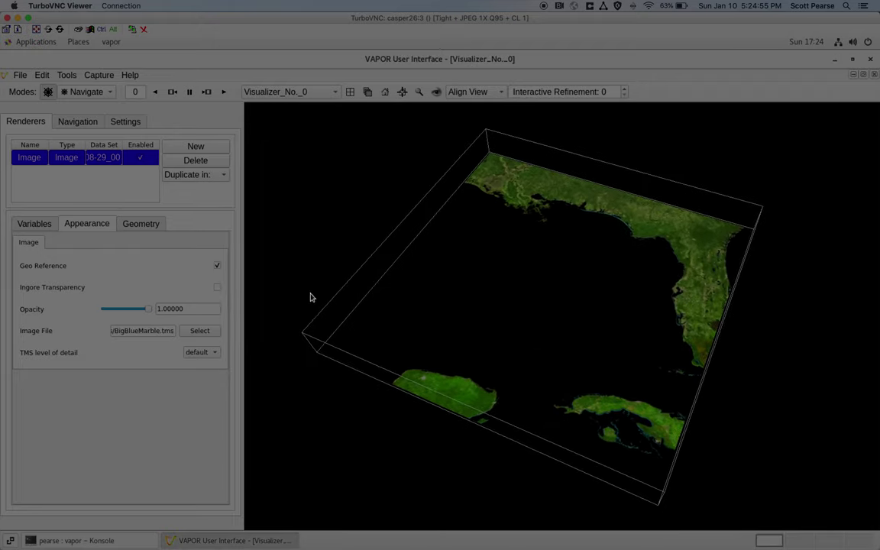
Step: Turn on Ignore Transparency so the ocean shows blue, then check the TMS level-of-detail options
{"action": "left_click", "coordinate": [219, 288]}
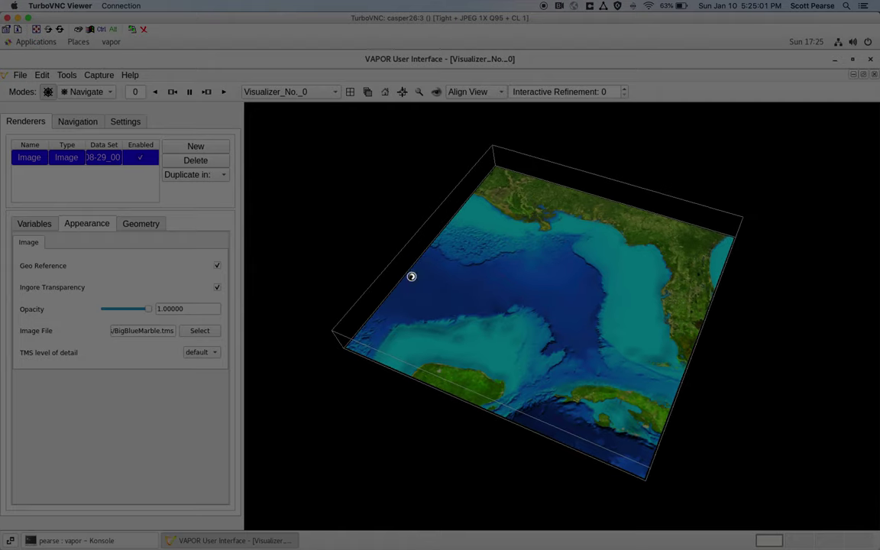
{"action": "left_click_drag", "start_coordinate": [472, 314], "coordinate": [487, 332]}
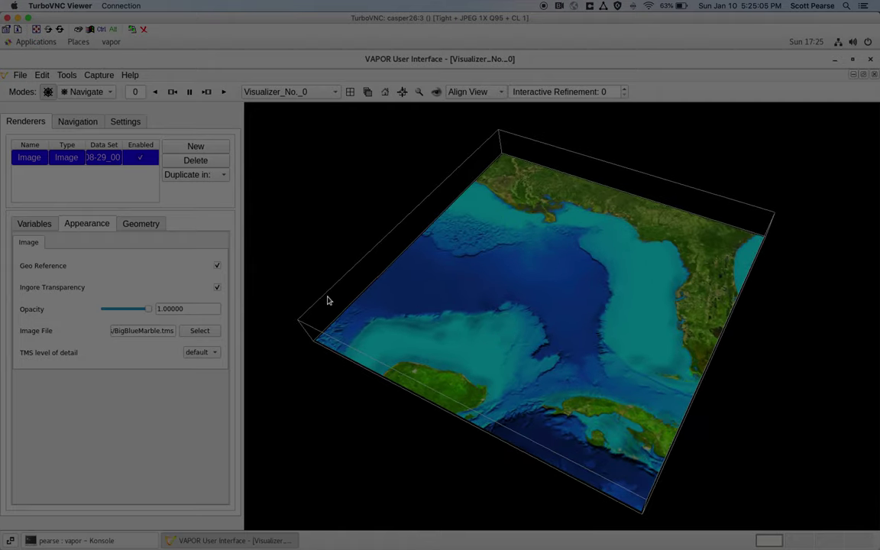
{"action": "left_click", "coordinate": [216, 285]}
{"action": "left_click", "coordinate": [217, 266]}
{"action": "left_click", "coordinate": [207, 359]}
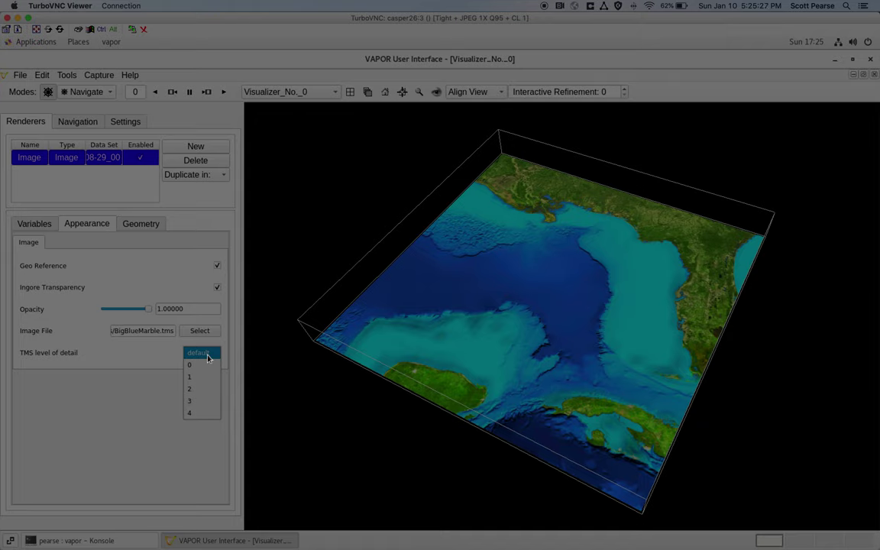
Step: Set the BigBlueMarble imagery to TMS level of detail 4 and start adding a new renderer
{"action": "left_click", "coordinate": [181, 357]}
{"action": "right_click_drag", "start_coordinate": [524, 304], "coordinate": [537, 279]}
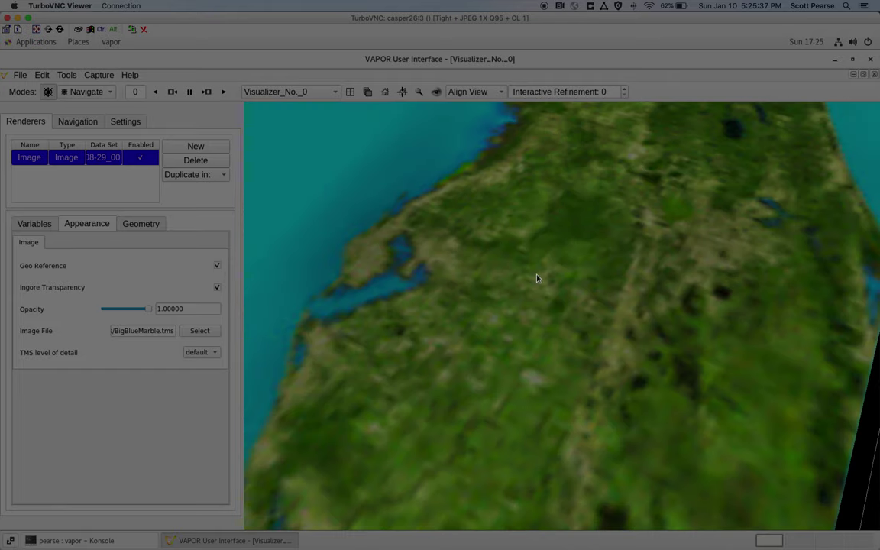
{"action": "left_click", "coordinate": [206, 352]}
{"action": "left_click", "coordinate": [209, 415]}
{"action": "left_click_drag", "start_coordinate": [497, 258], "coordinate": [568, 254]}
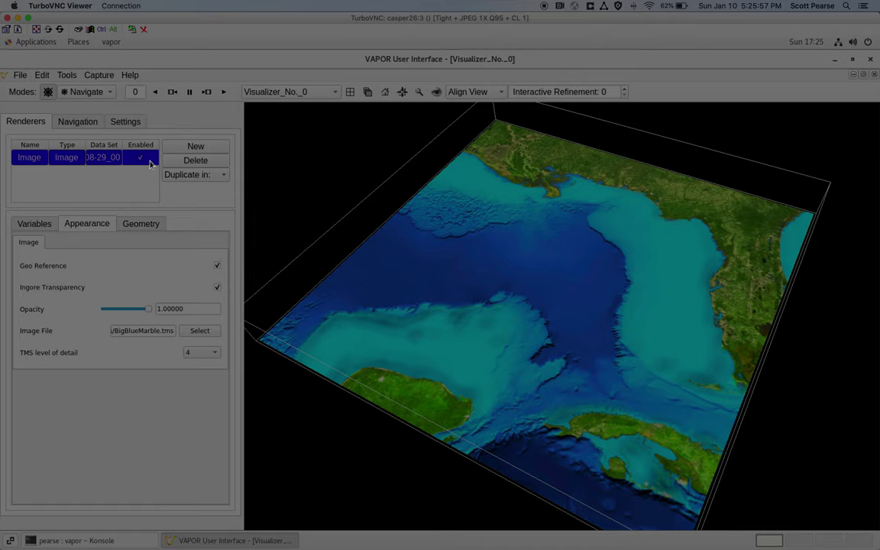
{"action": "left_click", "coordinate": [190, 147]}
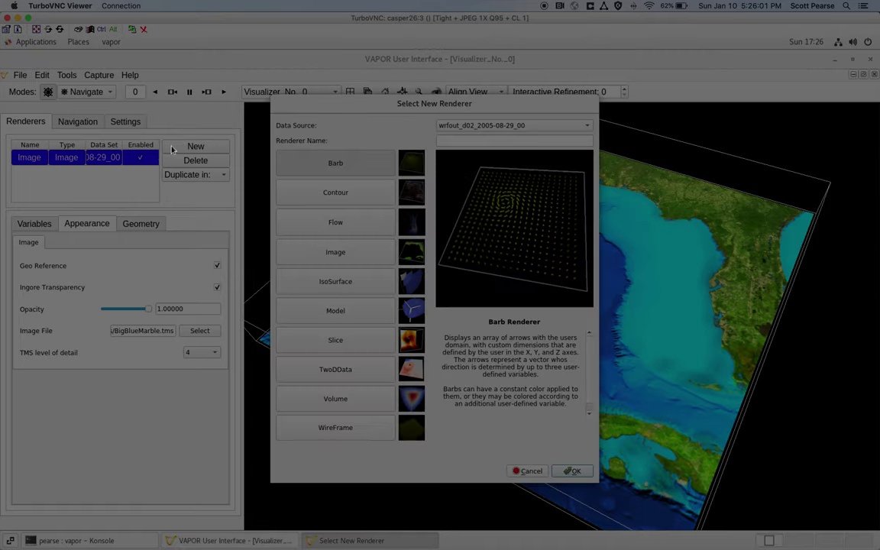
Step: Add and enable a Contour renderer on CANWAT, disable the Image renderer, and view it face-on
{"action": "double_click", "coordinate": [310, 190]}
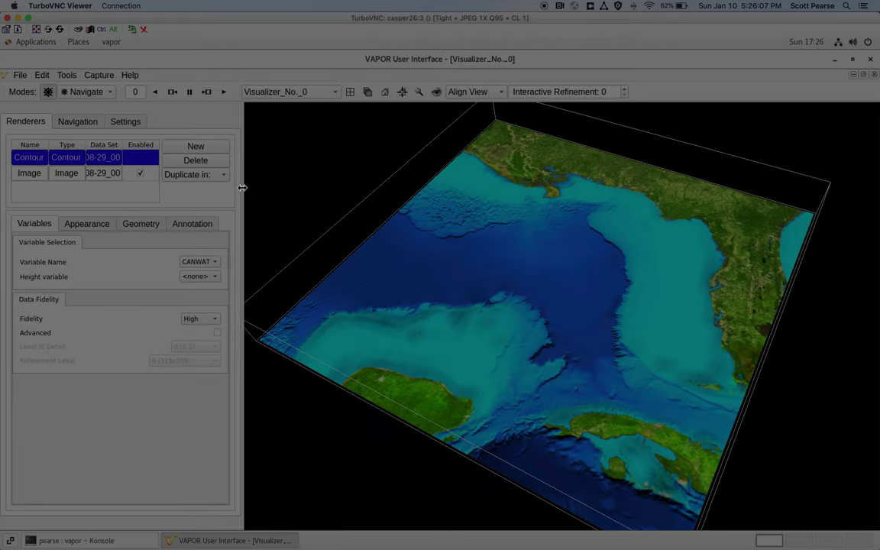
{"action": "left_click", "coordinate": [141, 159]}
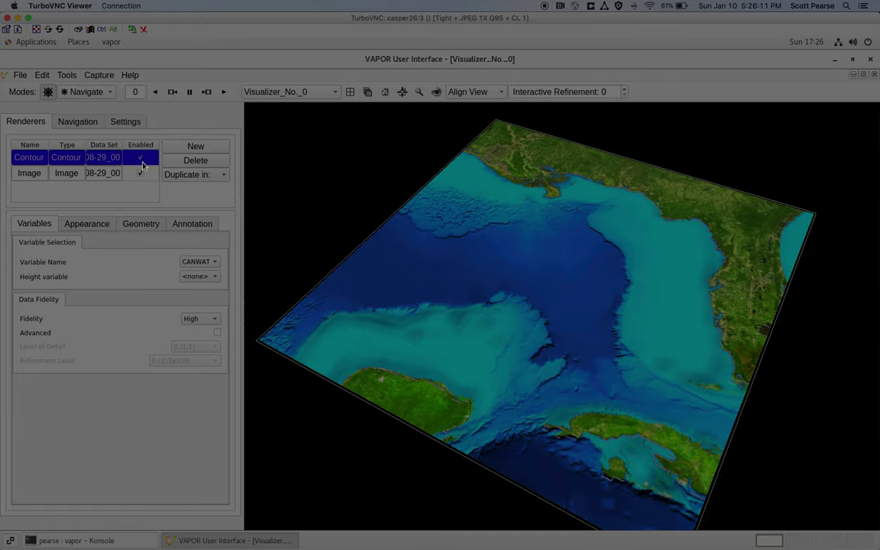
{"action": "left_click", "coordinate": [141, 173]}
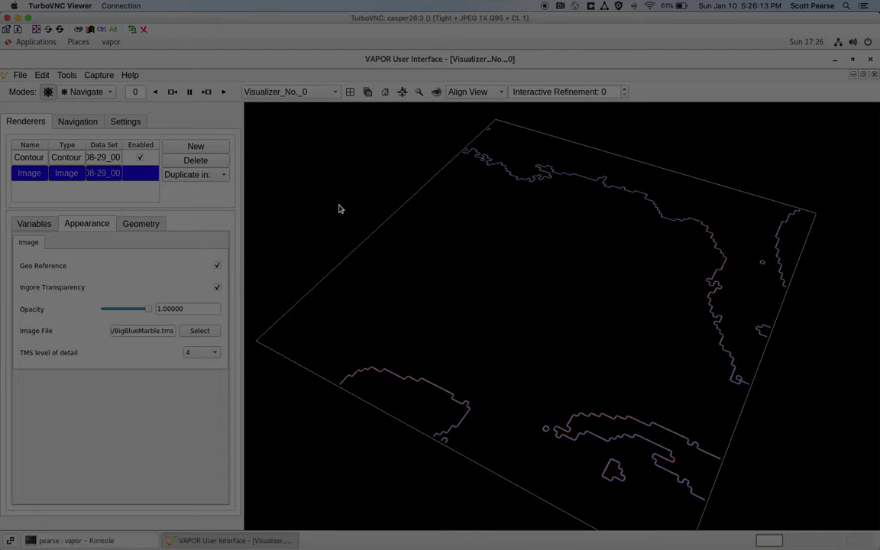
{"action": "left_click_drag", "start_coordinate": [306, 191], "coordinate": [444, 162]}
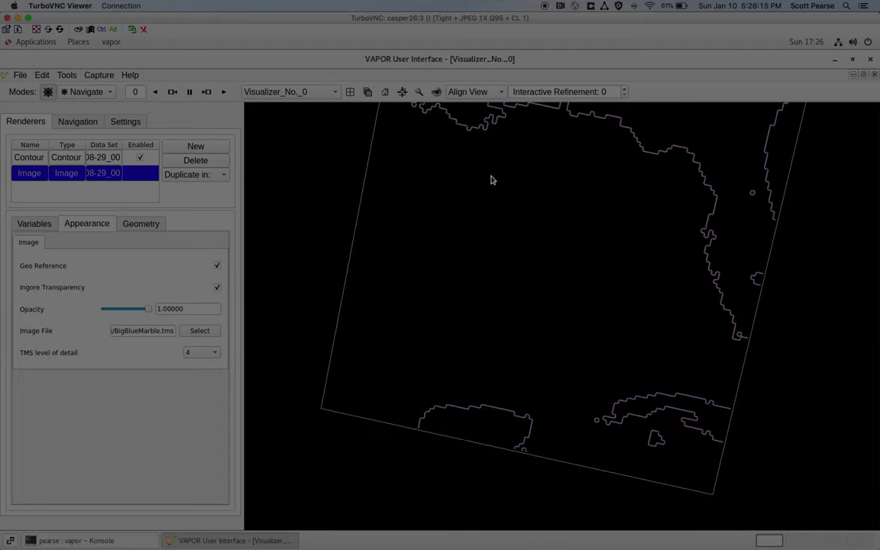
{"action": "left_click_drag", "start_coordinate": [441, 109], "coordinate": [511, 228]}
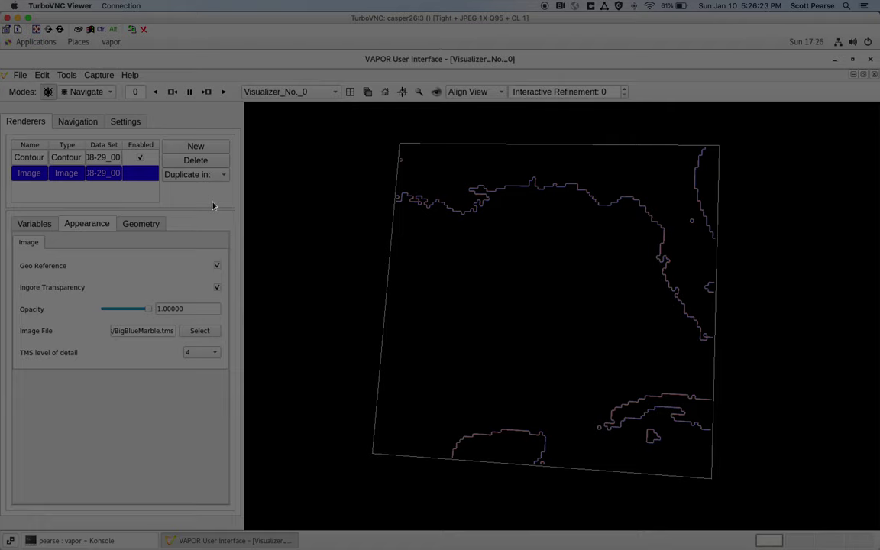
{"action": "left_click", "coordinate": [87, 161]}
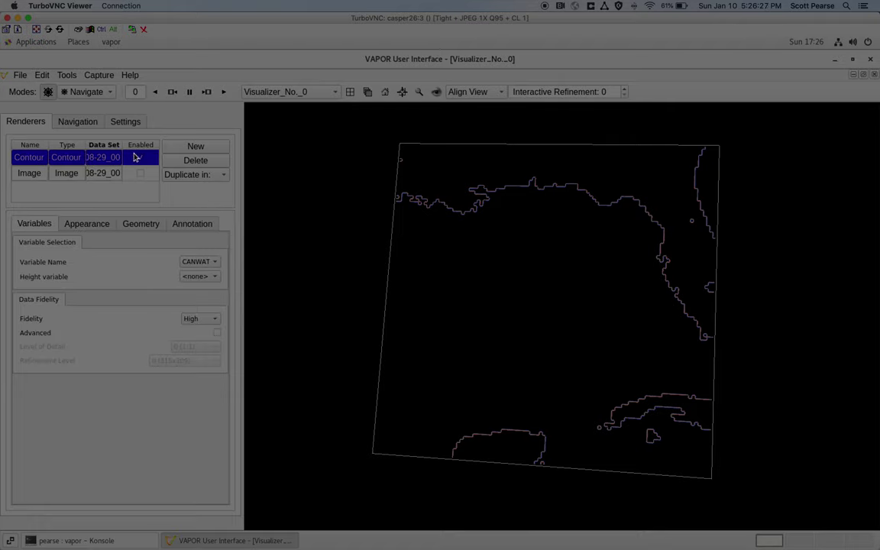
Step: Enable the Contour renderer and switch its variable to V10
{"action": "left_click", "coordinate": [138, 157]}
{"action": "left_click", "coordinate": [217, 262]}
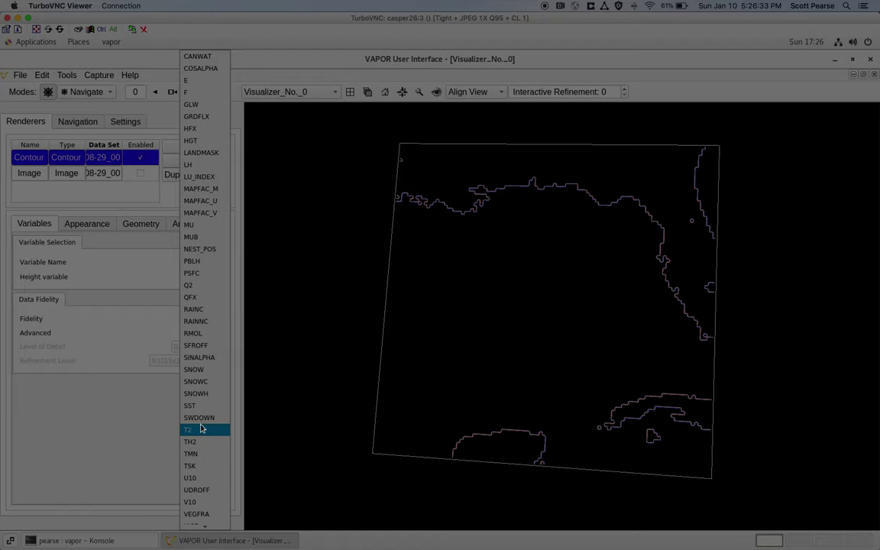
{"action": "scroll", "coordinate": [201, 426], "scroll_direction": "down", "scroll_amount": 1}
{"action": "left_click", "coordinate": [199, 481]}
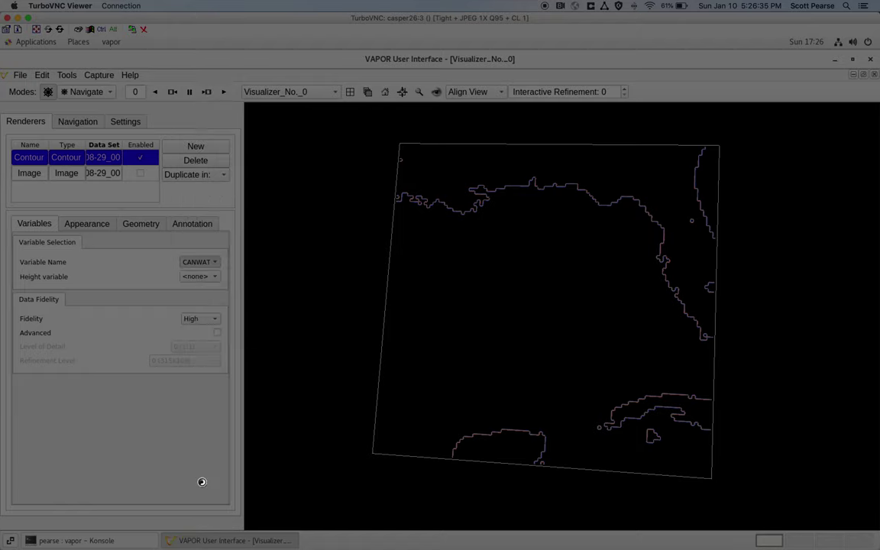
{"action": "left_click_drag", "start_coordinate": [423, 316], "coordinate": [413, 283]}
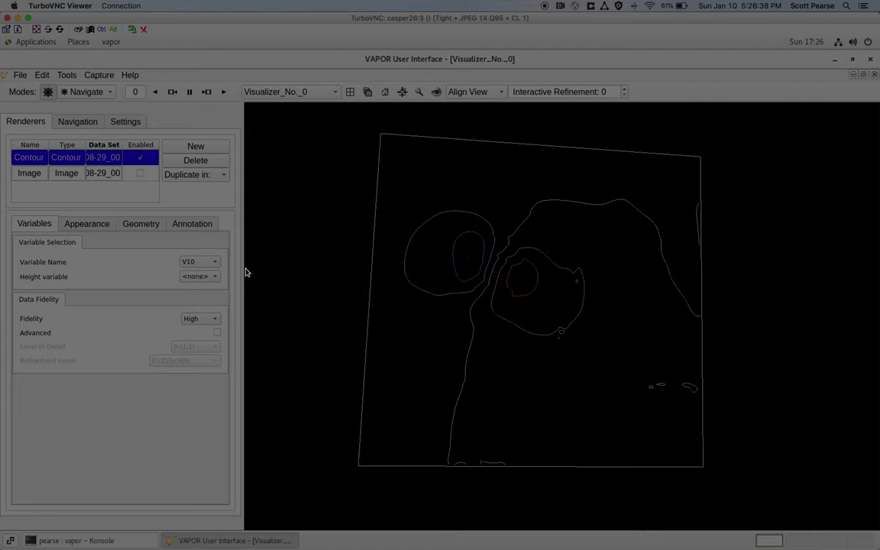
Step: Adjust the contour colour-map points and crop region minimums to X -509641.09, Y 2516321.00
{"action": "left_click", "coordinate": [81, 223]}
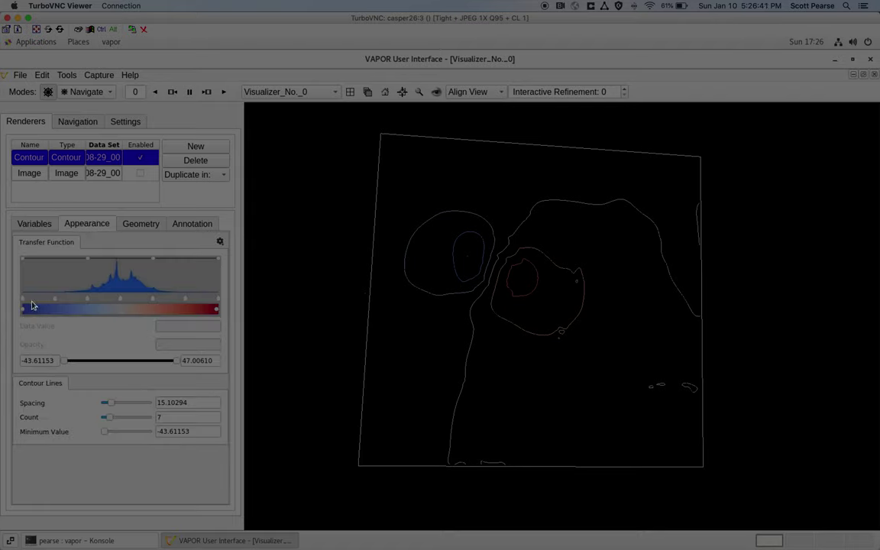
{"action": "left_click", "coordinate": [55, 300]}
{"action": "left_click_drag", "start_coordinate": [62, 307], "coordinate": [23, 307]}
{"action": "left_click_drag", "start_coordinate": [219, 303], "coordinate": [192, 298]}
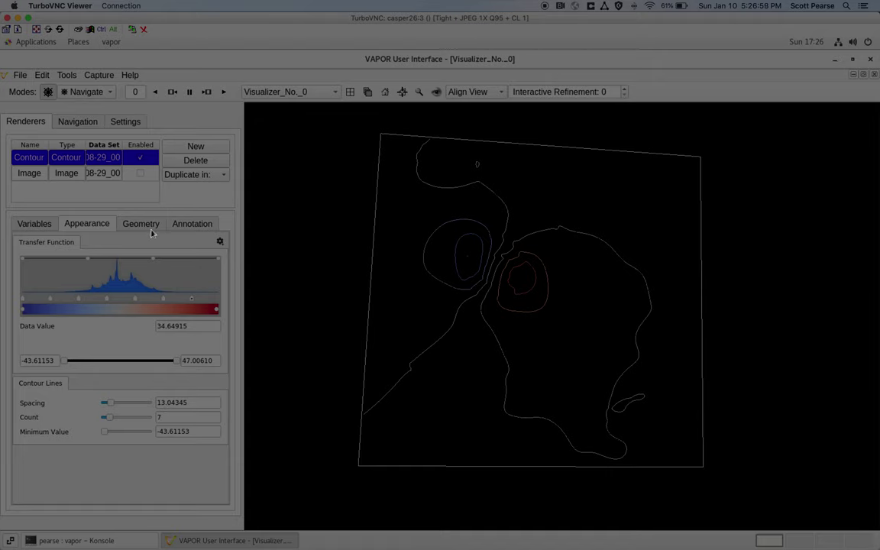
{"action": "left_click", "coordinate": [150, 225]}
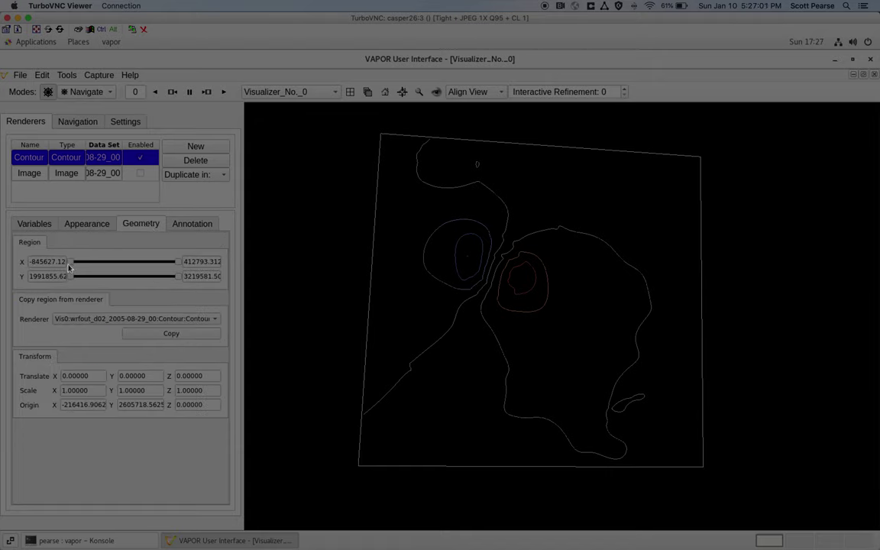
{"action": "left_click_drag", "start_coordinate": [74, 262], "coordinate": [113, 279]}
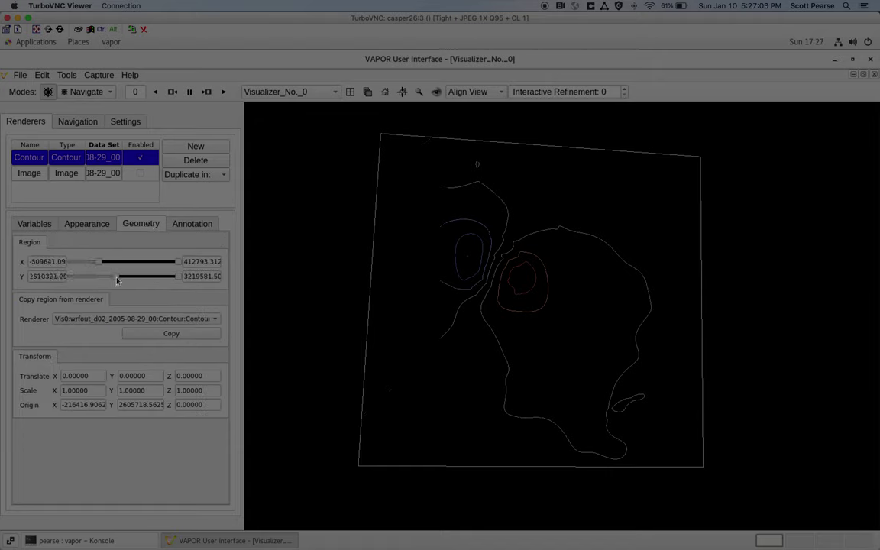
Step: Add an enabled Barb renderer using U, V and W, tilting the view to see barbs in 3D
{"action": "left_click", "coordinate": [187, 150]}
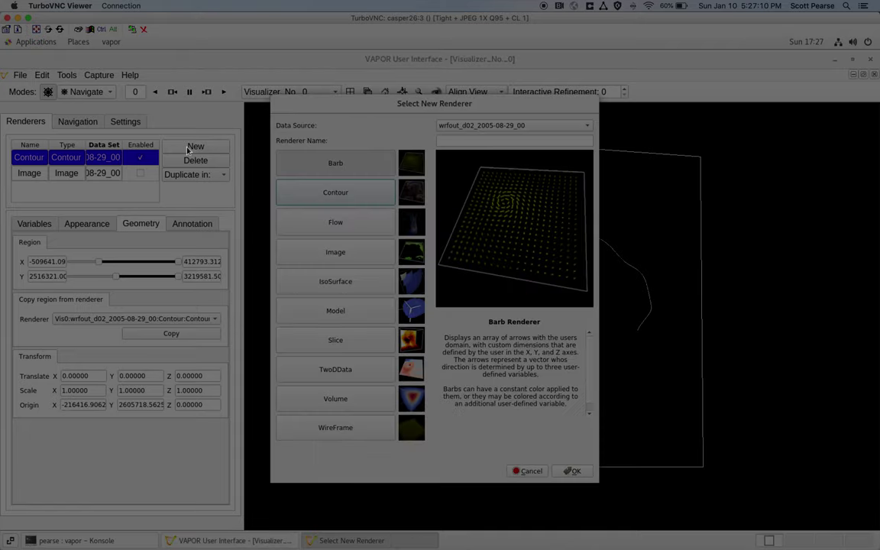
{"action": "double_click", "coordinate": [365, 166]}
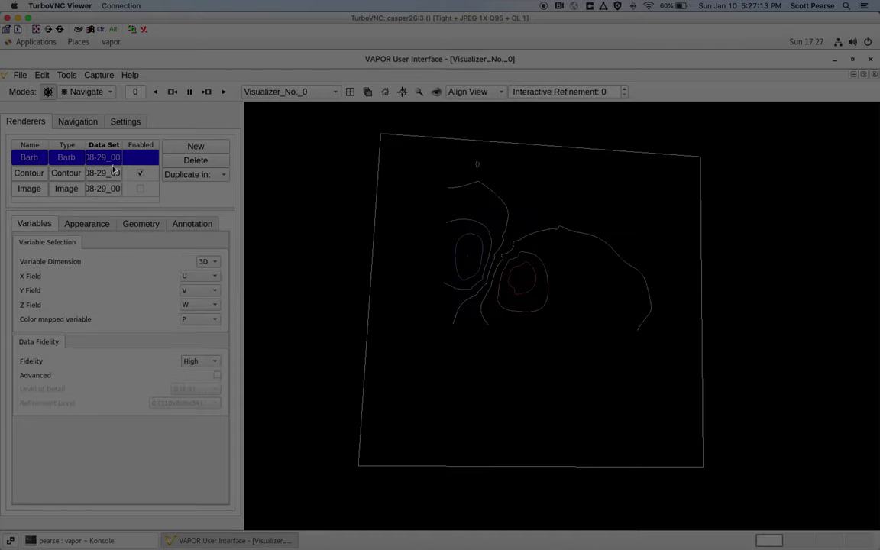
{"action": "left_click", "coordinate": [139, 159]}
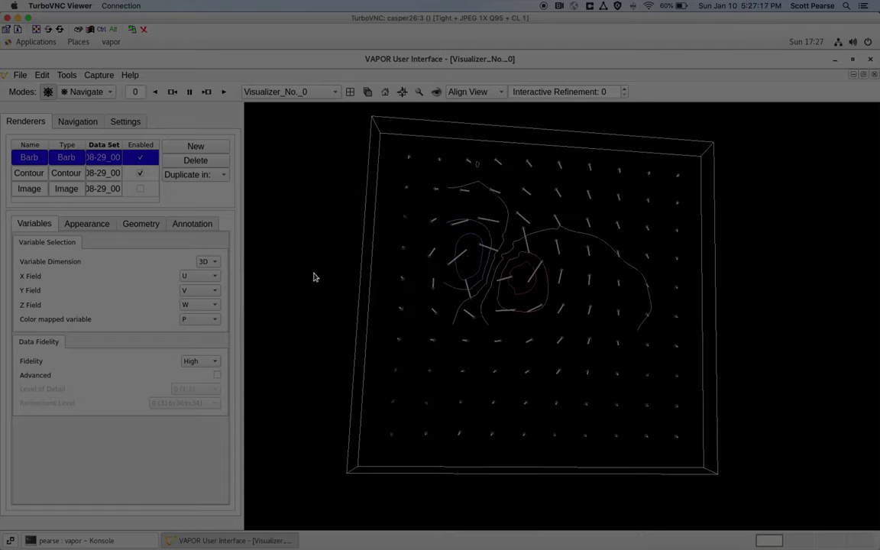
{"action": "left_click_drag", "start_coordinate": [409, 321], "coordinate": [472, 338]}
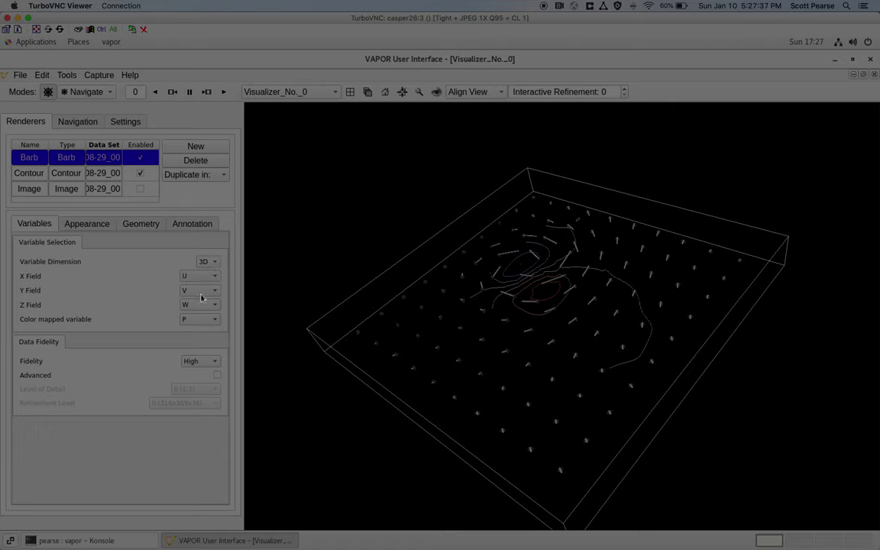
Step: Set the barb grid to 18 X barbs, 19 Y barbs and 3 Z barbs
{"action": "left_click", "coordinate": [98, 226]}
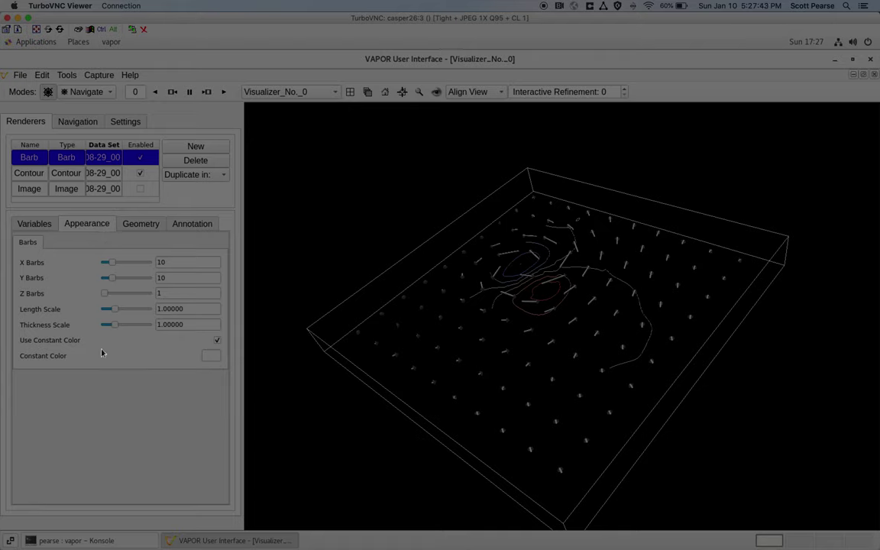
{"action": "left_click", "coordinate": [120, 266]}
{"action": "left_click_drag", "start_coordinate": [120, 266], "coordinate": [120, 280]}
{"action": "left_click", "coordinate": [119, 281]}
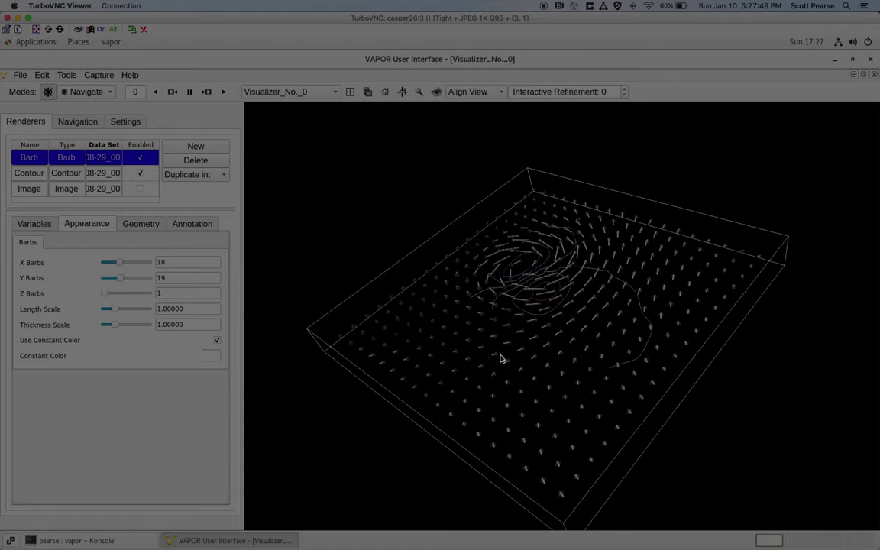
{"action": "left_click_drag", "start_coordinate": [487, 320], "coordinate": [443, 306]}
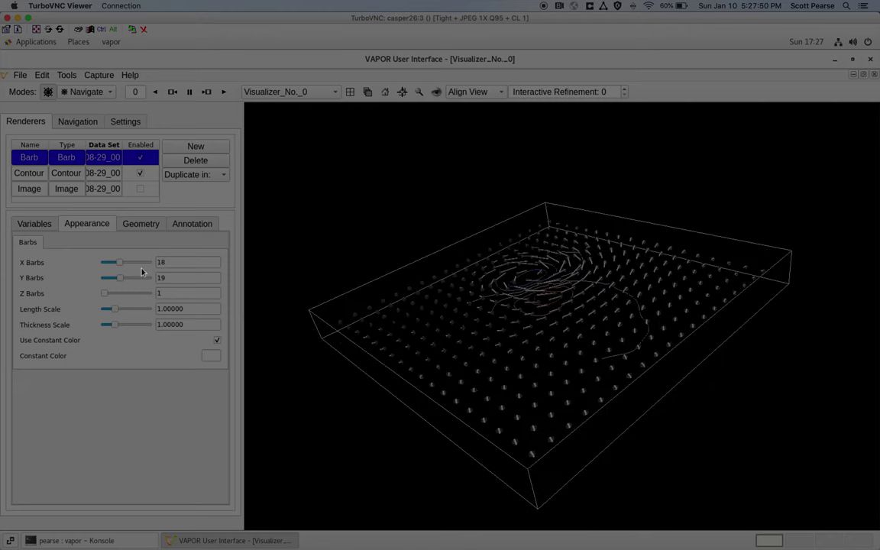
{"action": "left_click", "coordinate": [109, 297]}
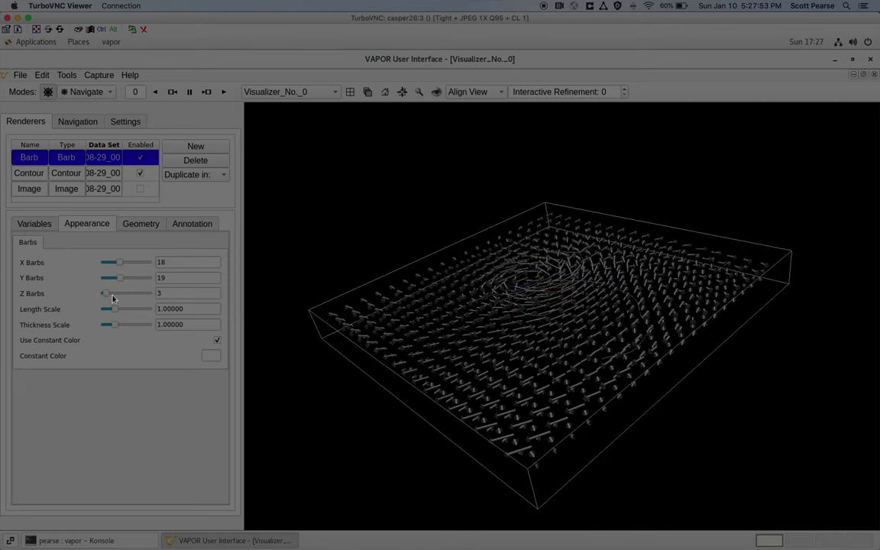
{"action": "left_click", "coordinate": [140, 226]}
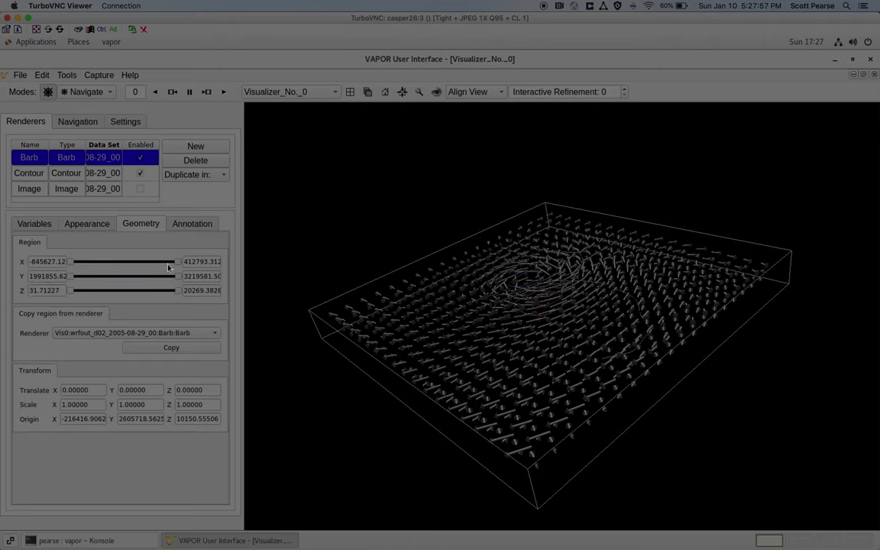
Step: Shrink the barb region to X -845627.12–4201.625 and Y 1991855.62–2909670.00 around the hurricane
{"action": "left_click_drag", "start_coordinate": [169, 266], "coordinate": [153, 275]}
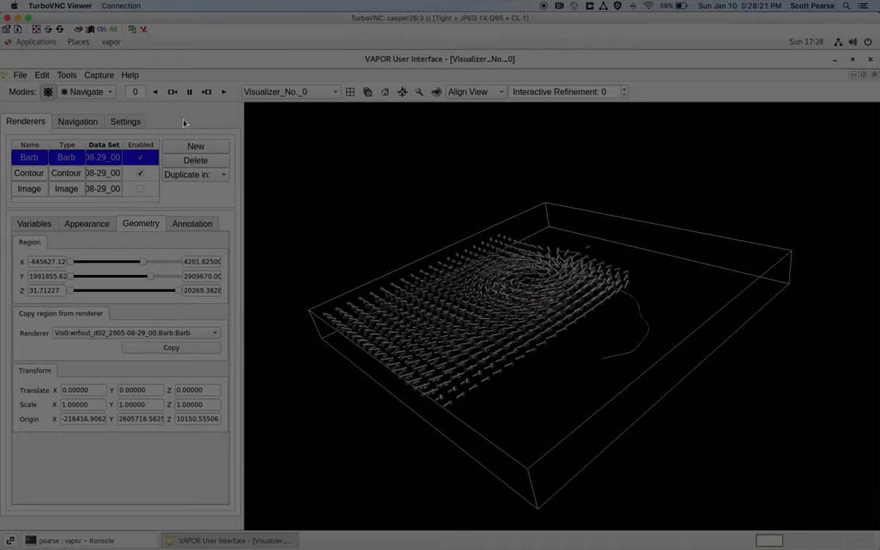
{"action": "mouse_move", "coordinate": [472, 544]}
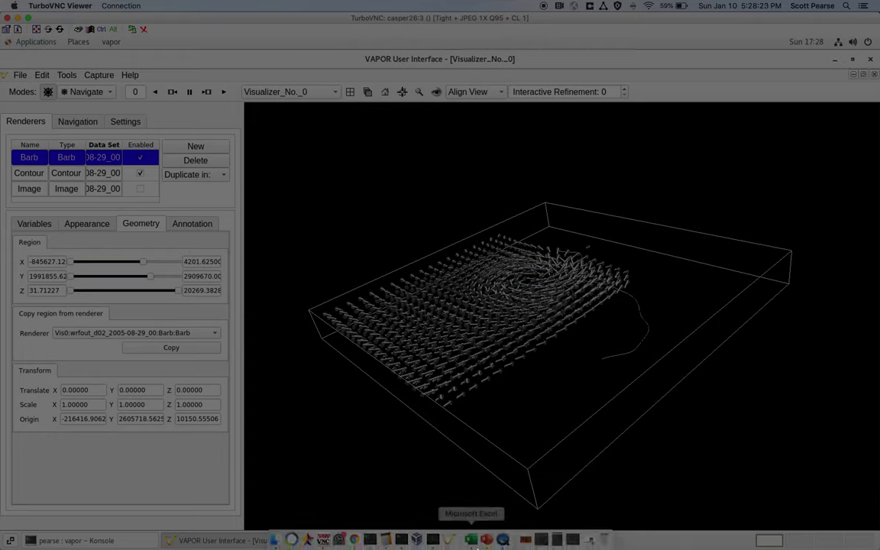